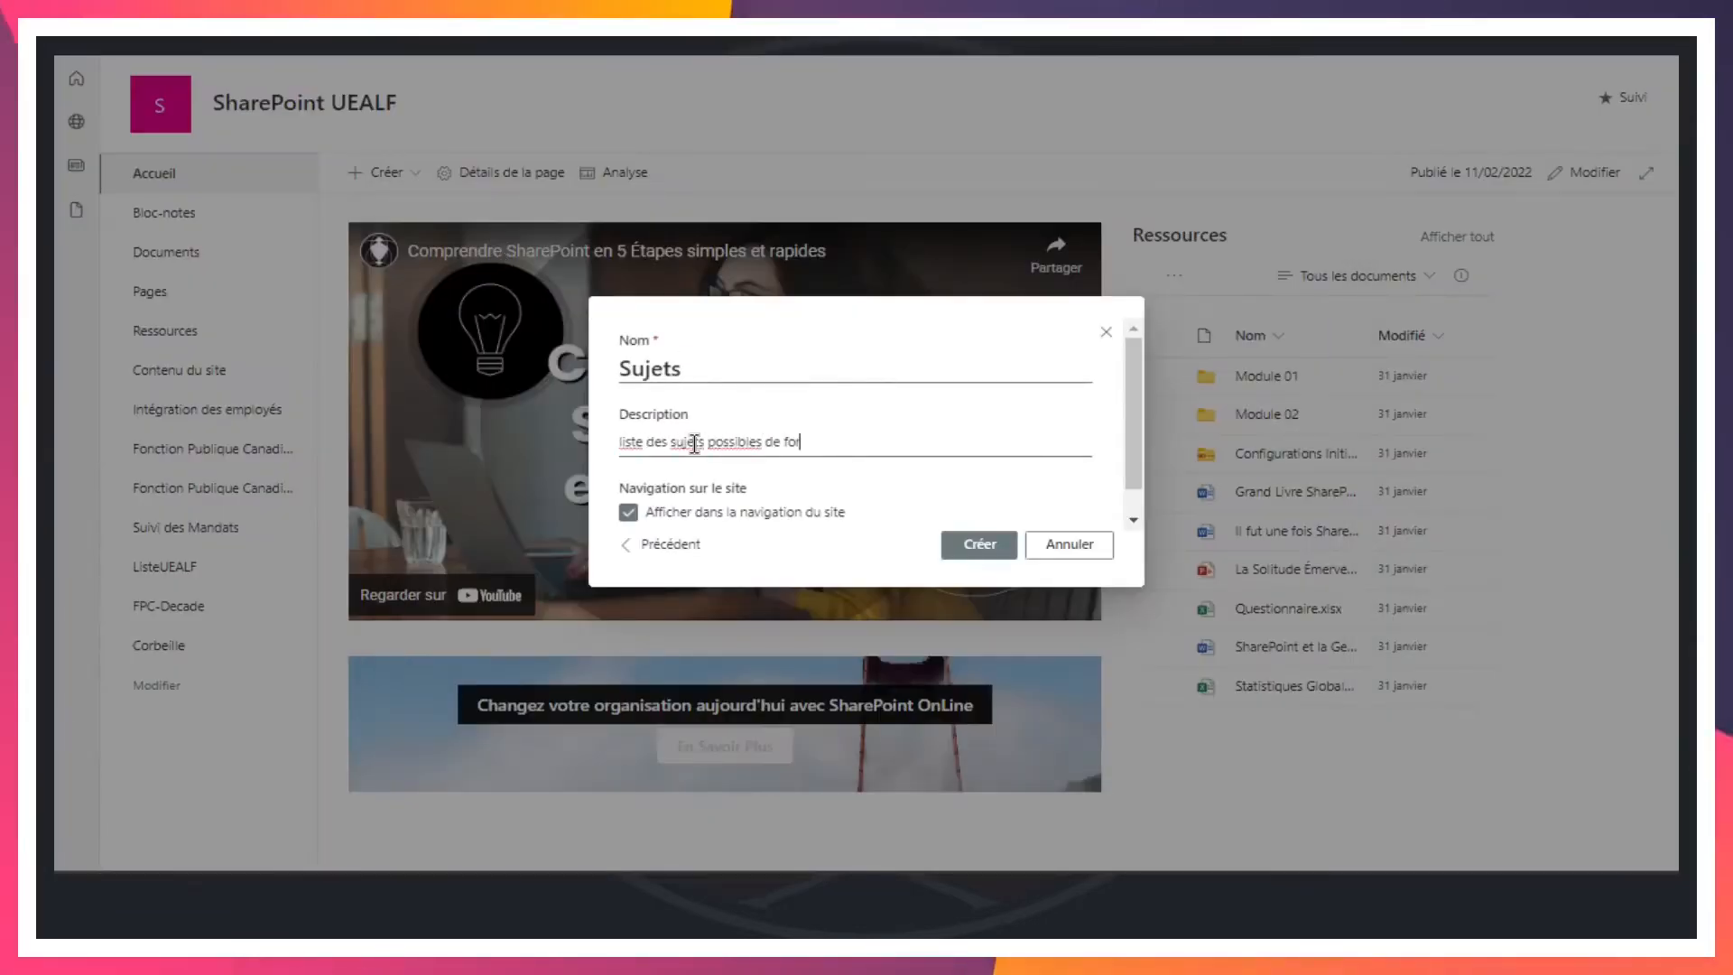
Step: Create the Sujets list, enter the titles SharePoint, Excel, Word and Forms, and return to the site's home page
click(967, 544)
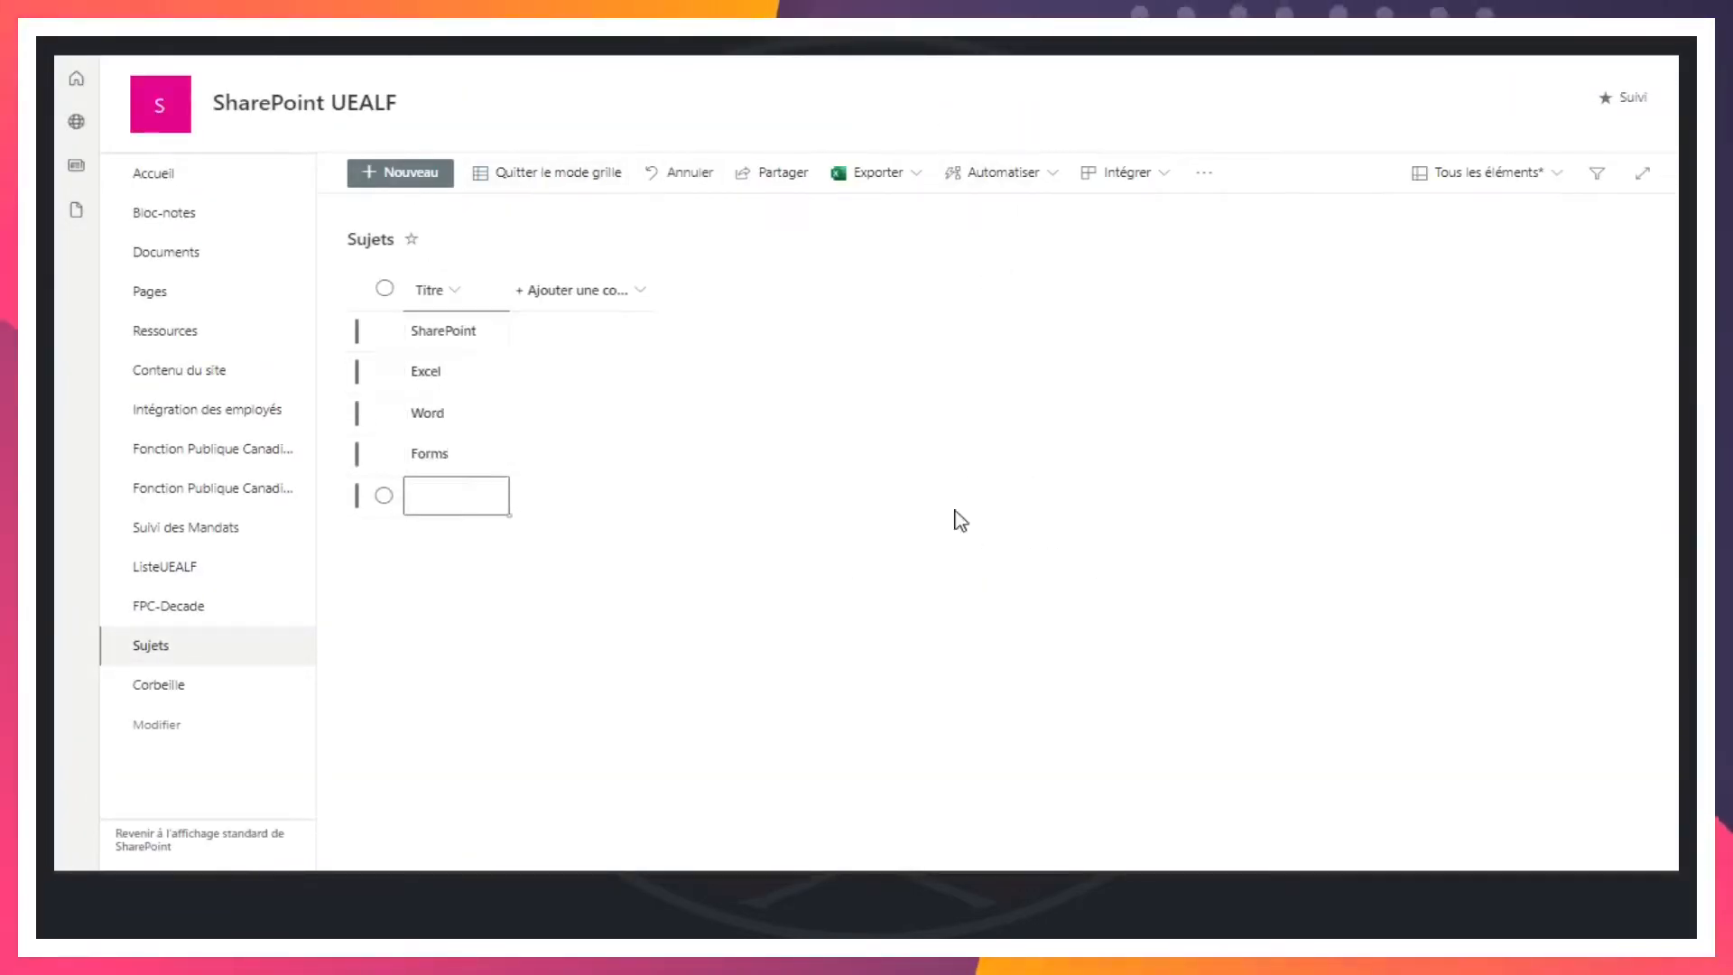
click(149, 176)
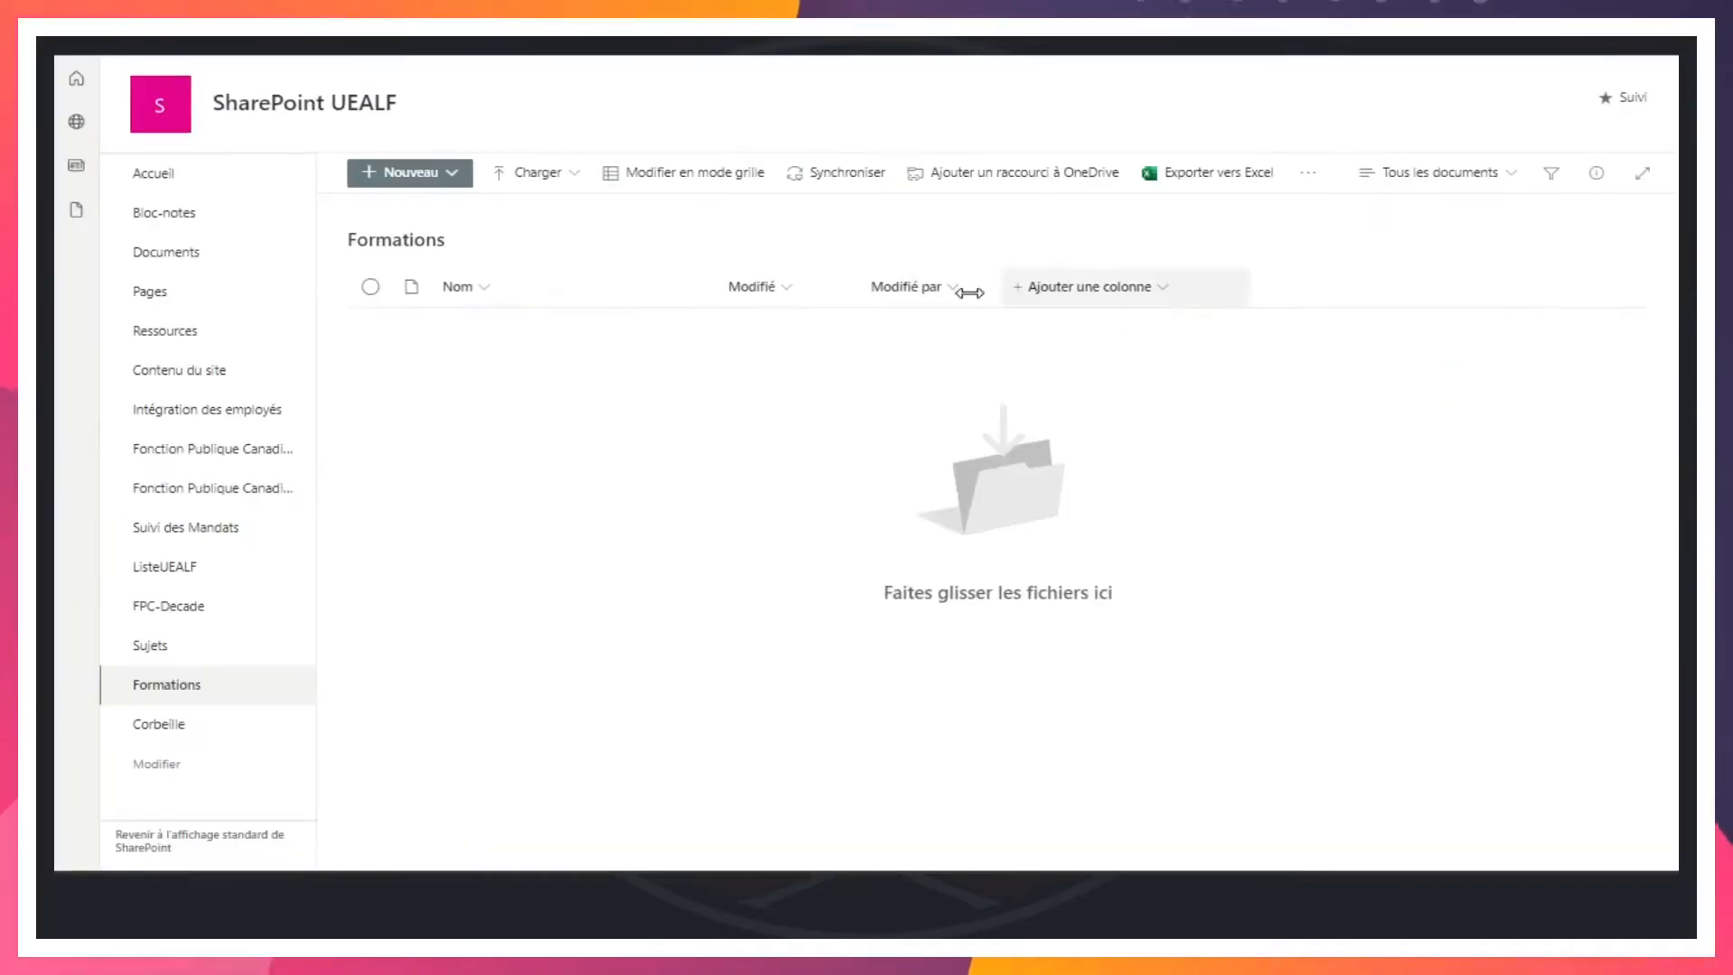
Step: Add a lookup column named Sujets, described as "sujet couvert par le document", to the Formations library with the Sujets list as its source
click(1152, 298)
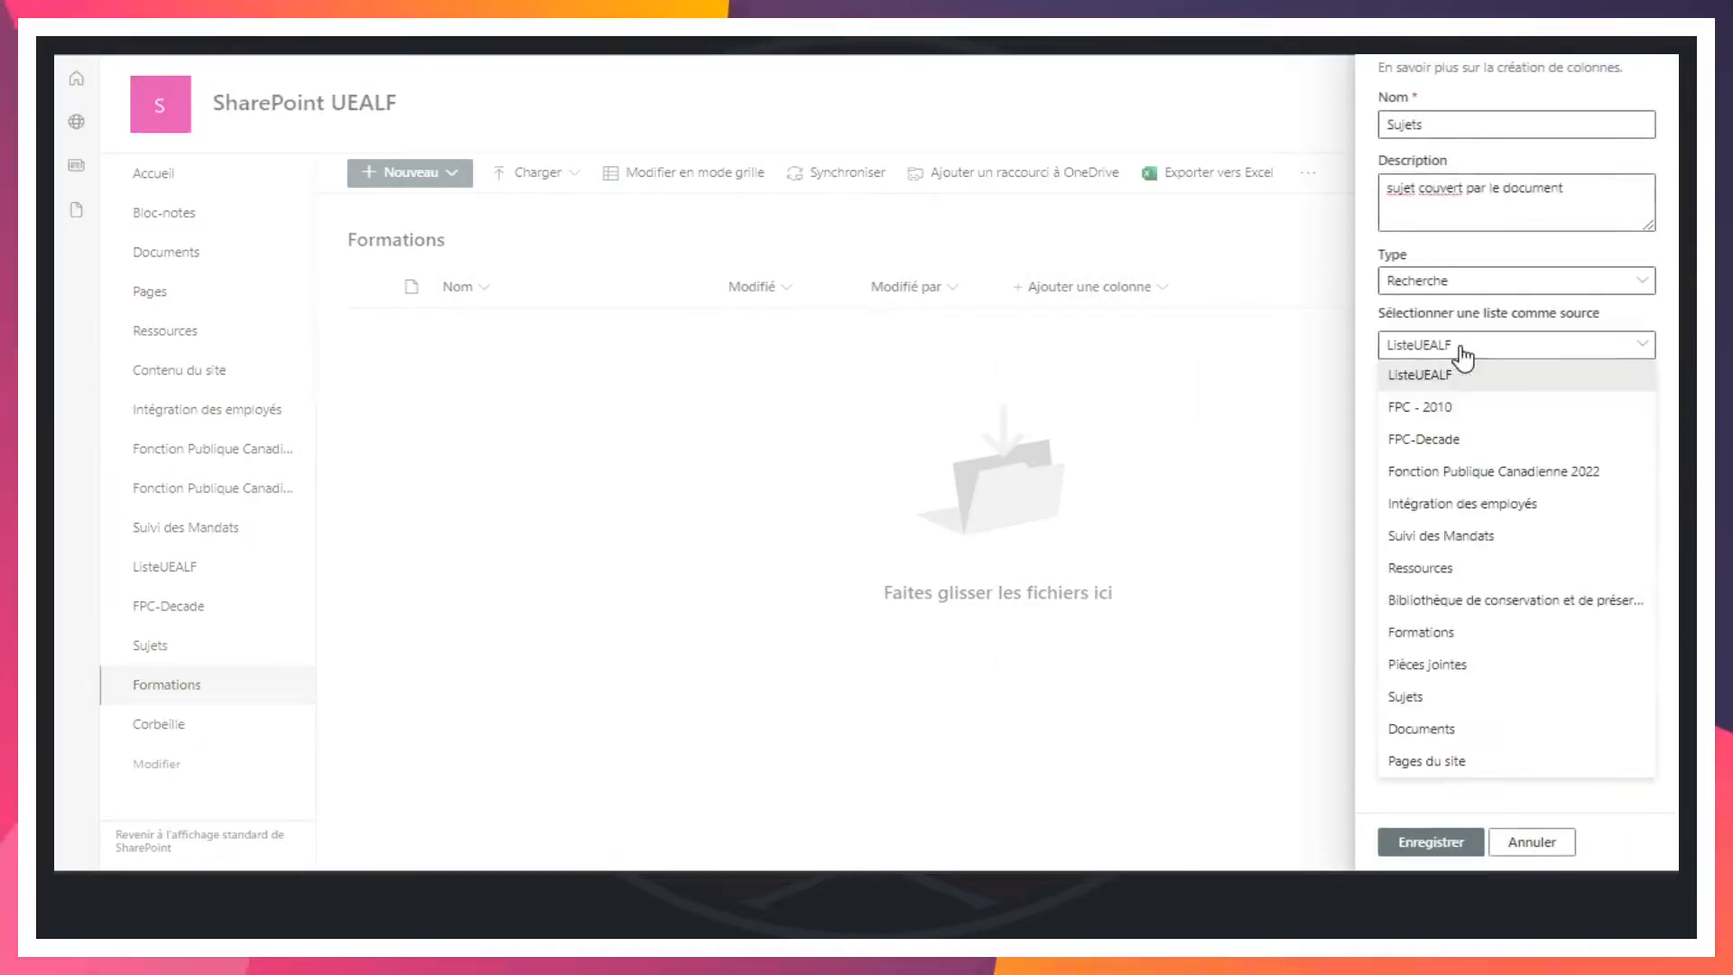
click(1445, 696)
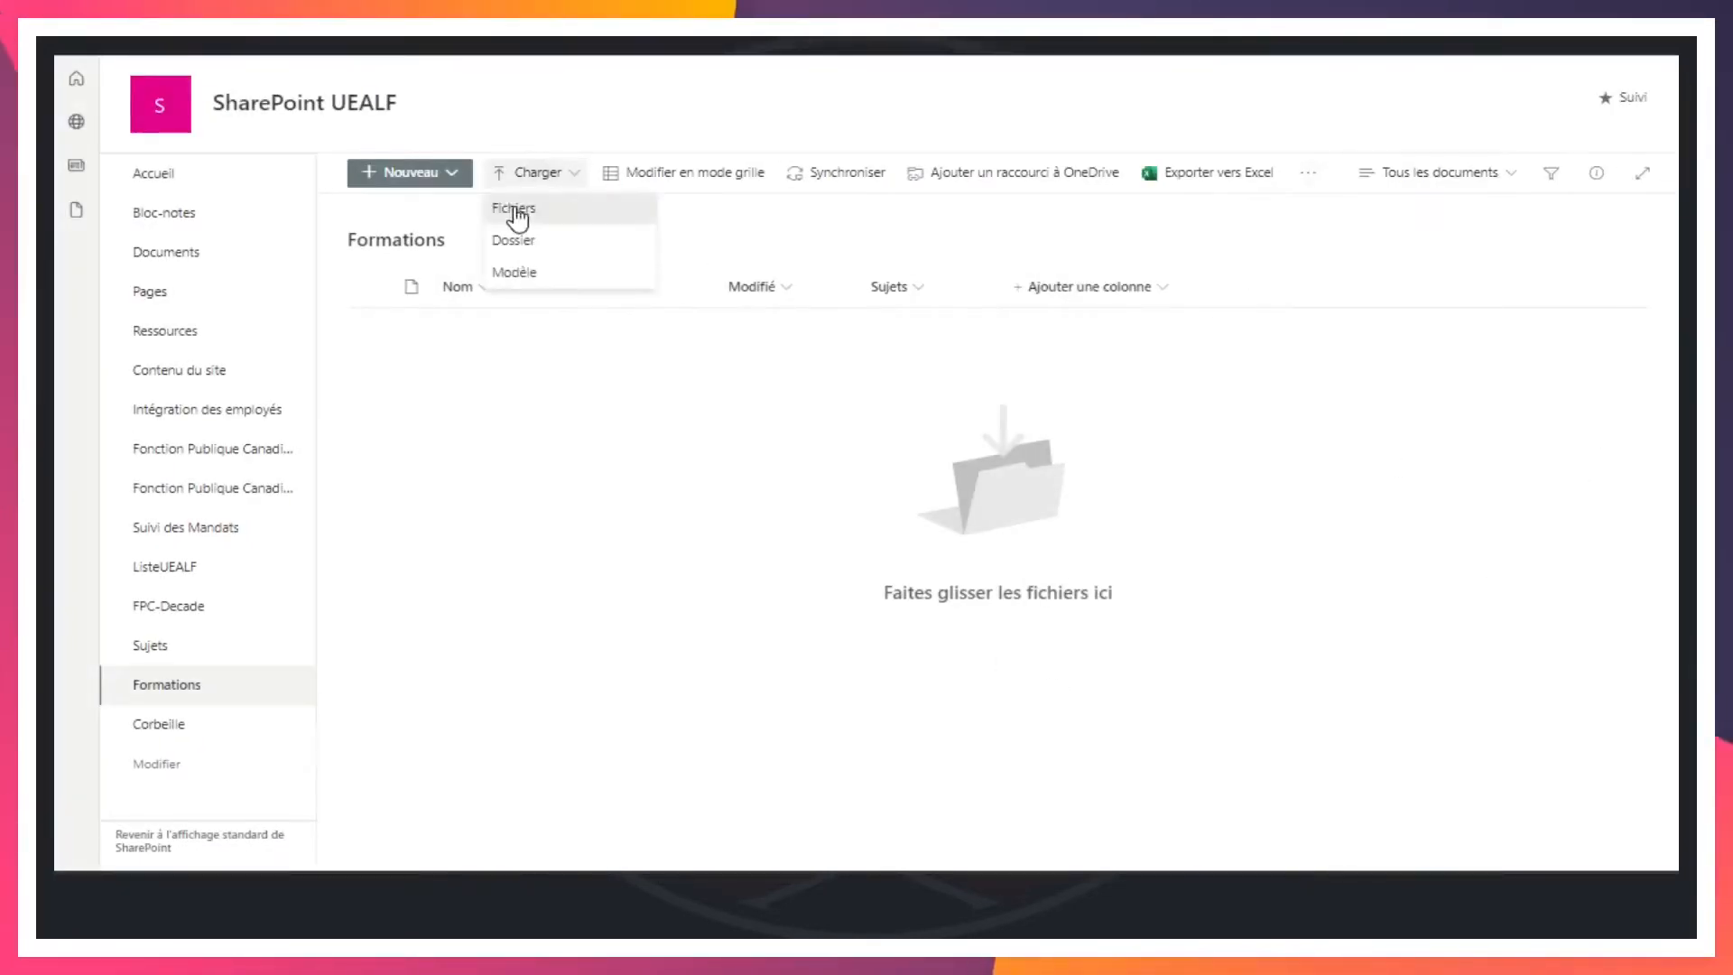
Step: Upload the Module 01 folder from spuealf to the Formations library
click(515, 210)
click(735, 472)
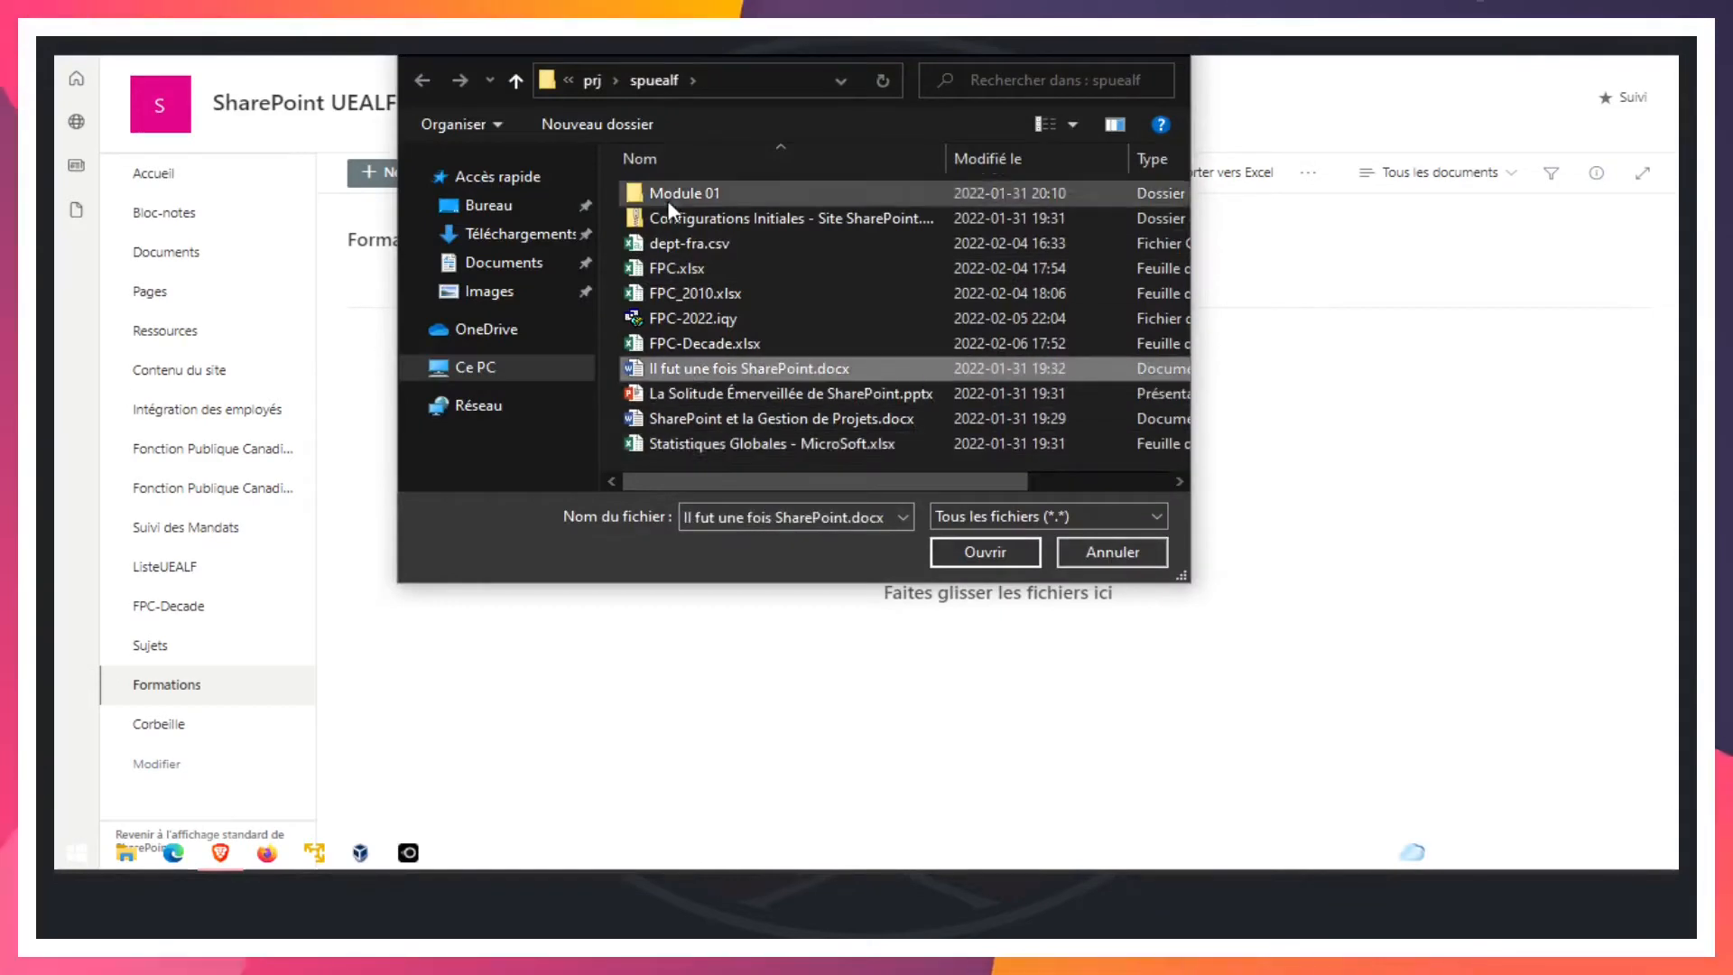
click(513, 240)
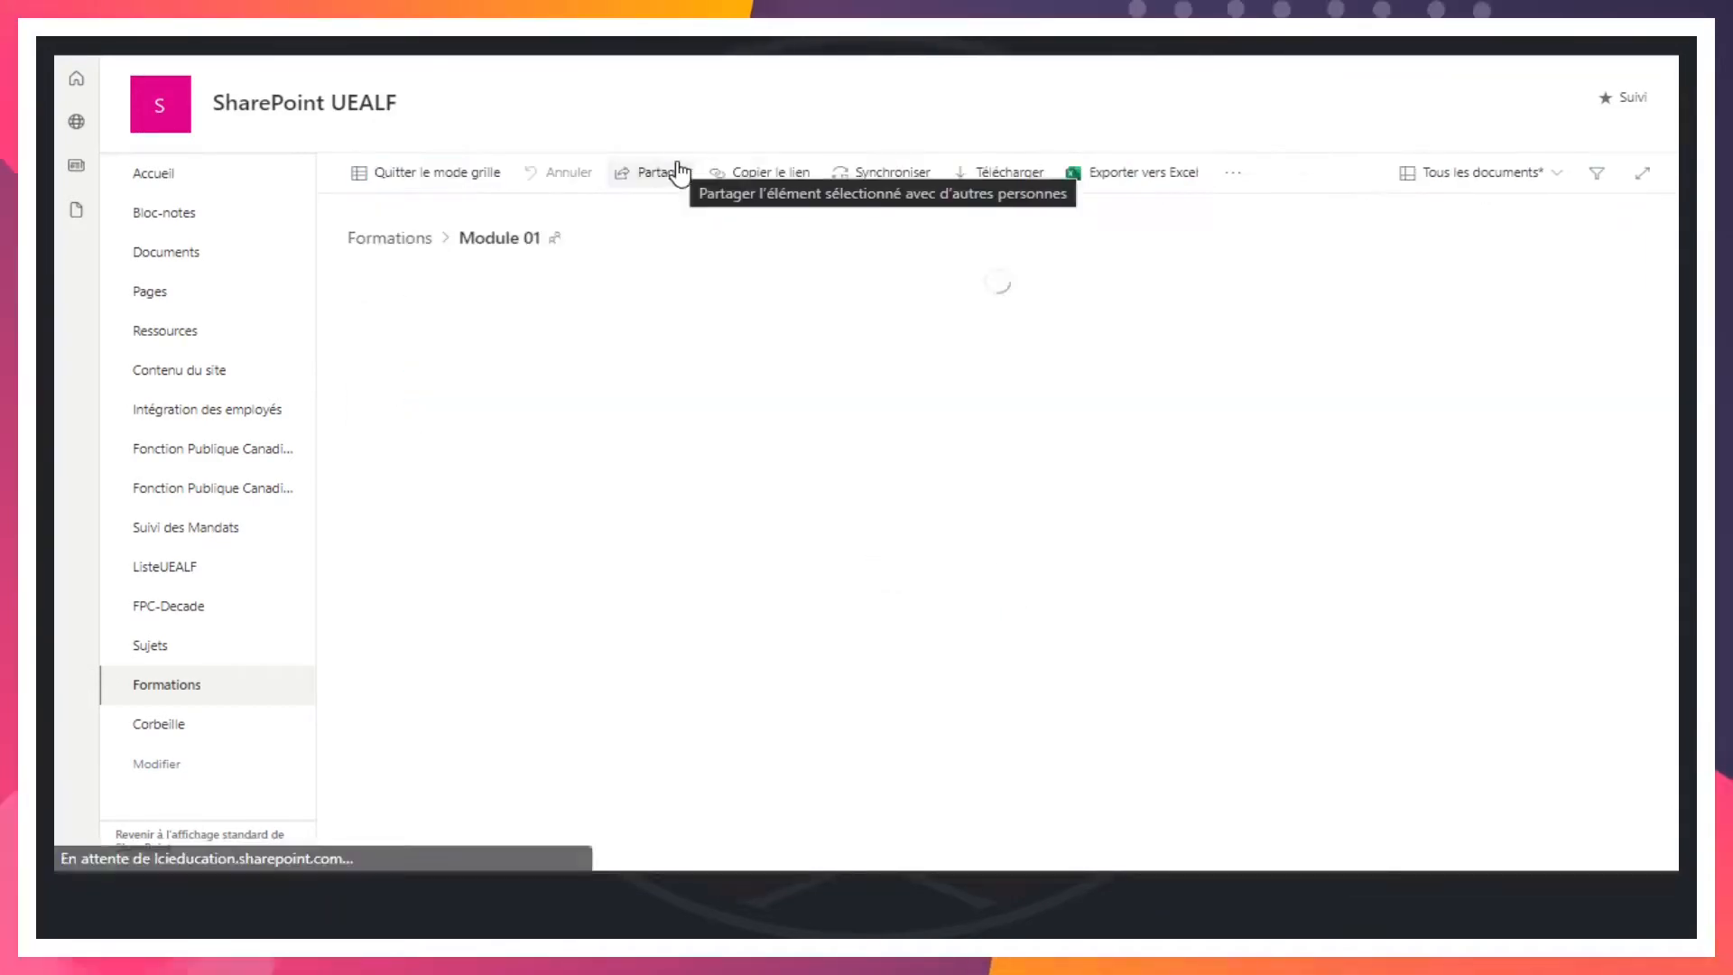
Step: Assign Sujets values in Module 01: Excel for Annexe 01, SharePoint for Chapitre 01 and 02, Forms for Chapitre 03, Word for Chapitre 04
click(709, 332)
click(692, 378)
click(704, 383)
click(694, 491)
click(704, 435)
click(695, 543)
click(704, 484)
click(695, 562)
click(703, 541)
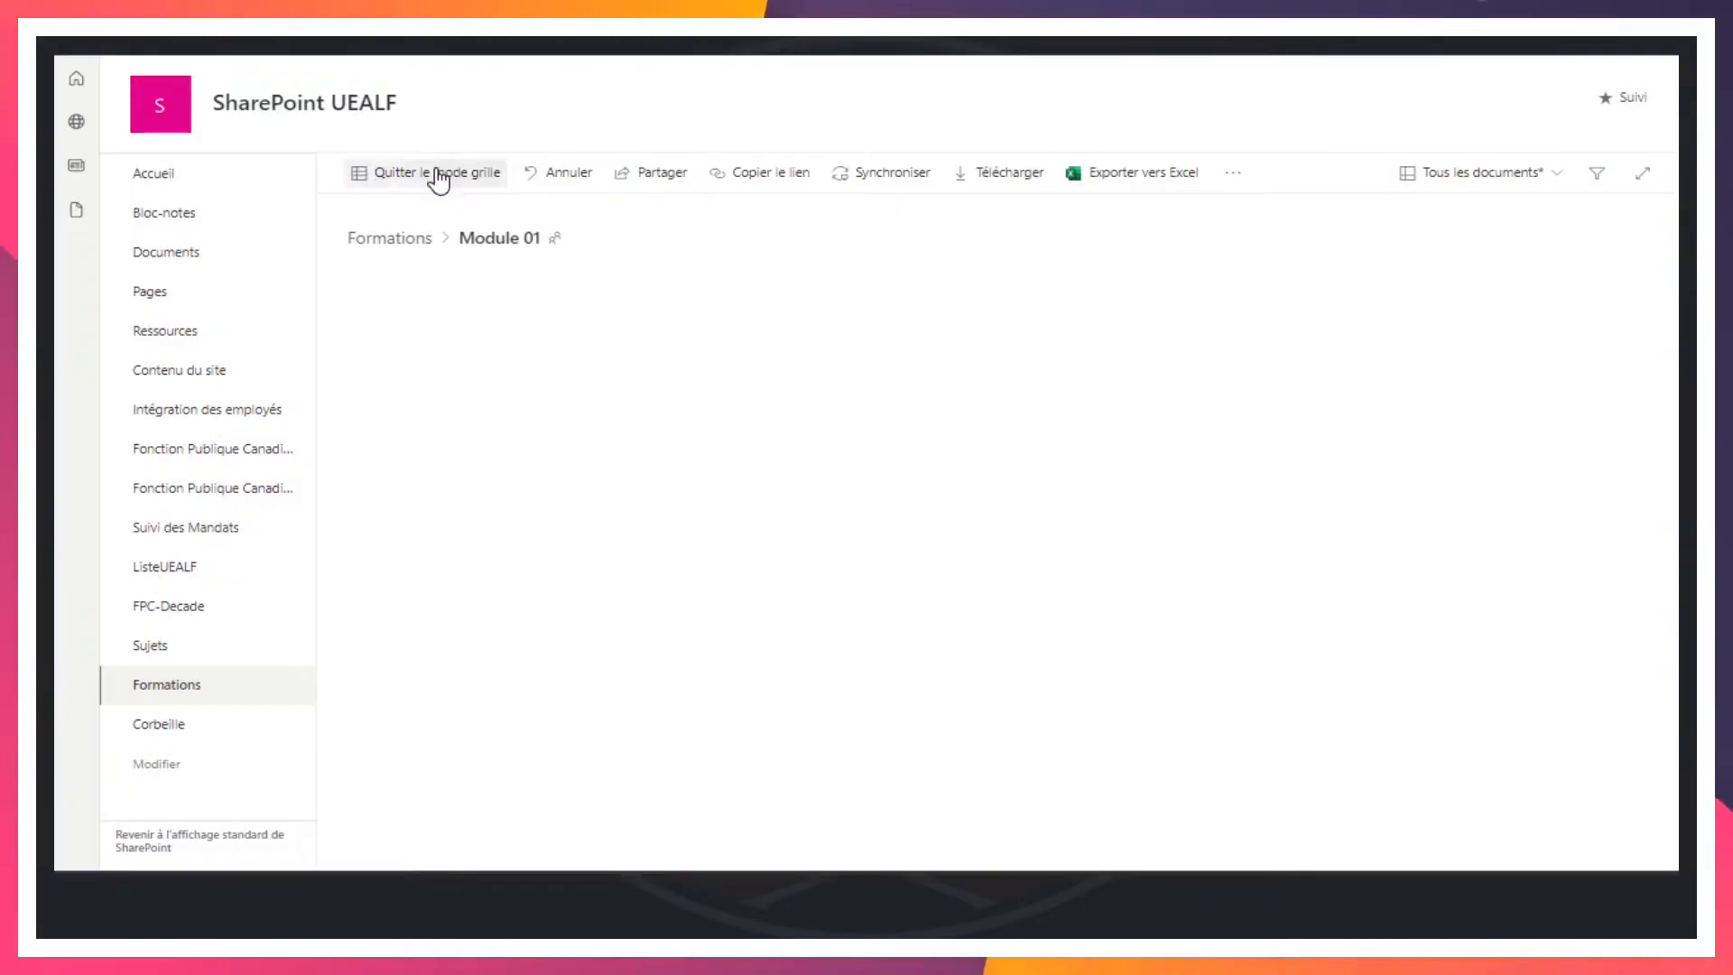
Step: Edit the home page and delete its Ressources library web part and the call-to-action banner below the video
click(154, 173)
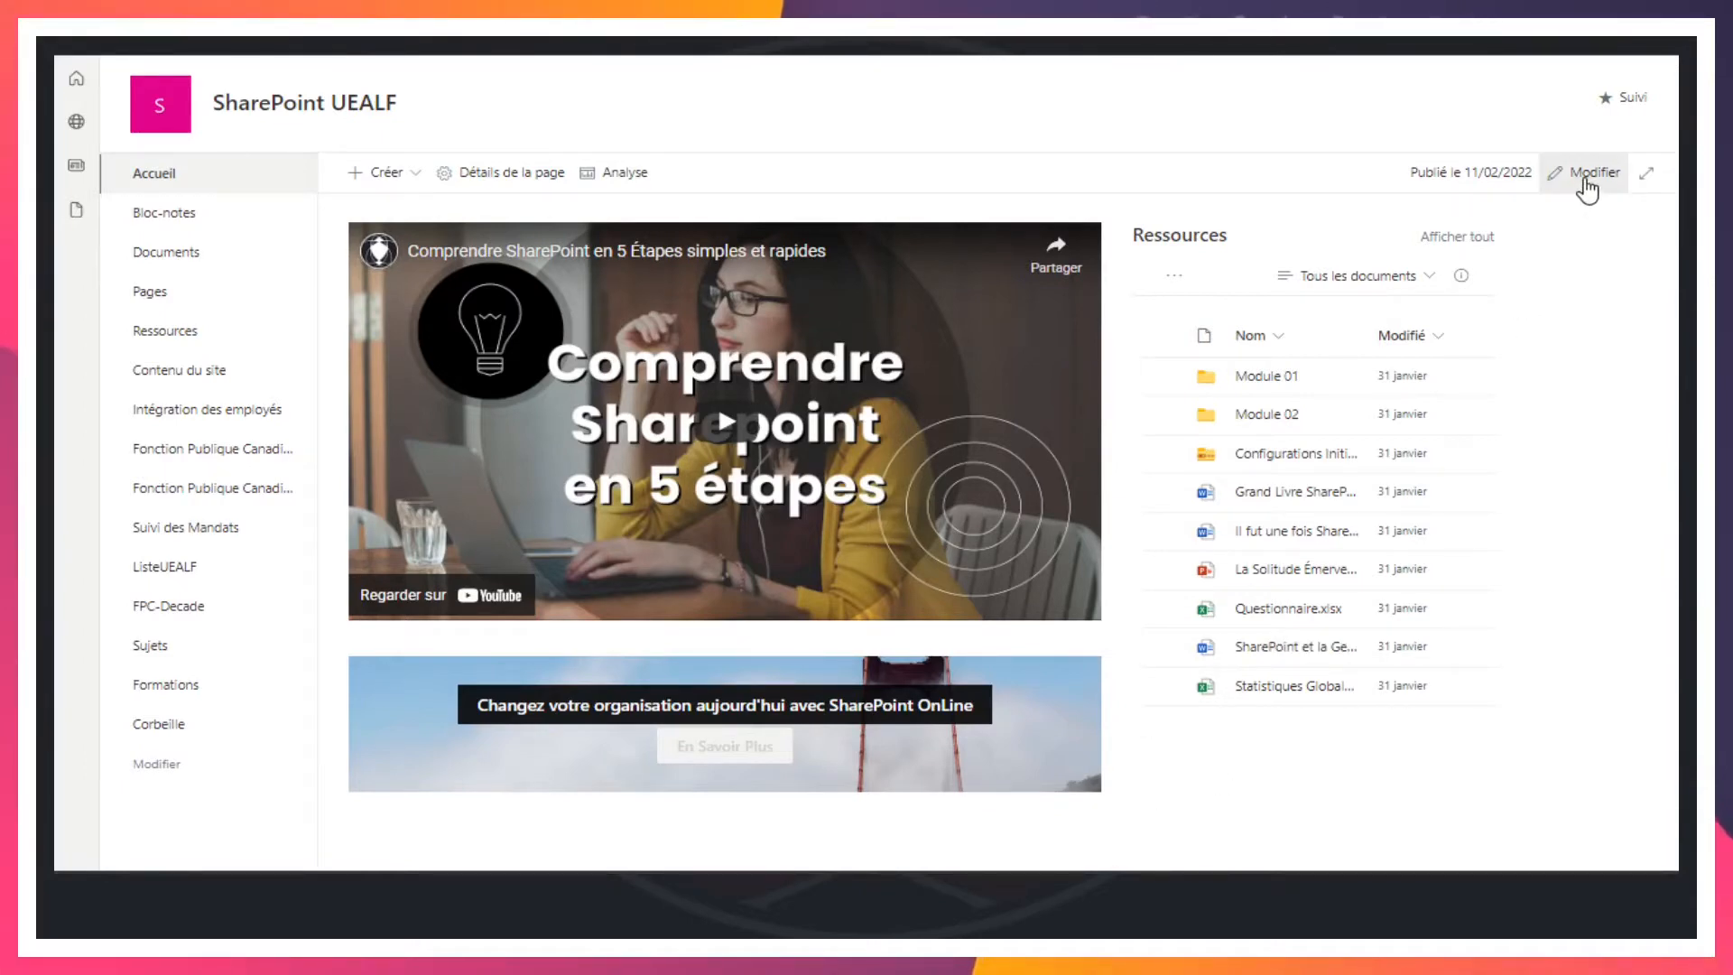
click(1588, 176)
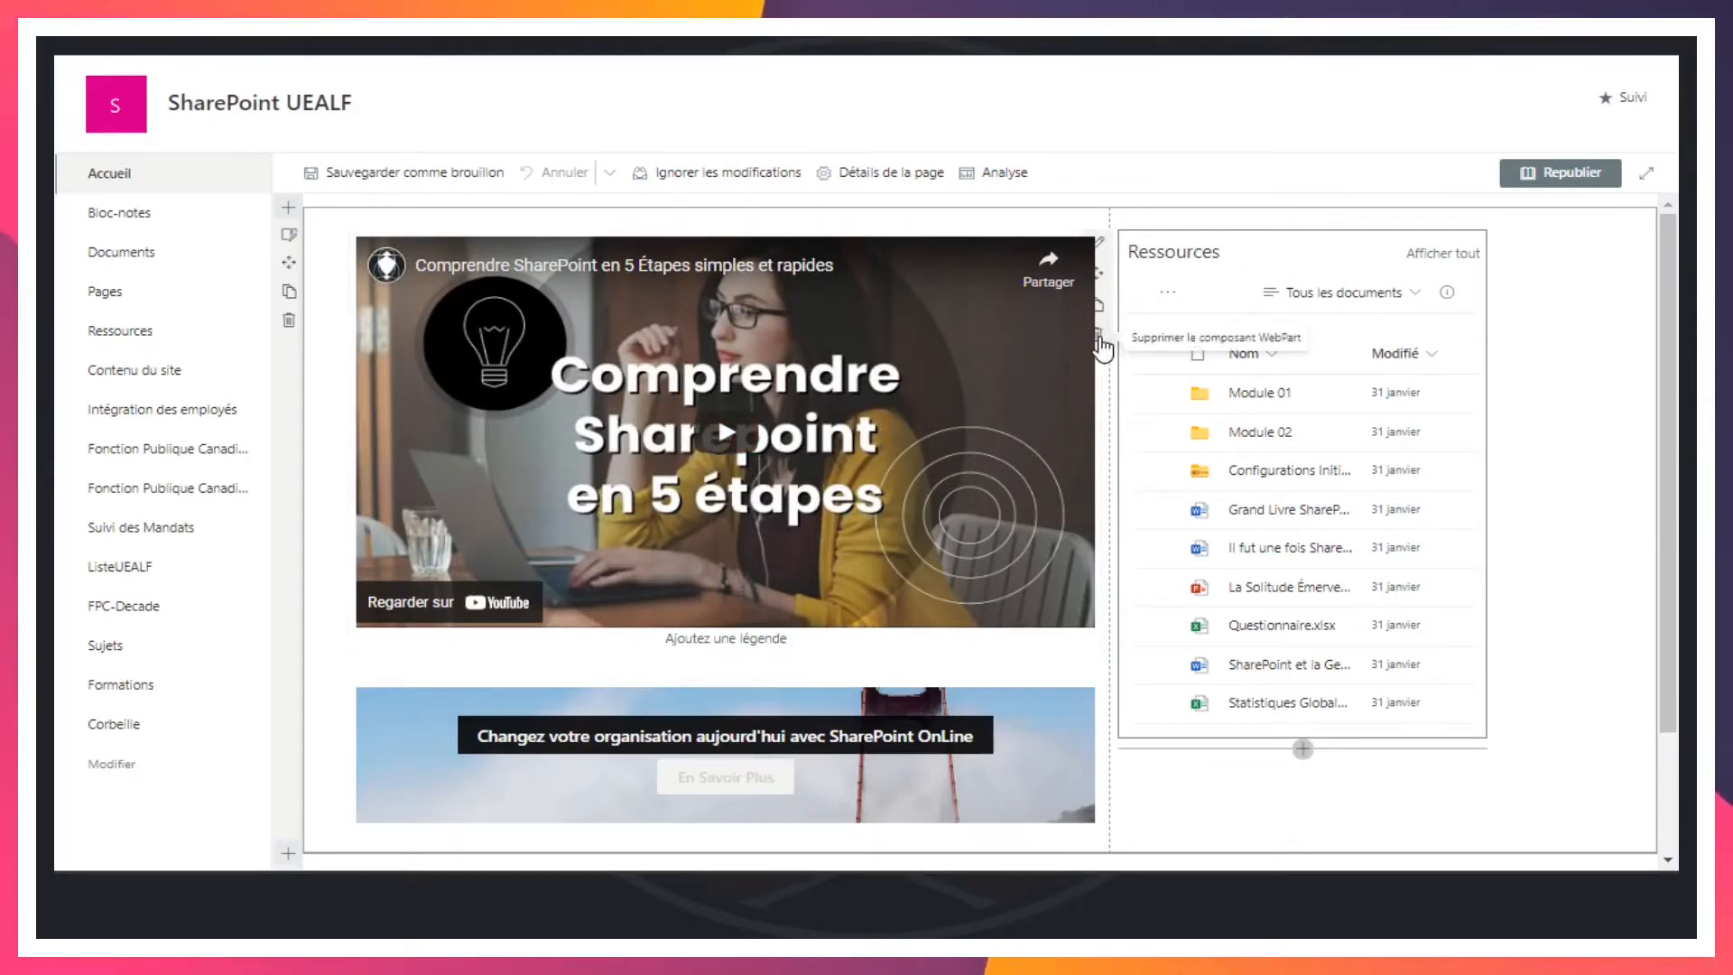
click(1098, 336)
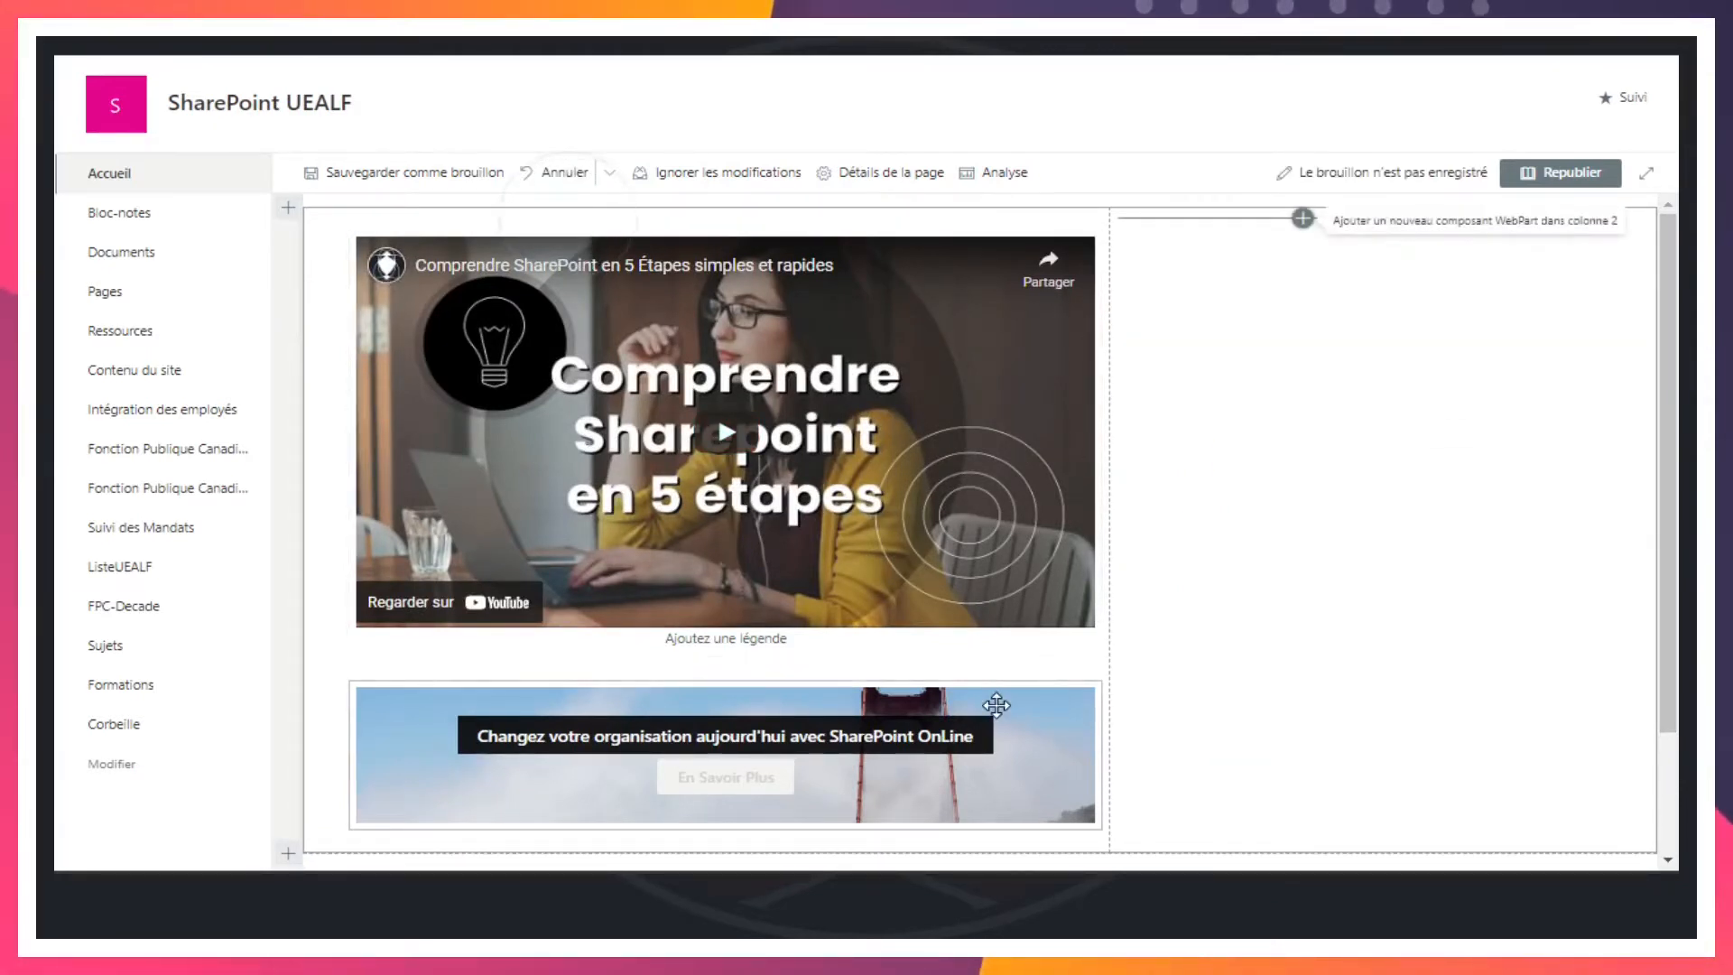
click(538, 724)
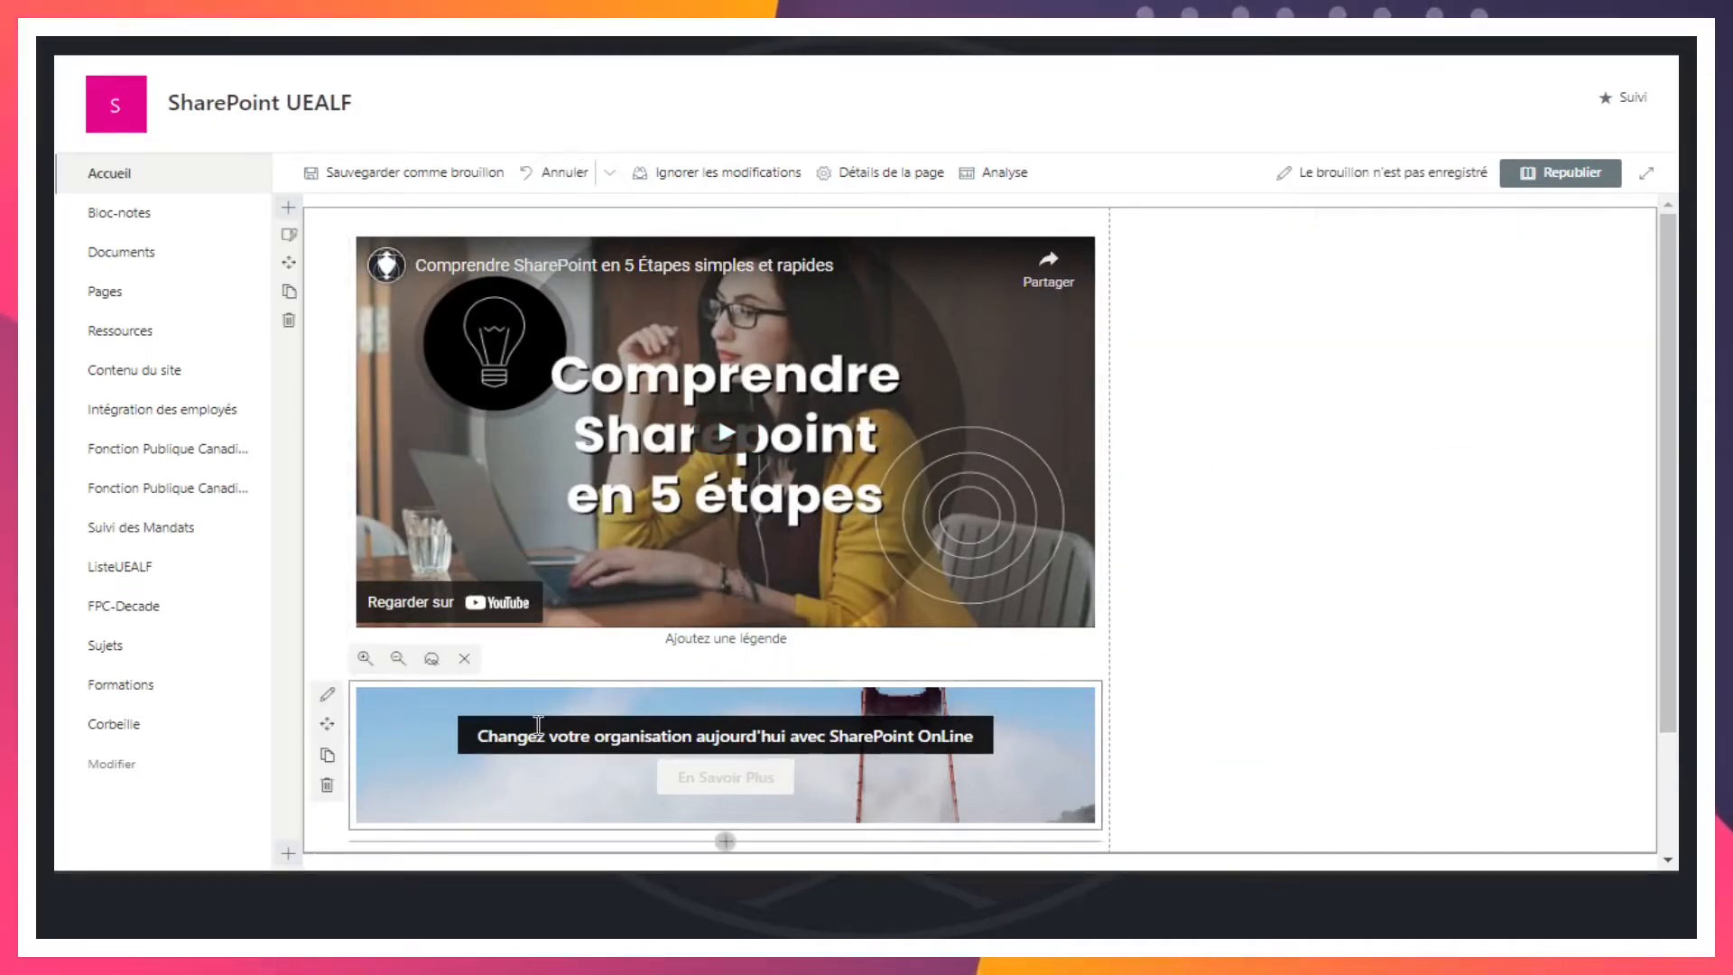
click(328, 784)
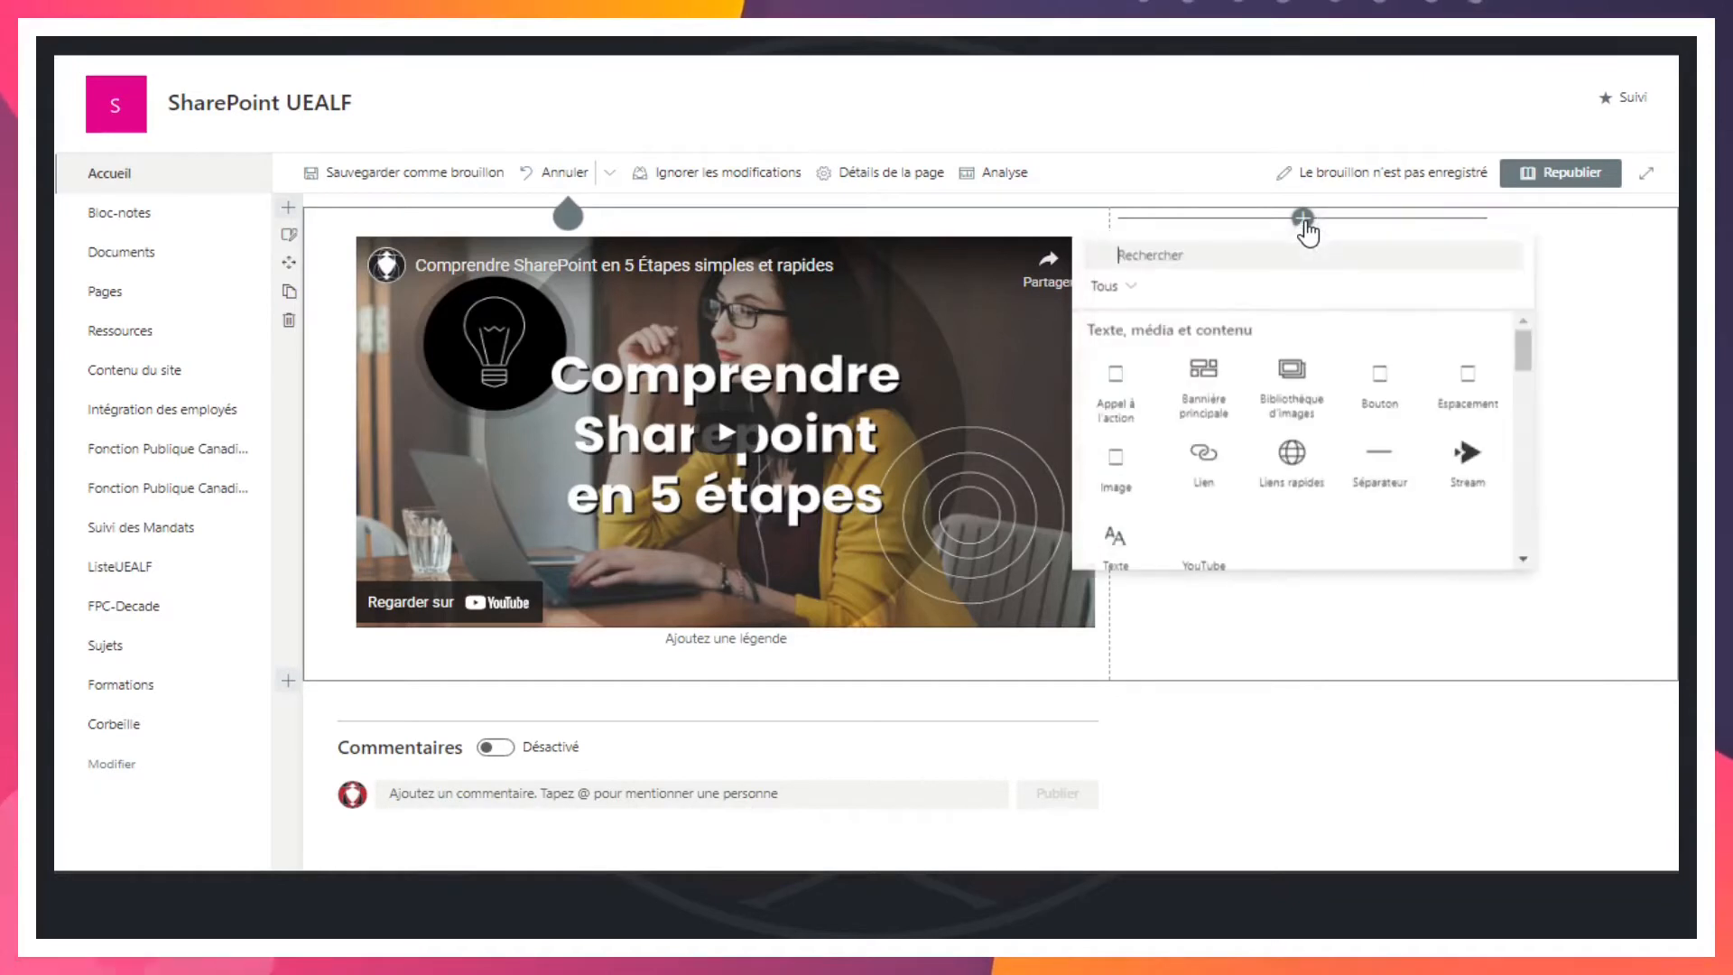
Step: Add a document library web part for Formations in the home page's empty second column
scroll(1371, 454, down, 3)
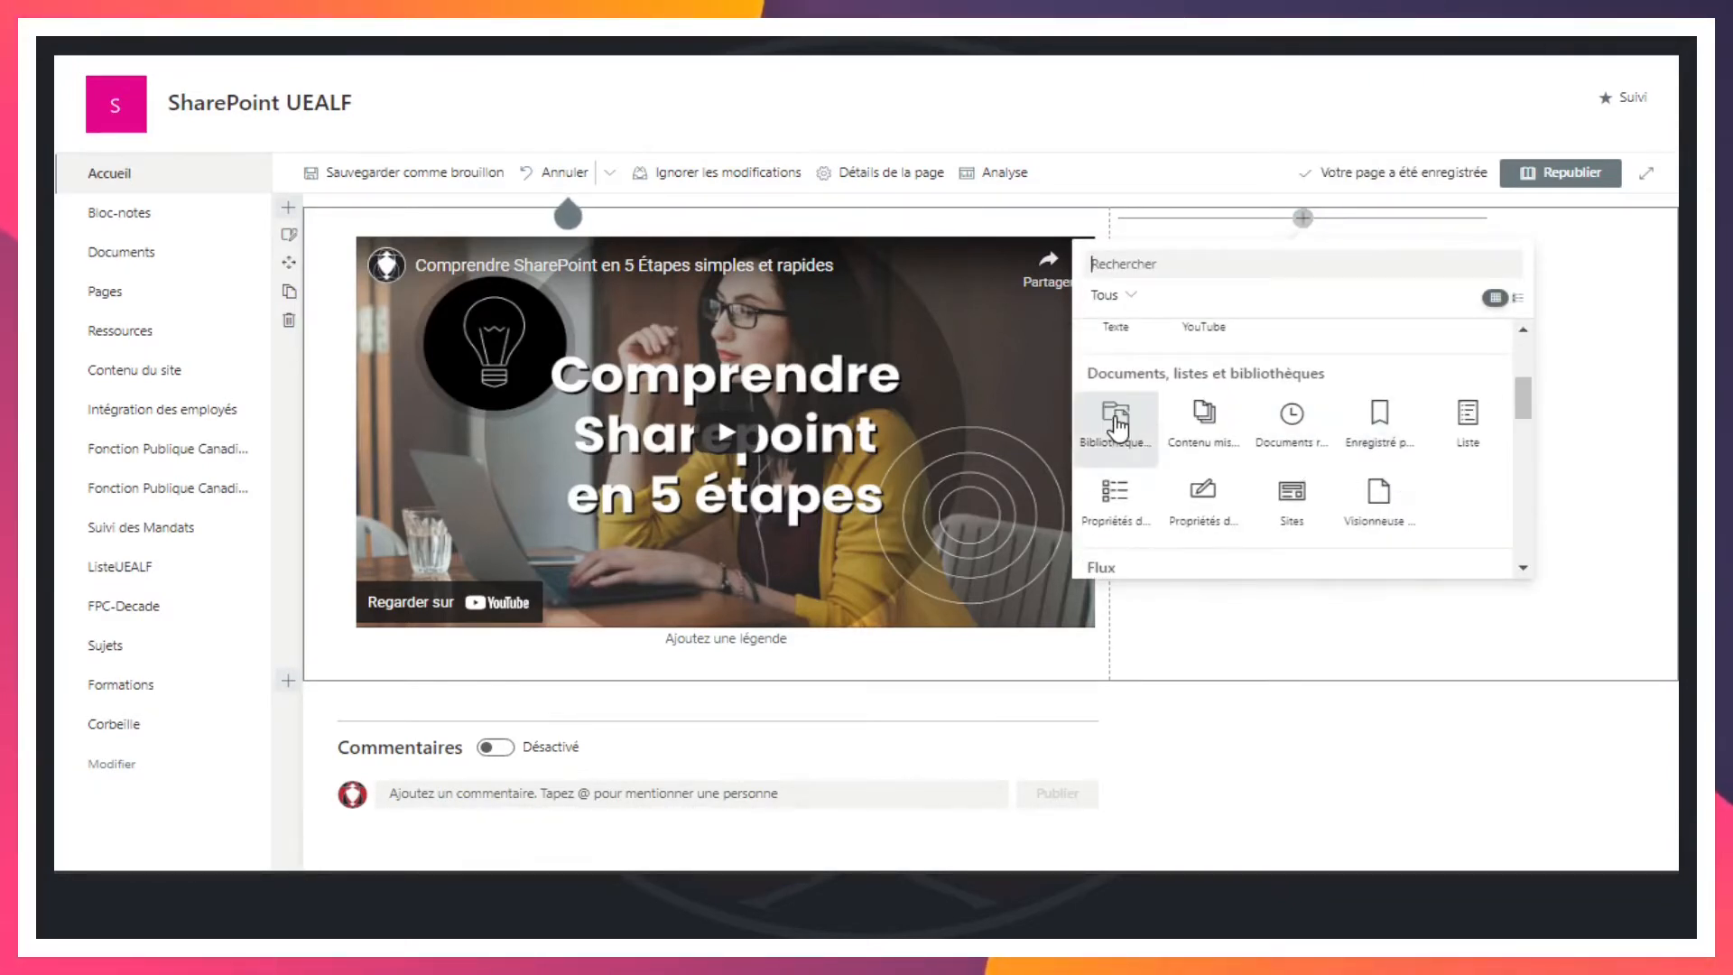
click(1116, 422)
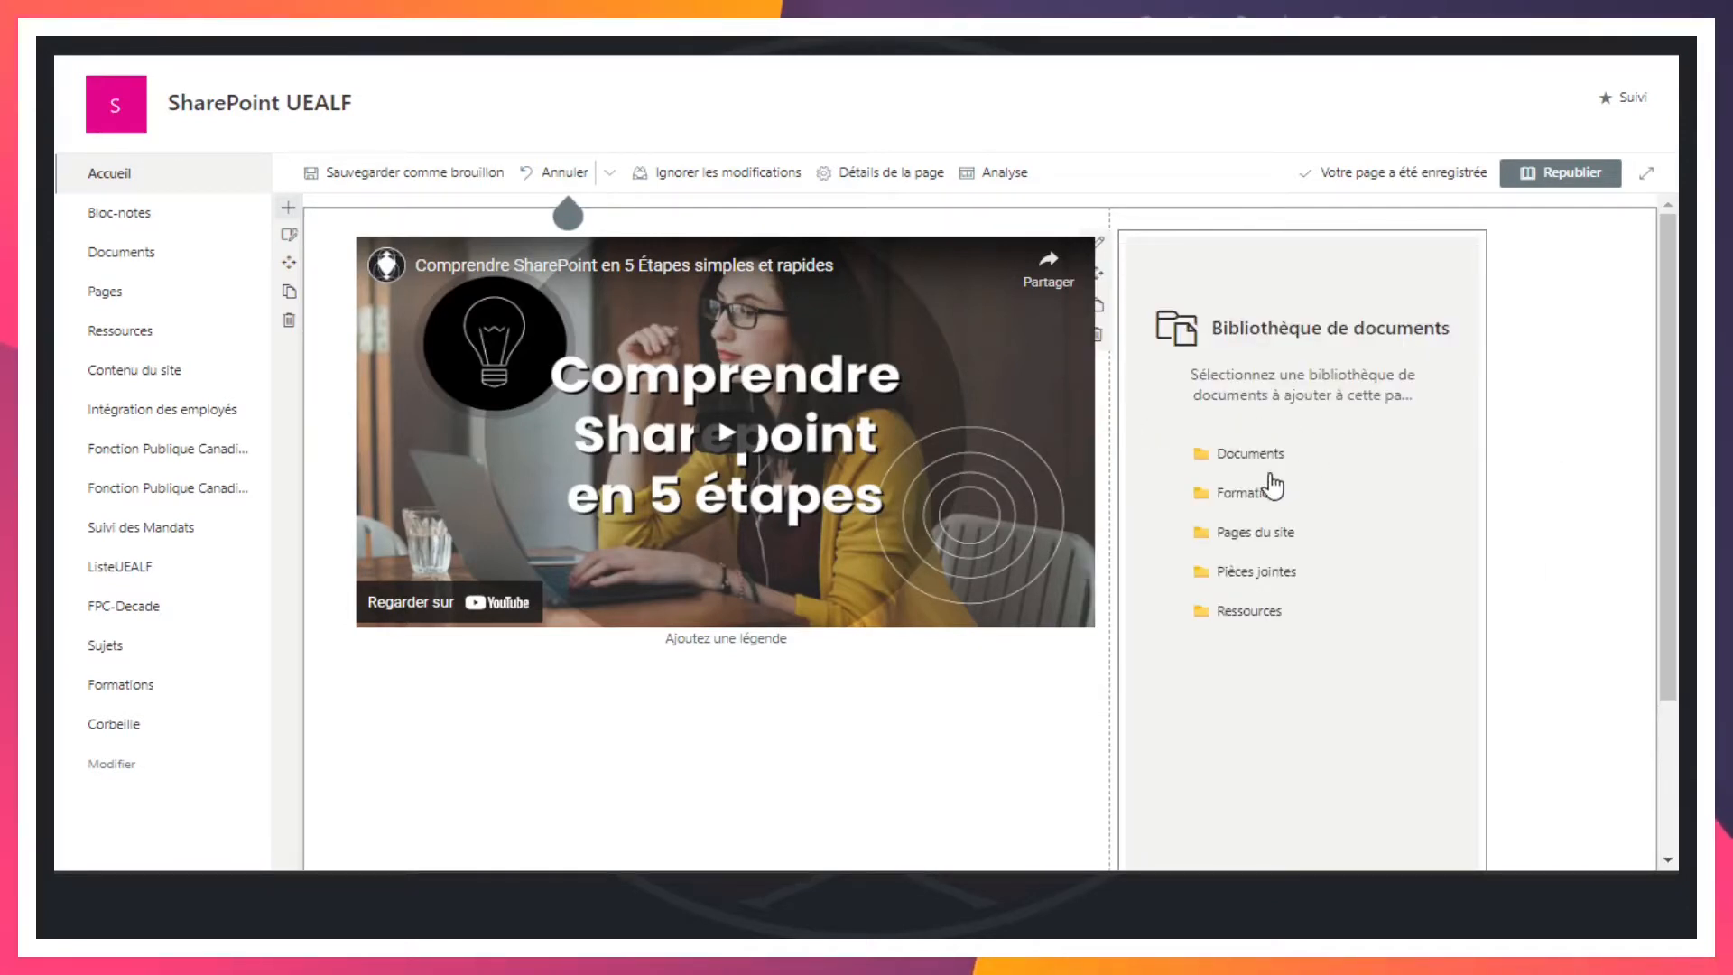
click(1250, 494)
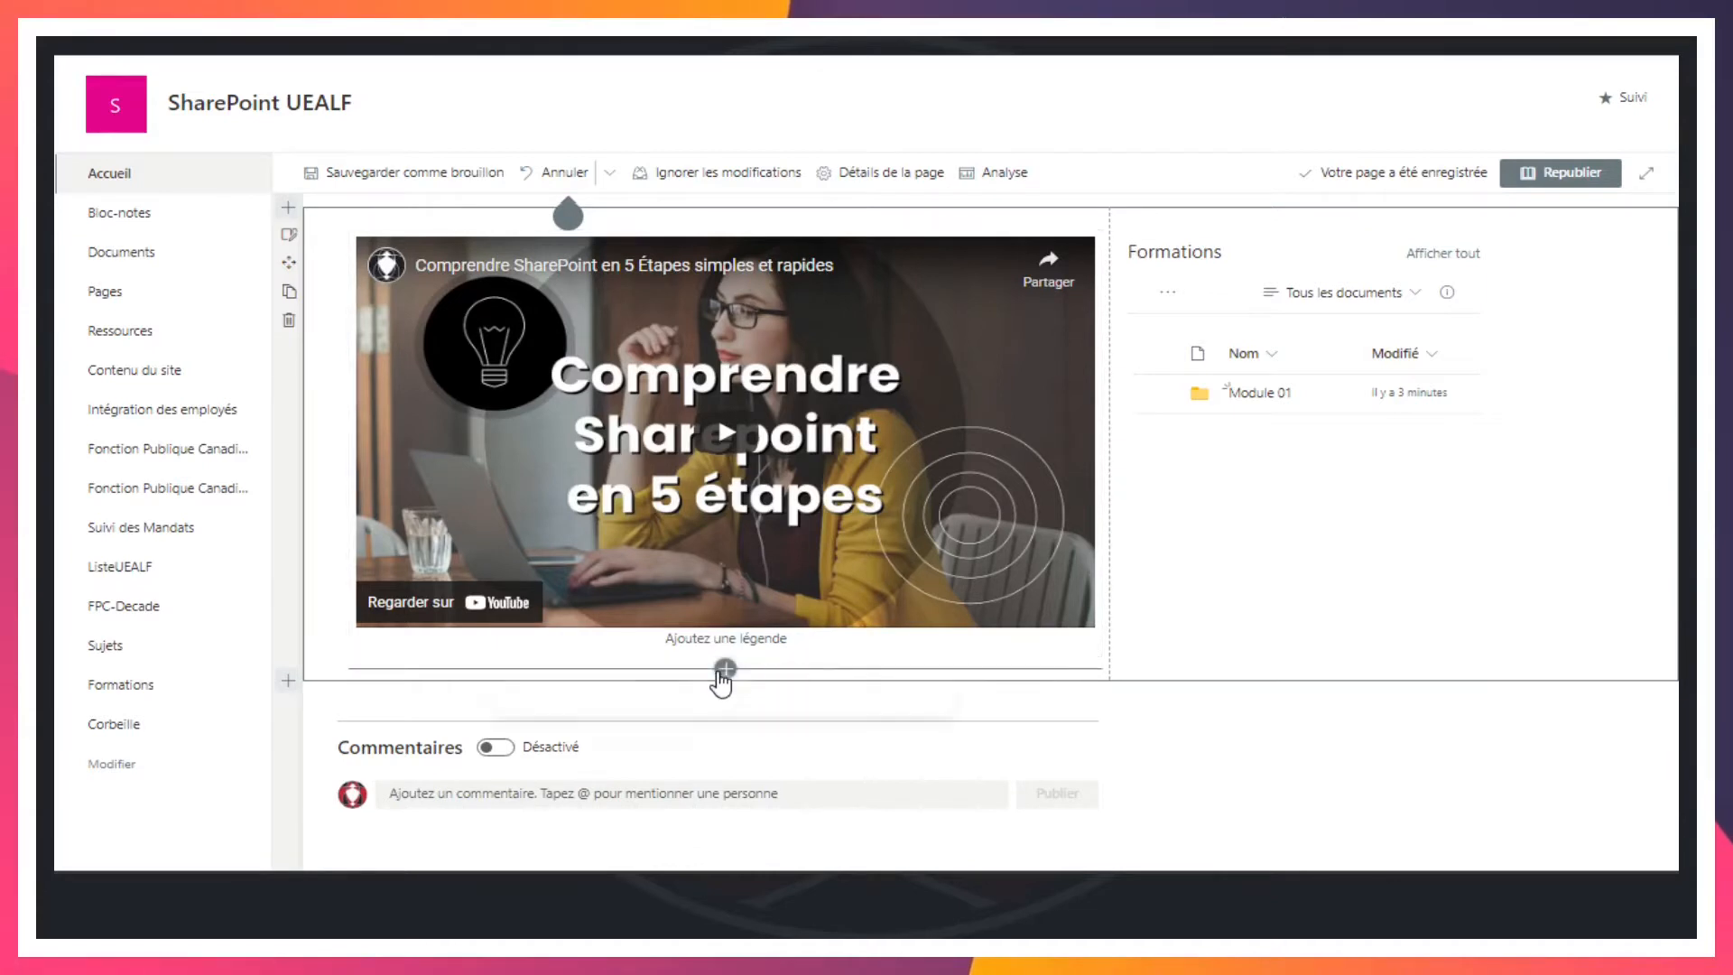
Step: Add a list web part for Sujets below the video and republish the home page
click(722, 670)
scroll(716, 553, down, 3)
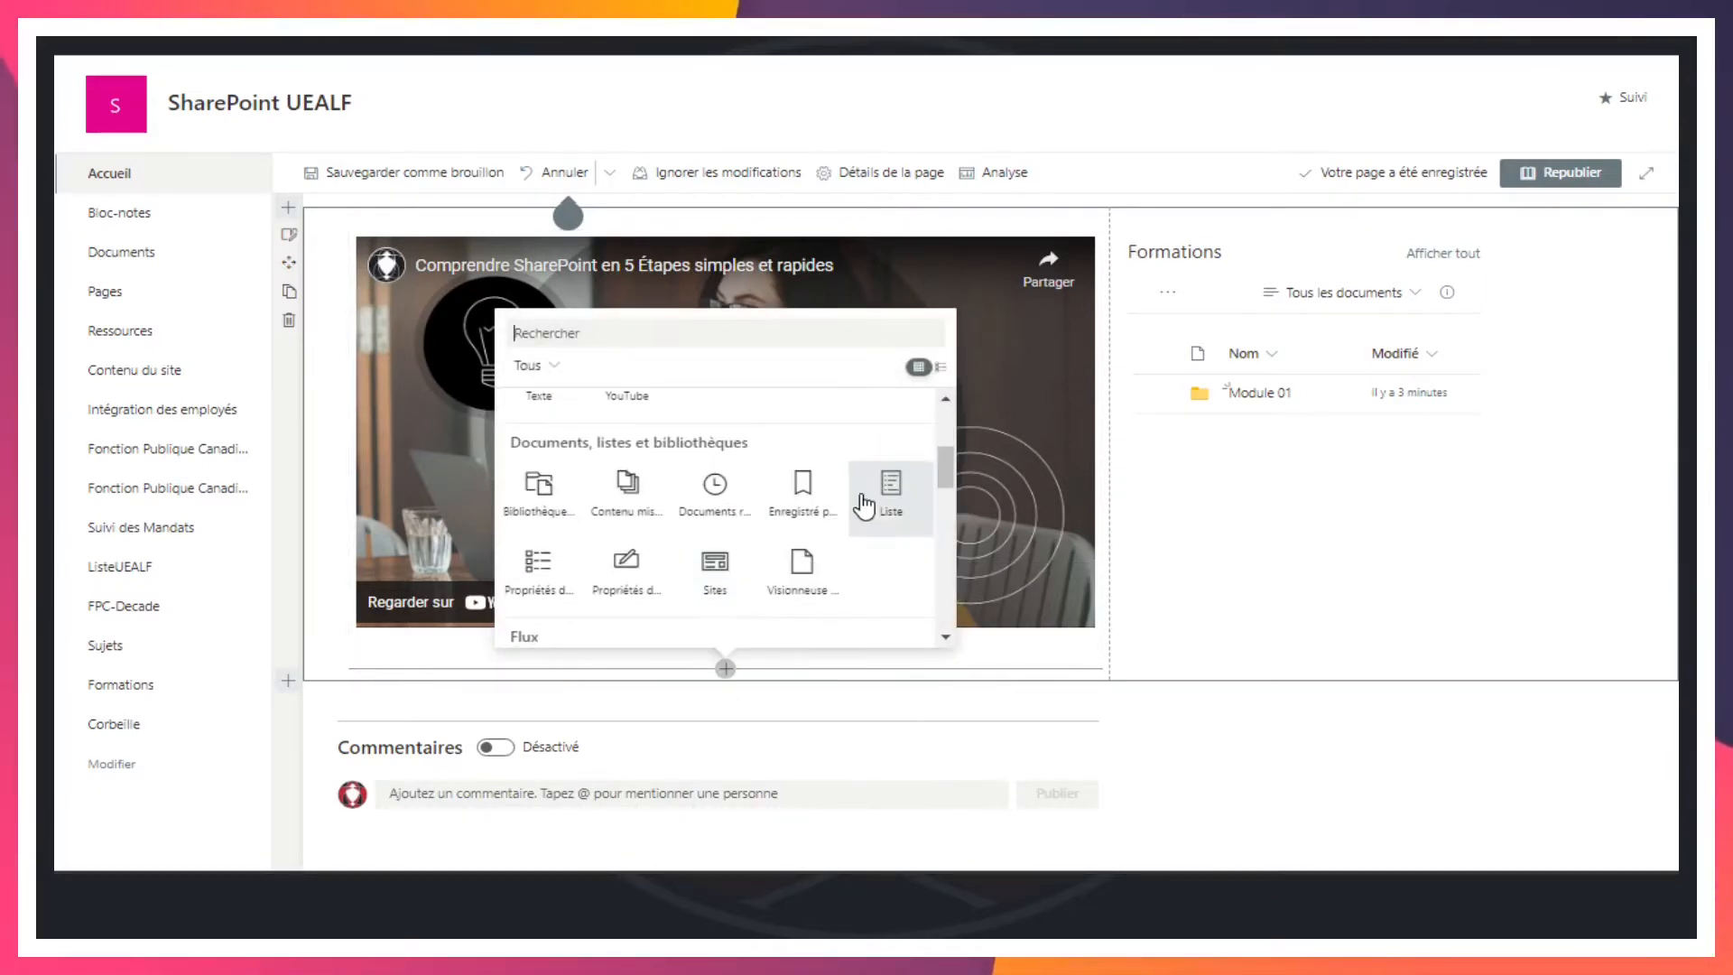
click(876, 495)
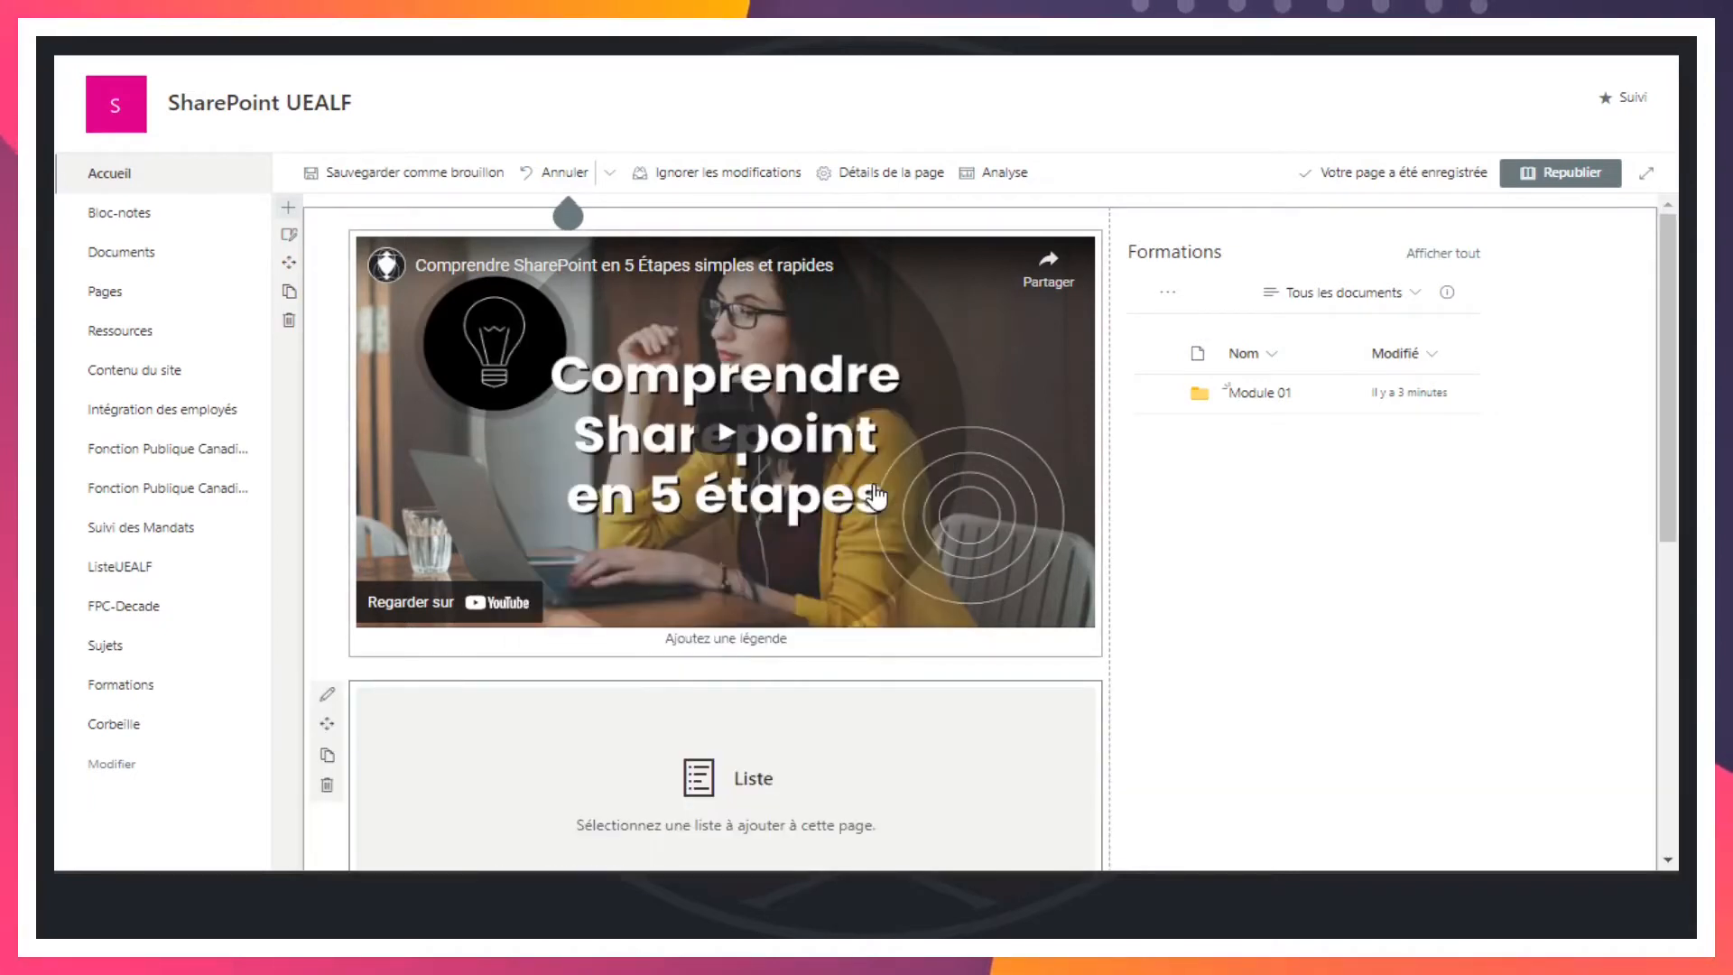
scroll(627, 607, down, 5)
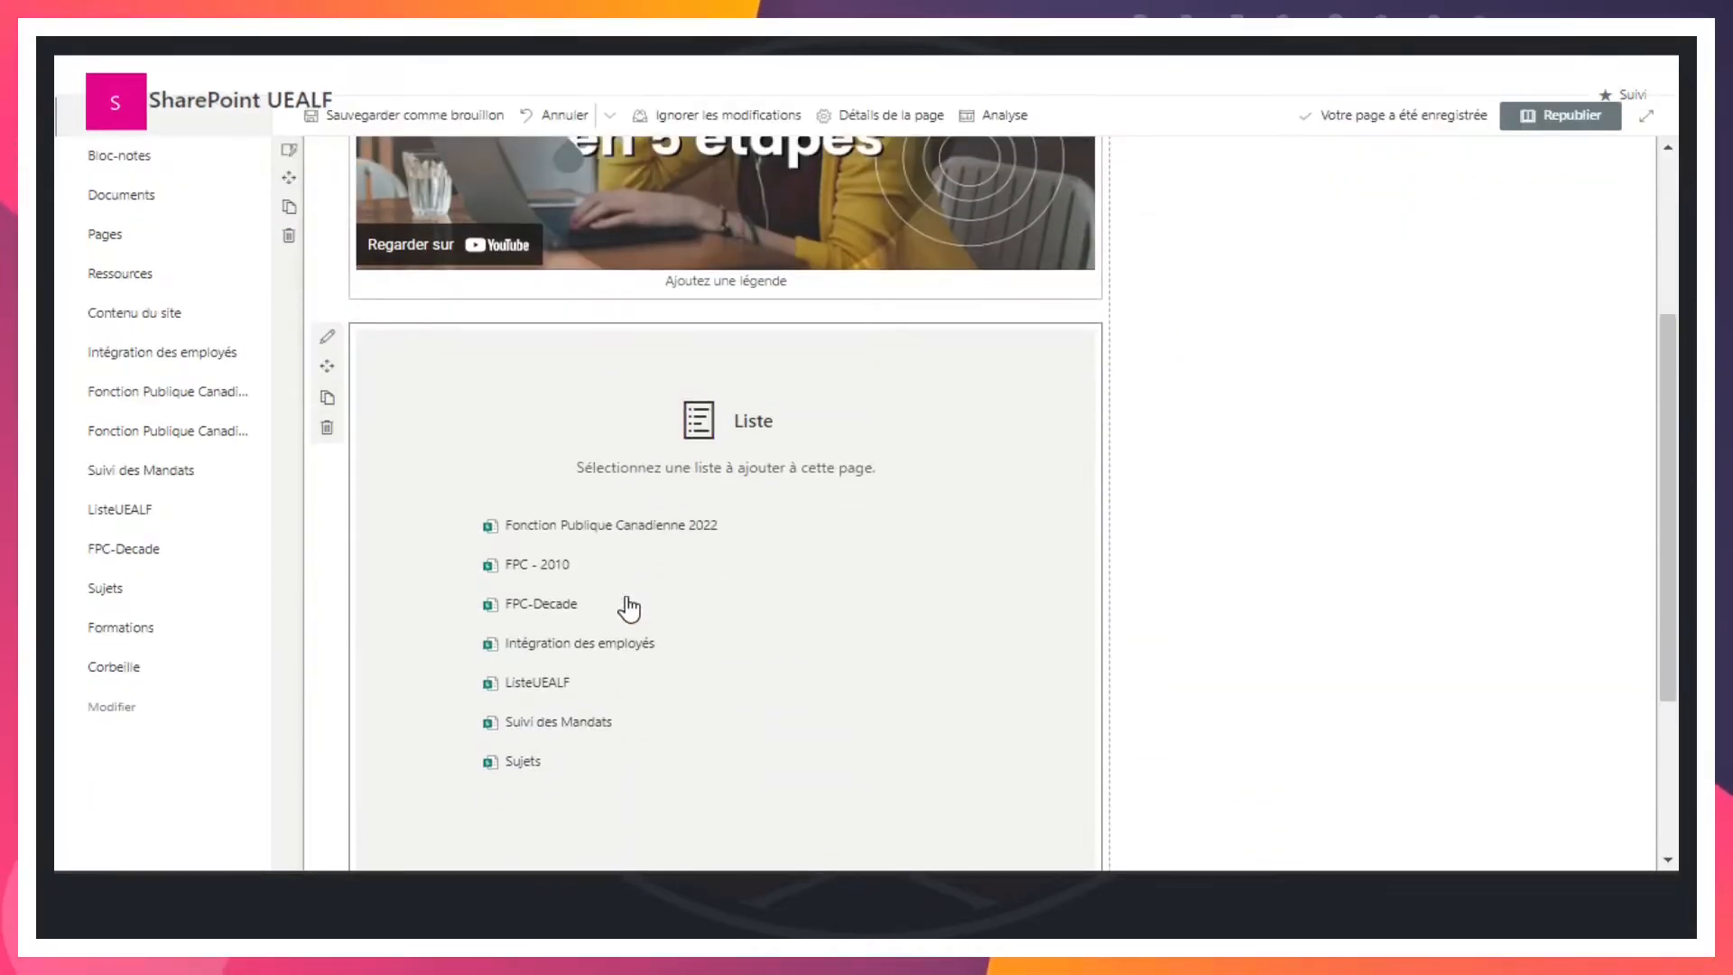
click(521, 761)
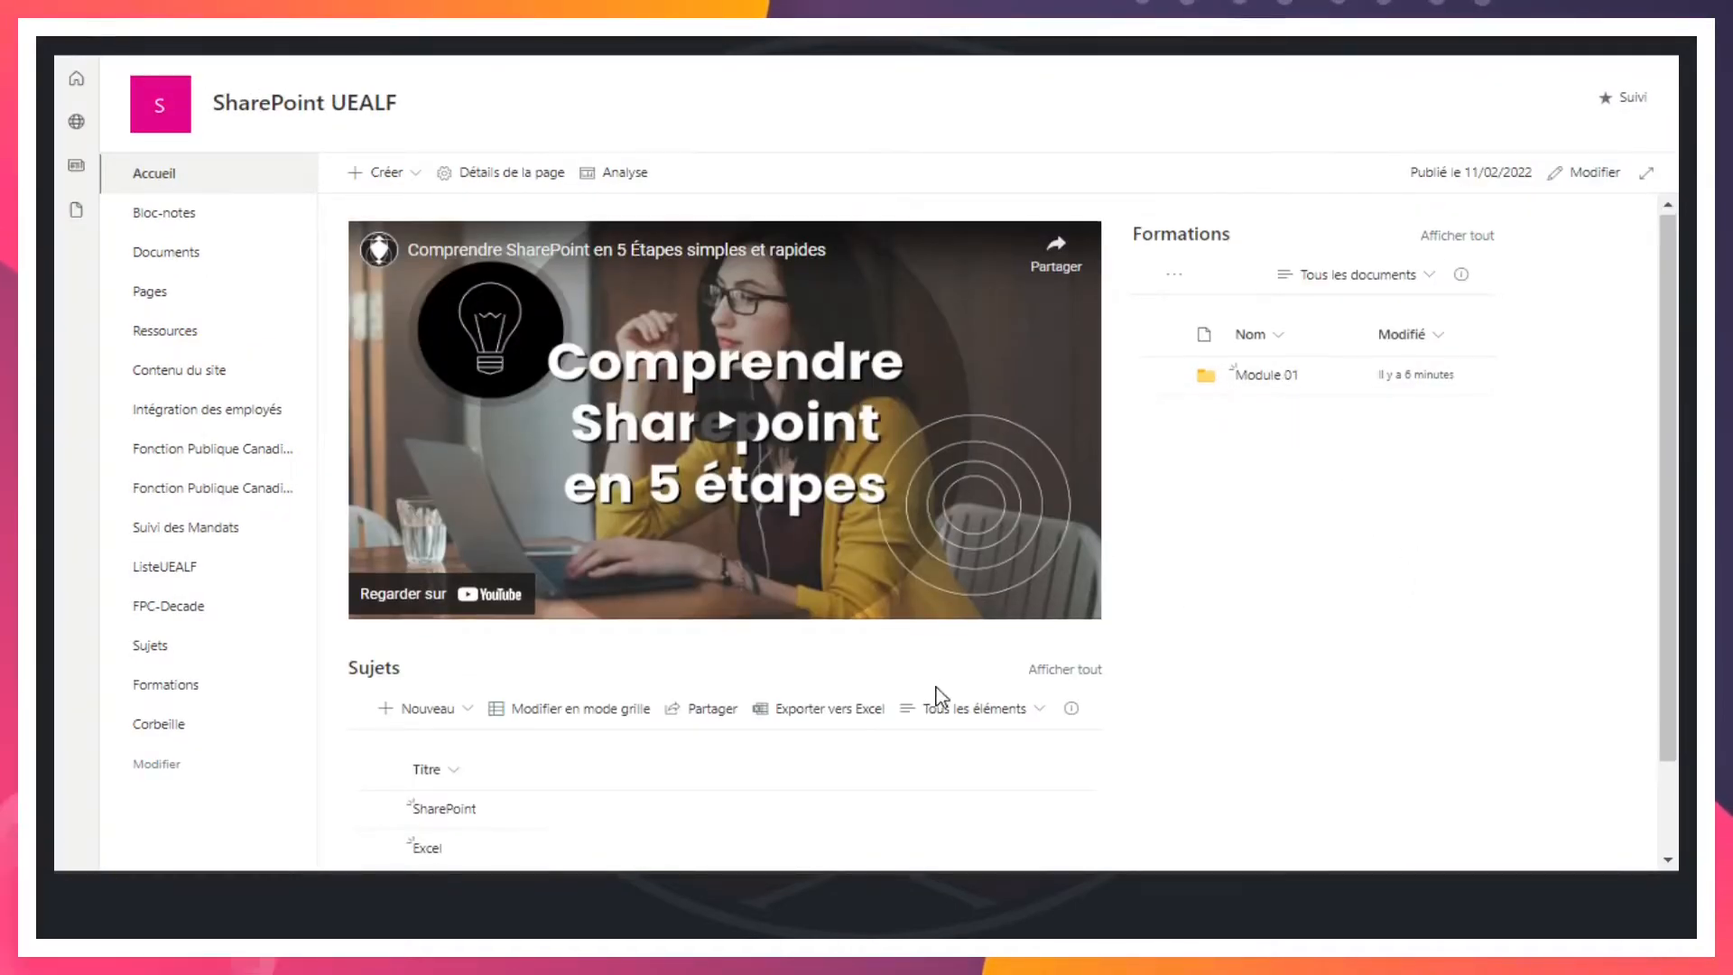
scroll(777, 709, down, 1)
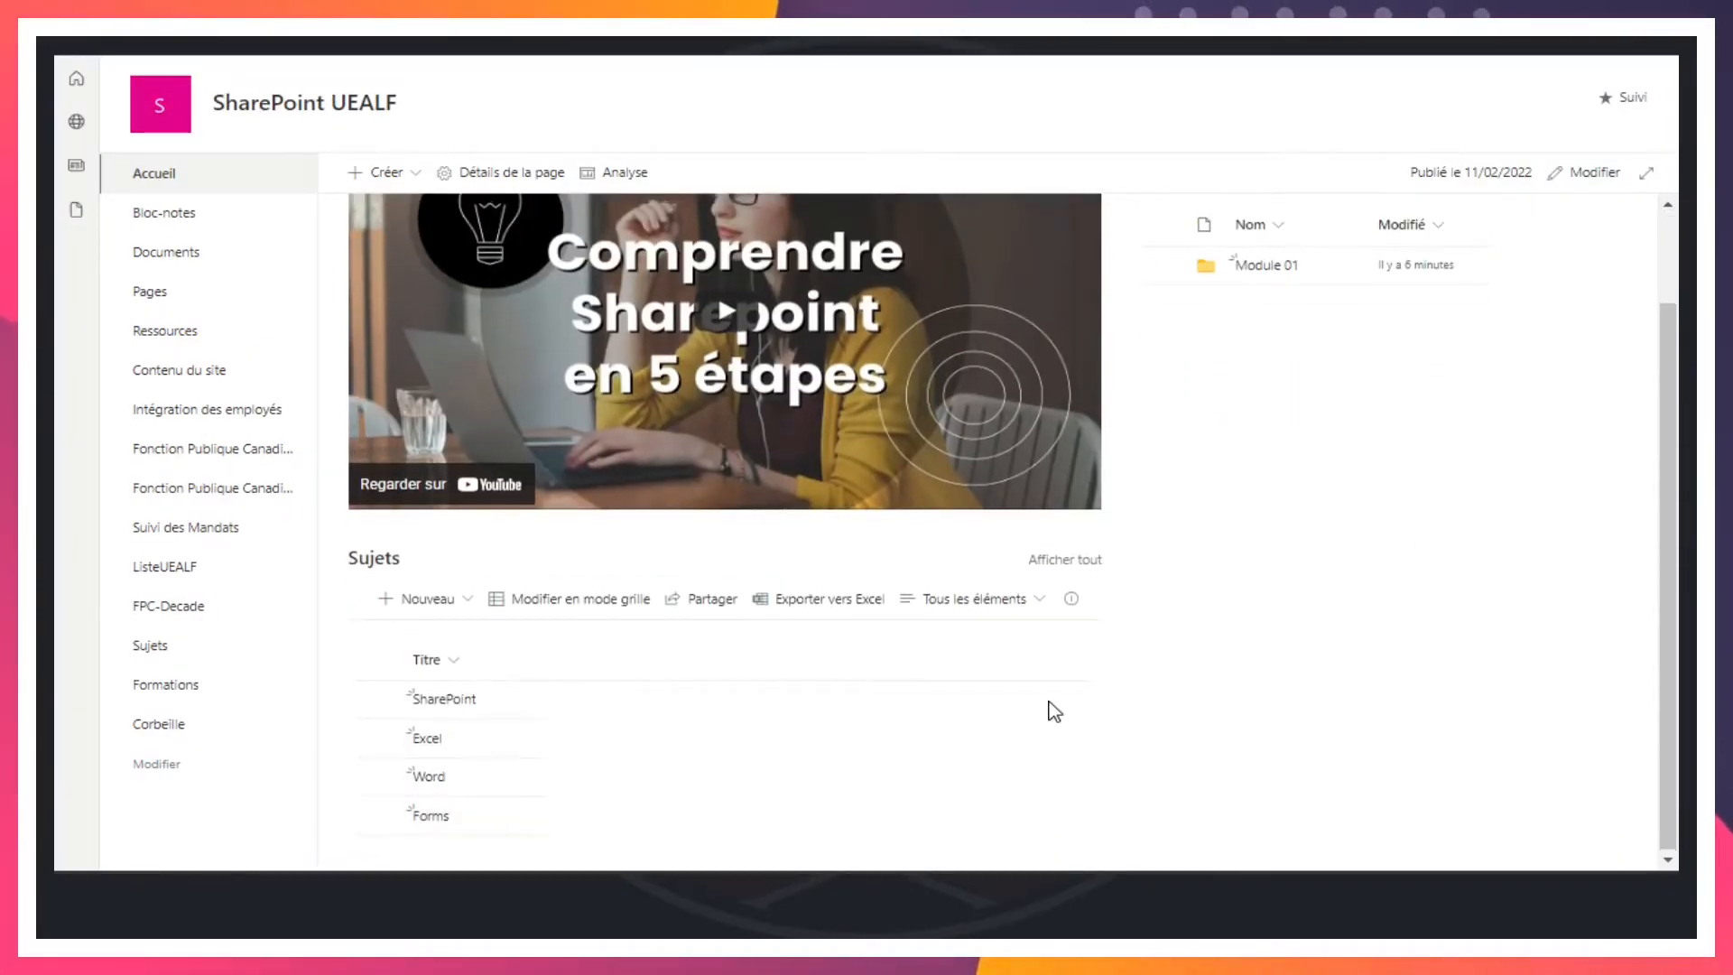
scroll(1128, 542, up, 1)
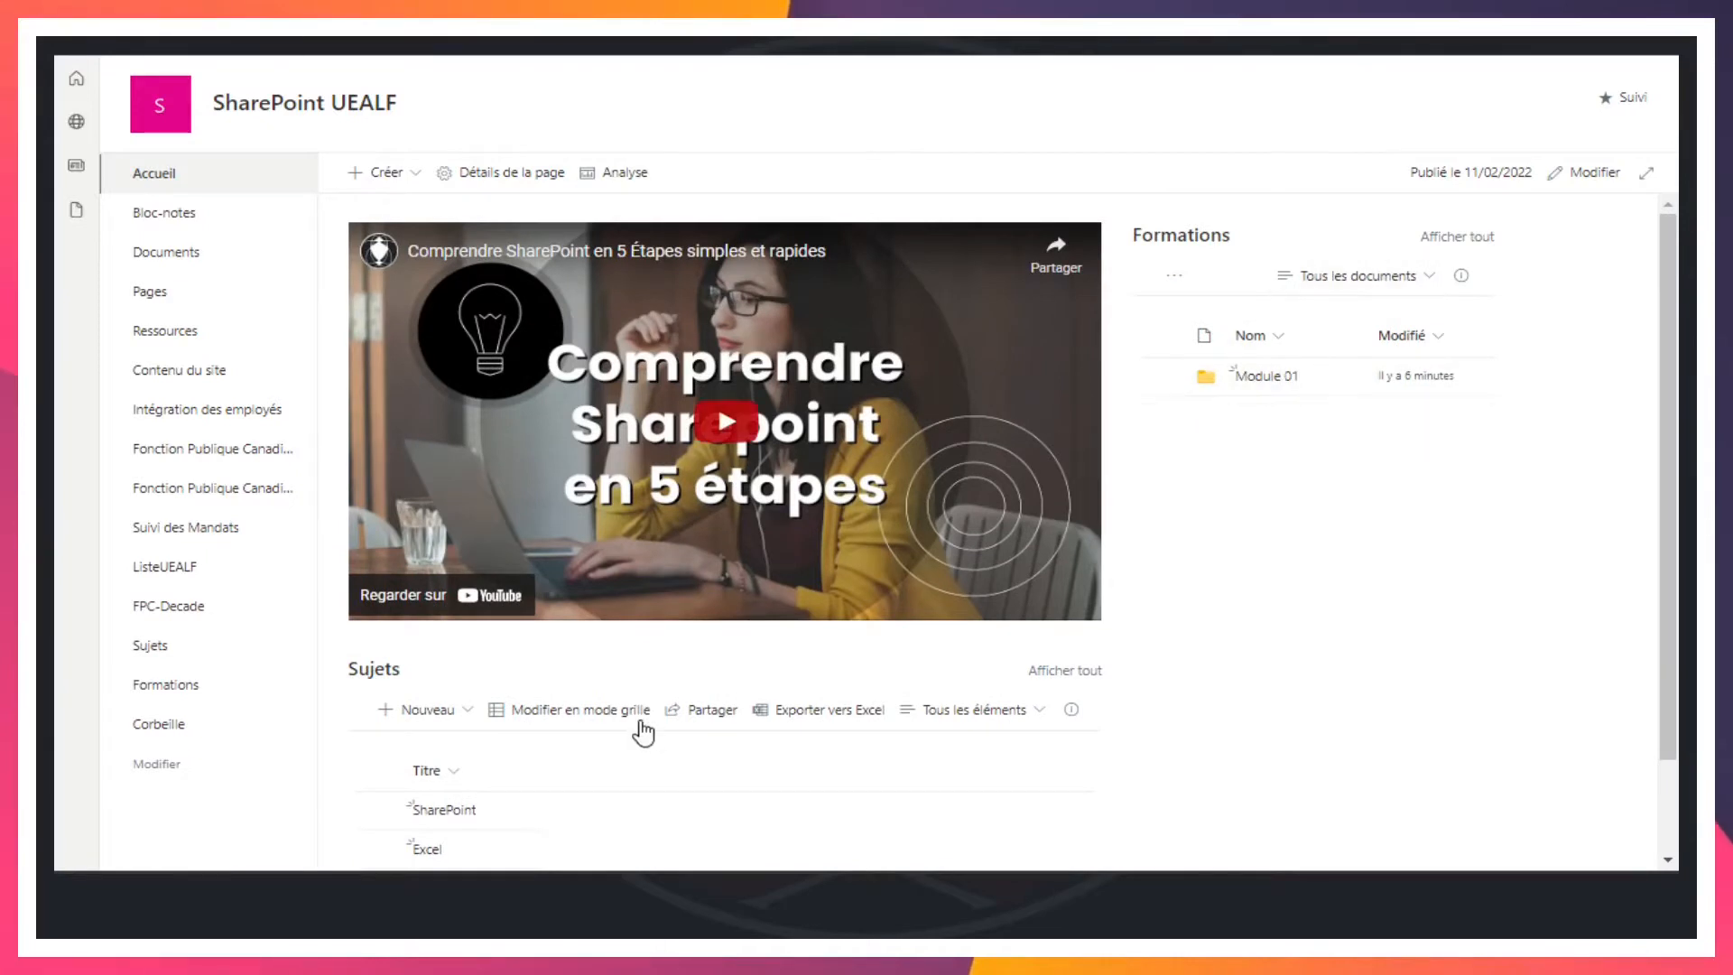
scroll(587, 734, down, 1)
scroll(1064, 592, up, 1)
Step: Set the Formations library's Tous les documents view to show all items without folders
click(174, 691)
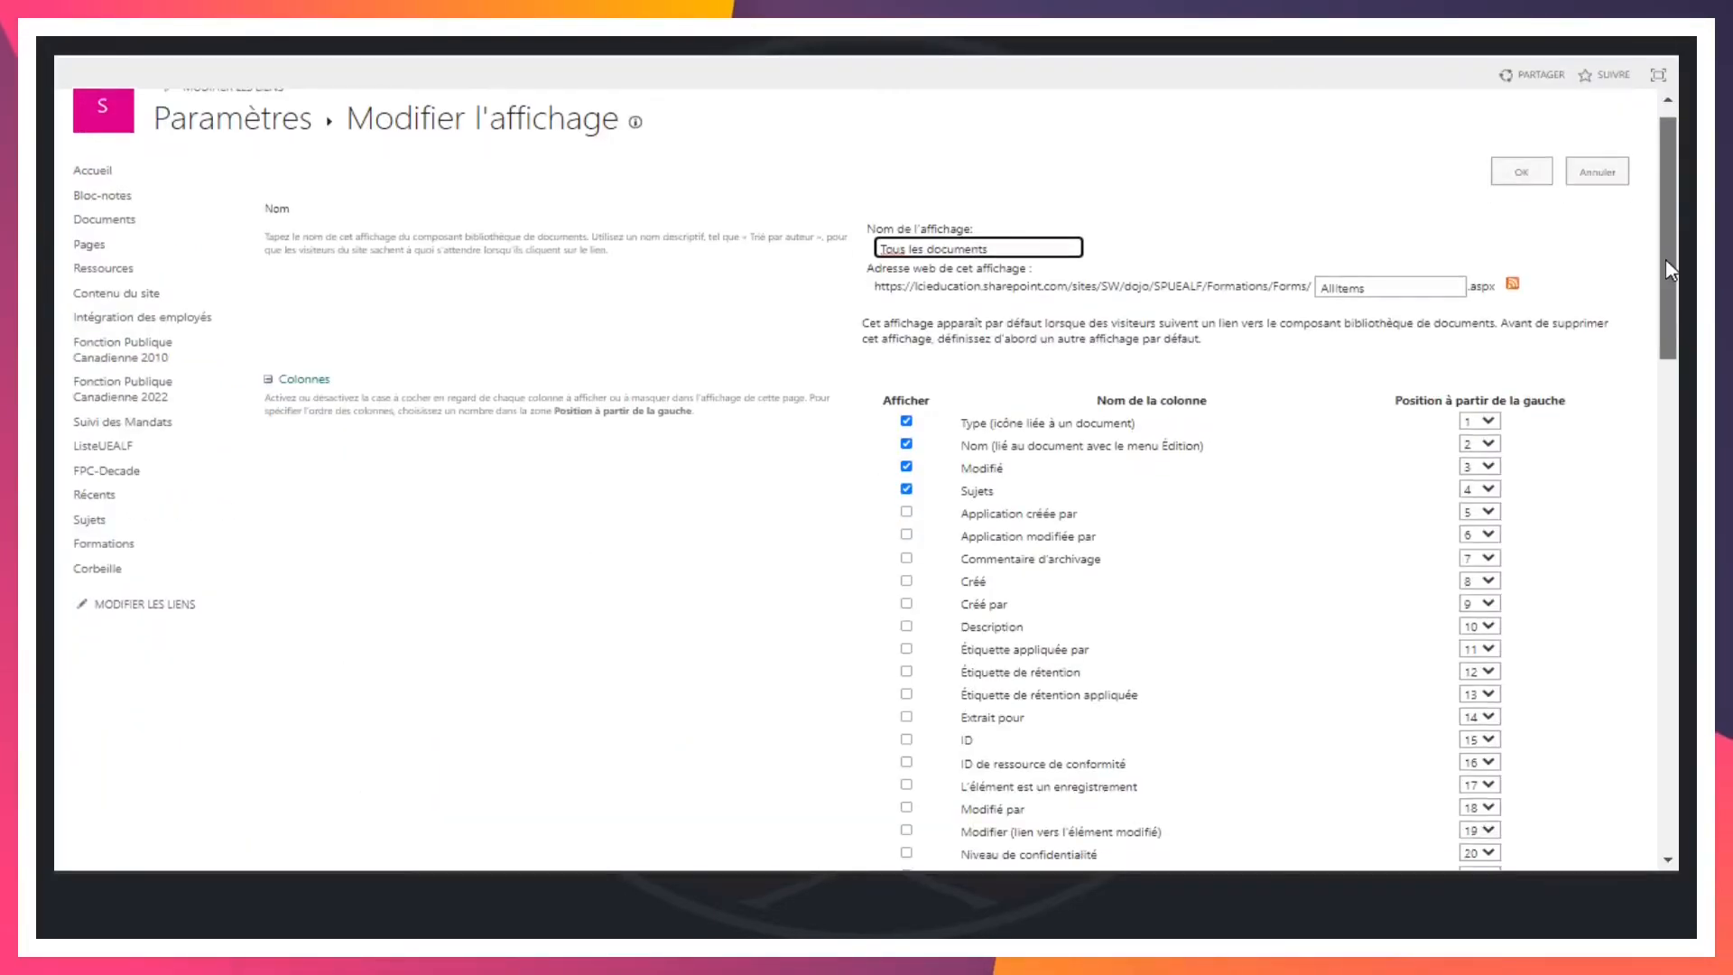
scroll(1625, 689, down, 15)
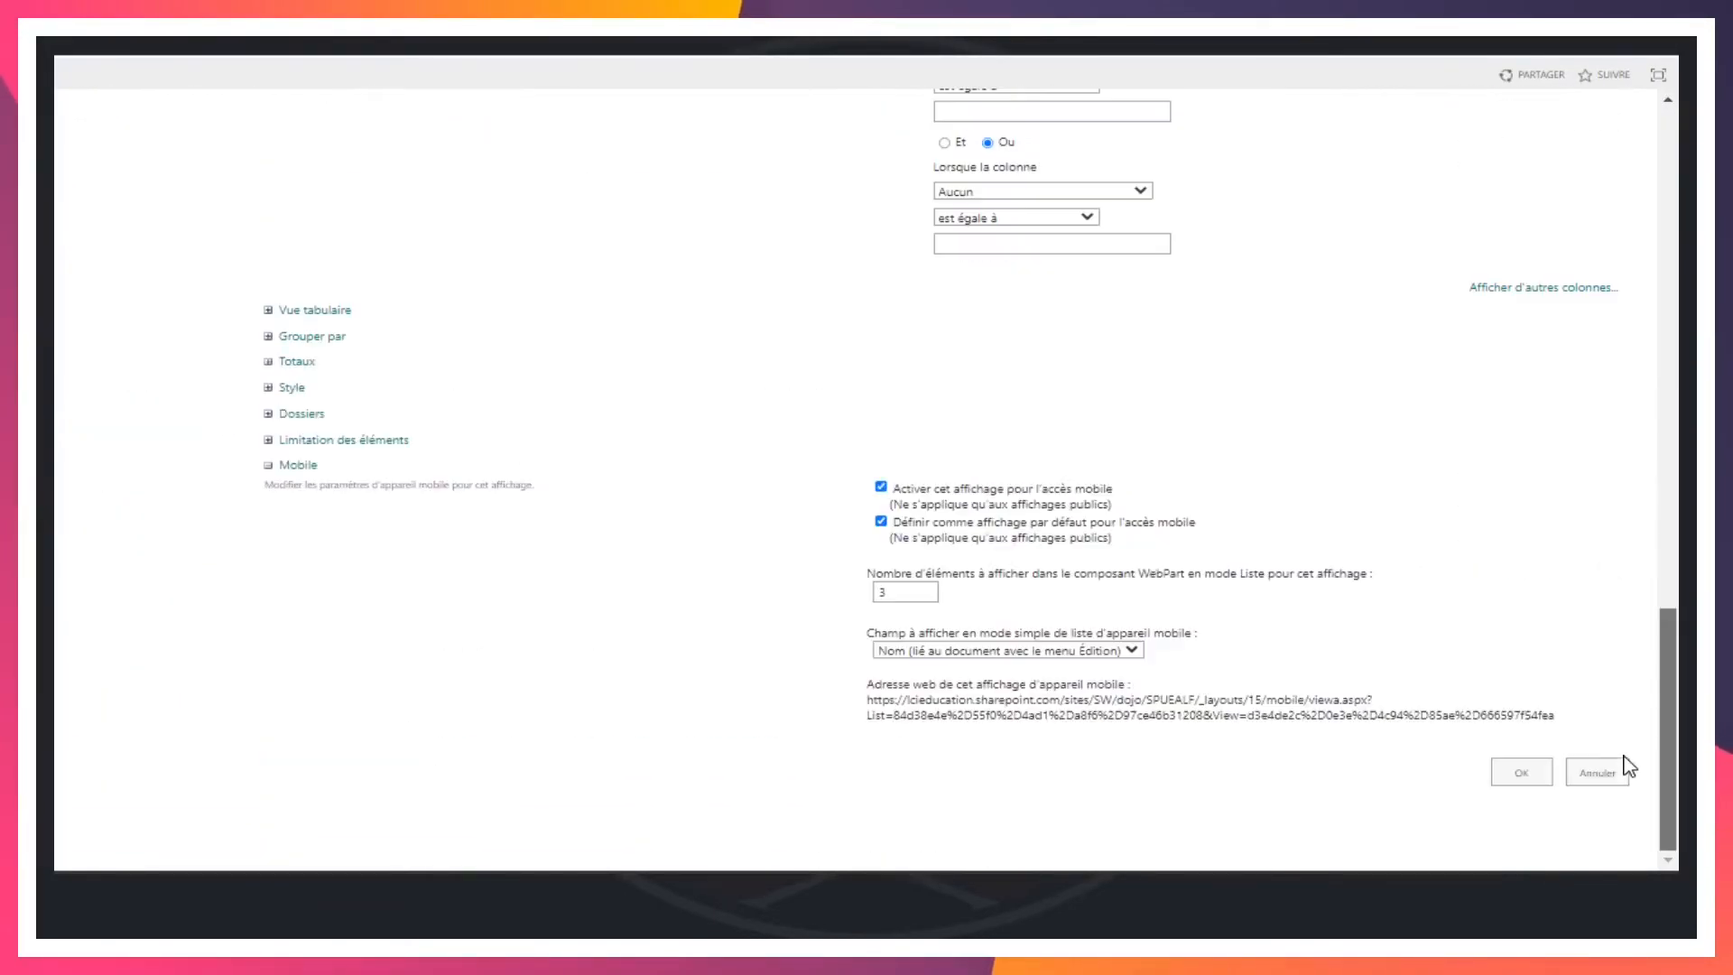
click(274, 417)
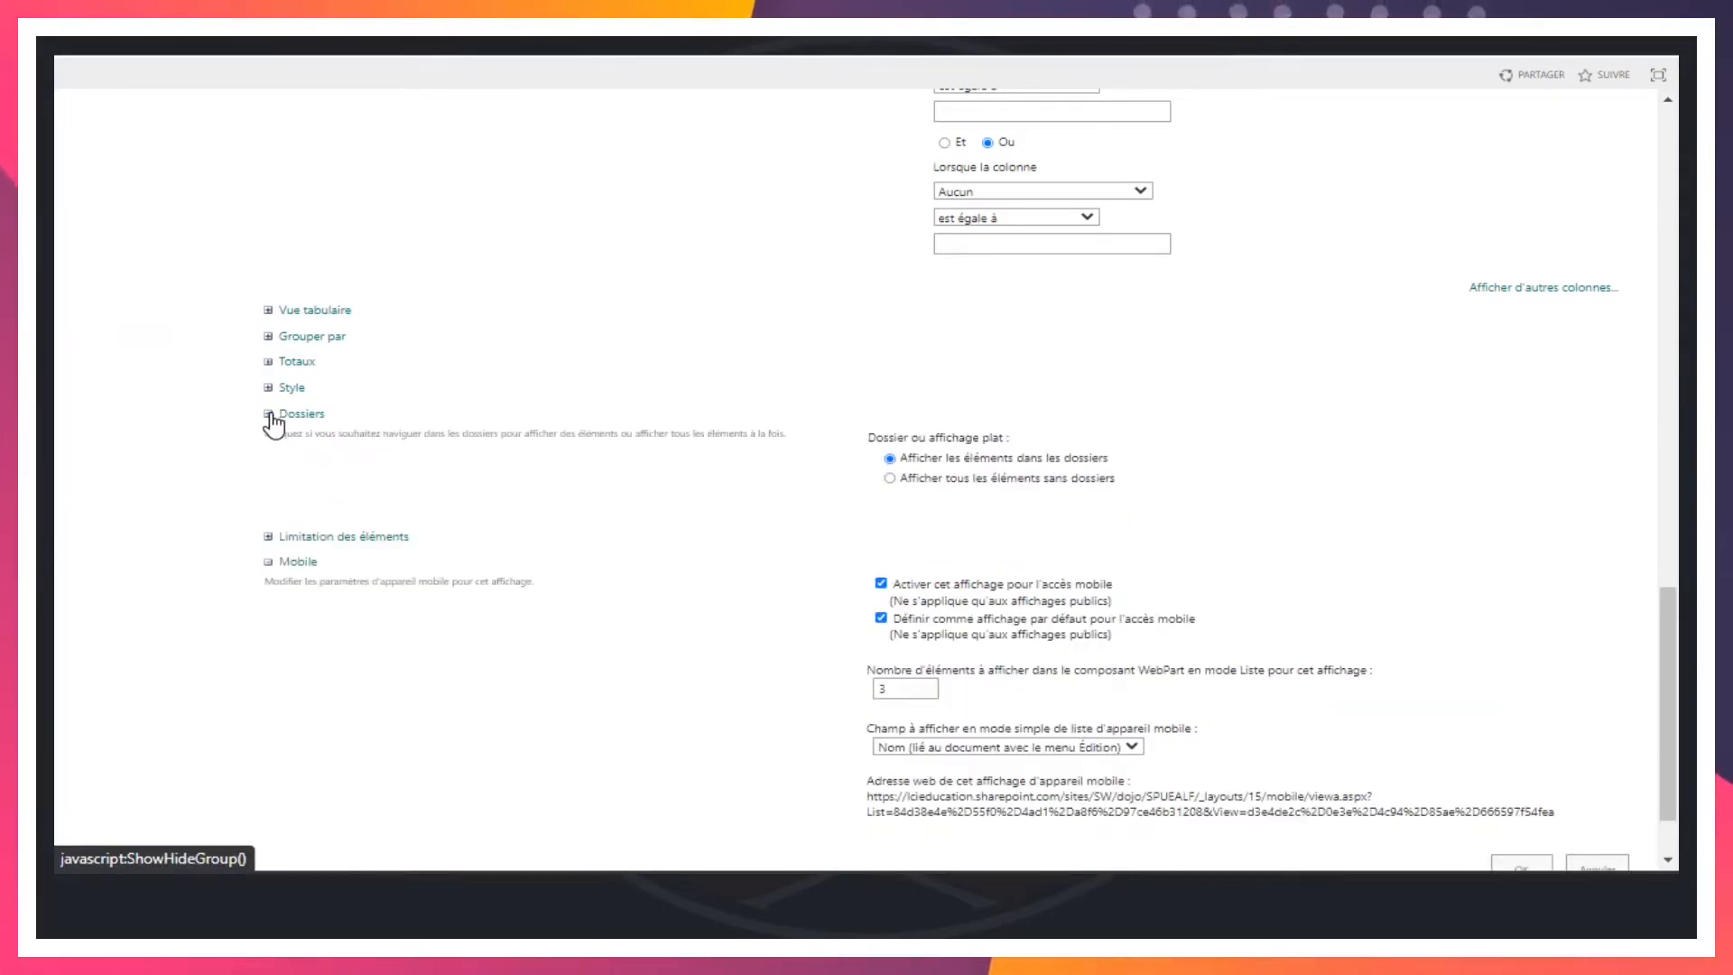
click(890, 478)
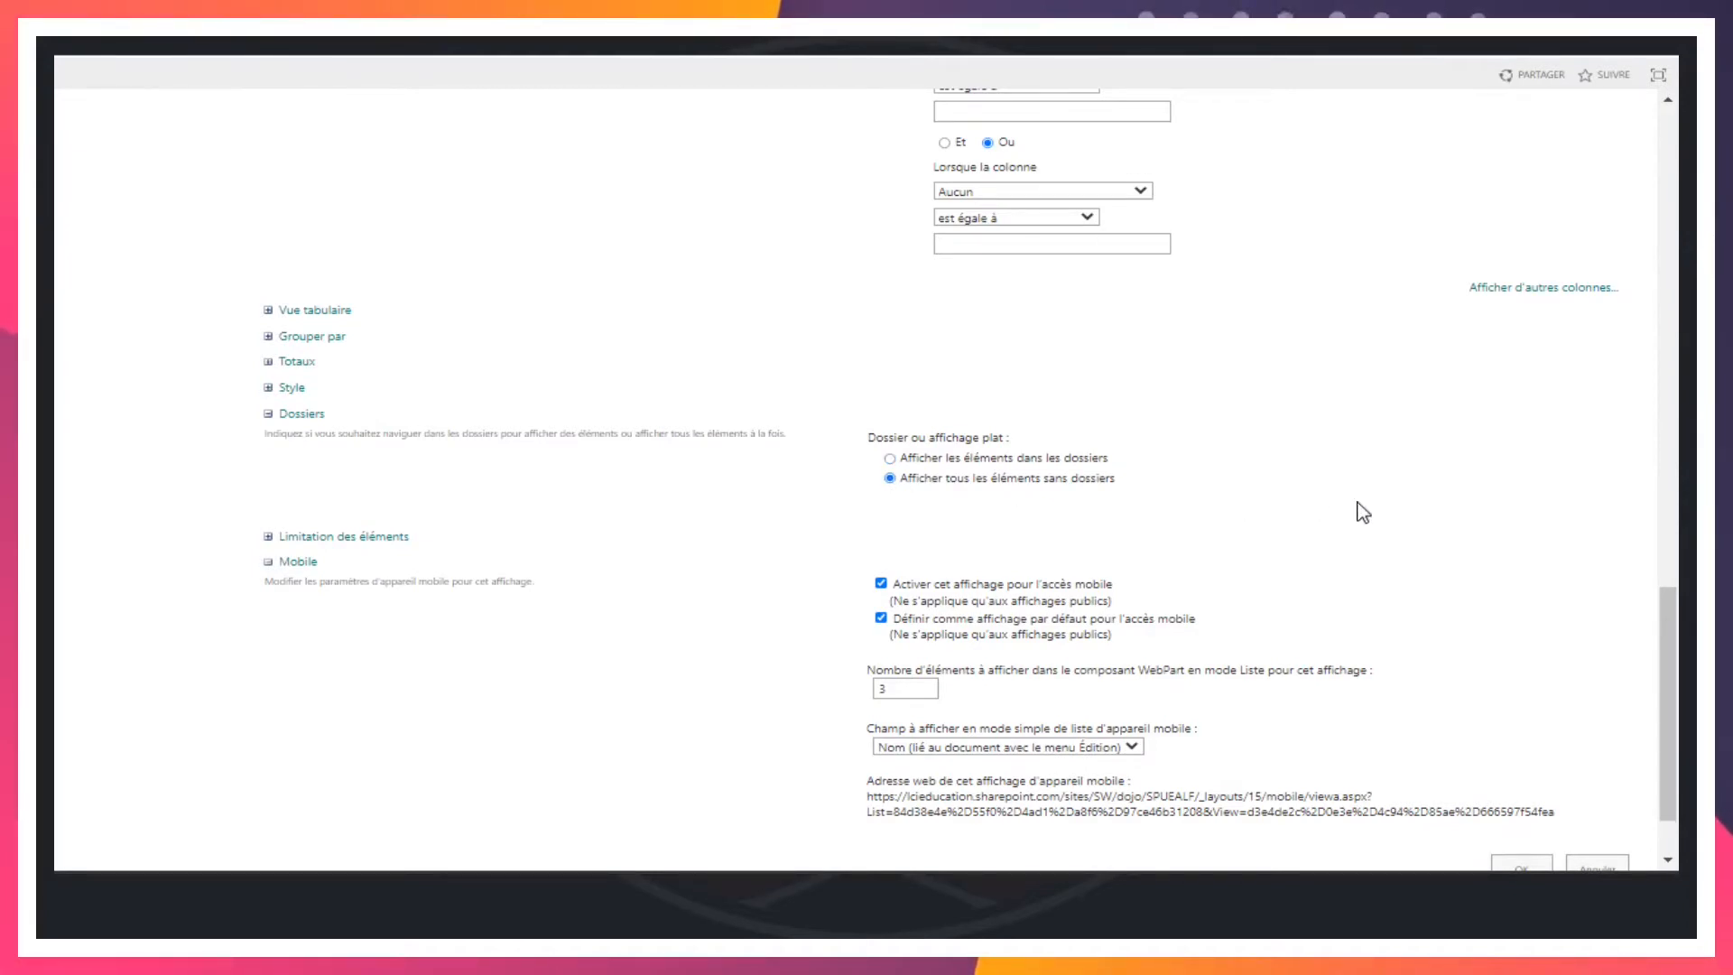
scroll(1362, 510, down, 1)
click(1521, 775)
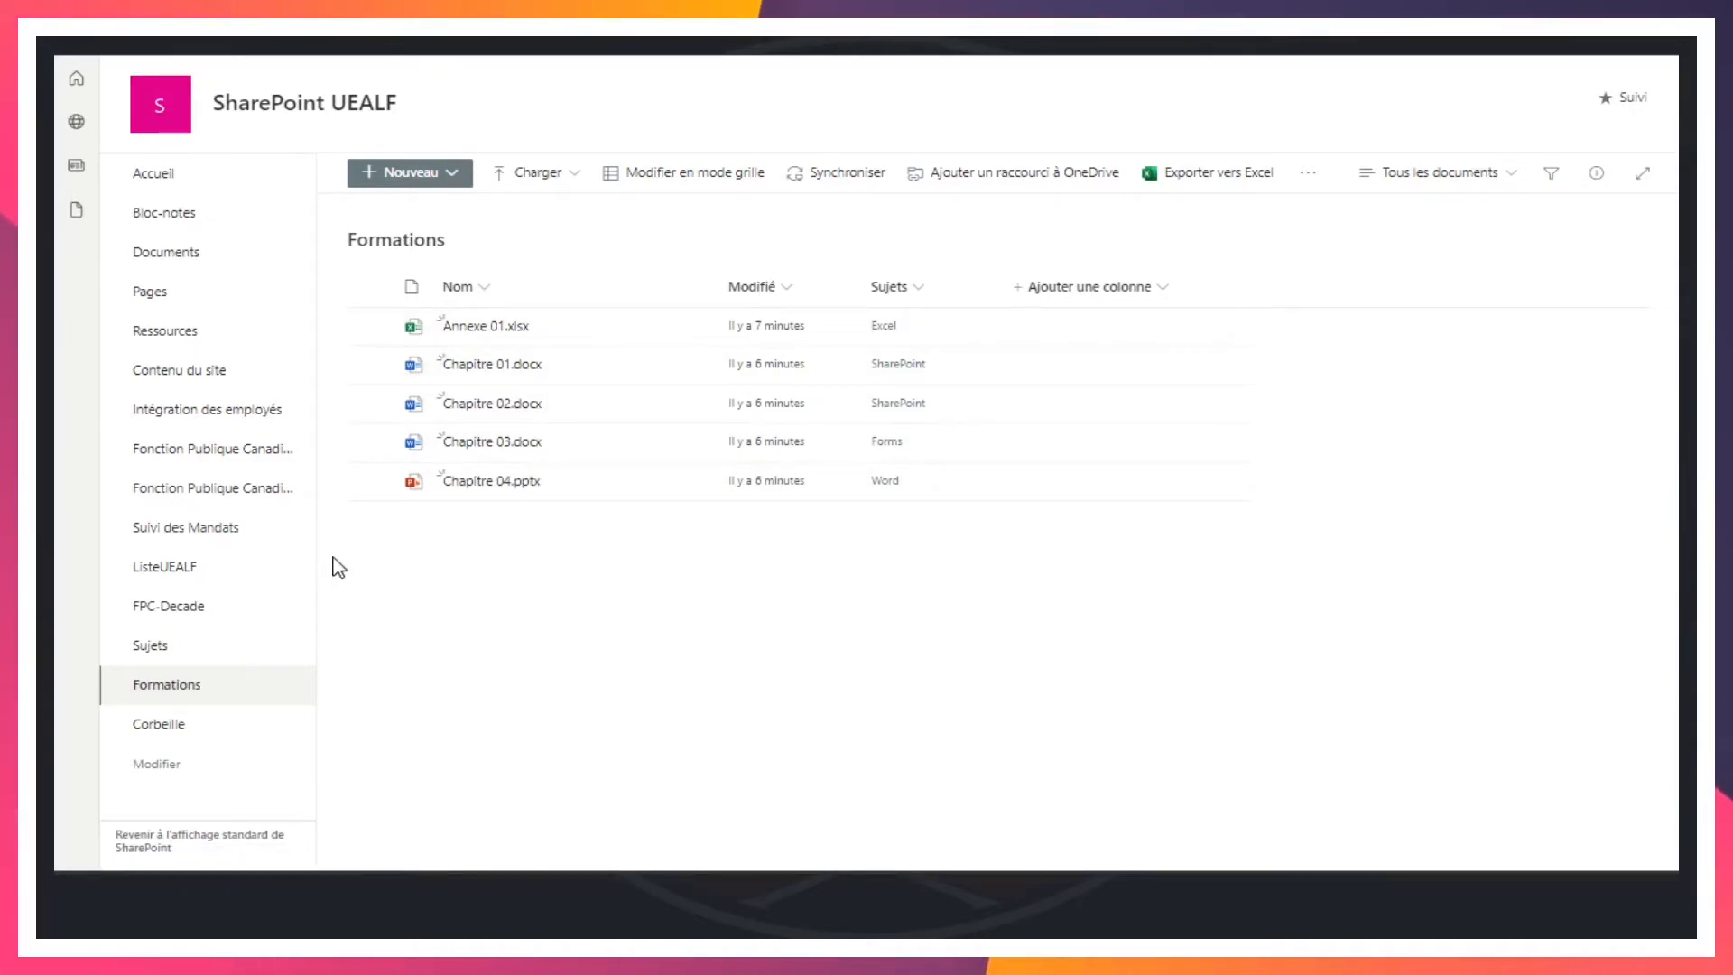
Step: Return to the Accueil page, edit it and turn on dynamic filtering for the Formations document library web part
click(147, 187)
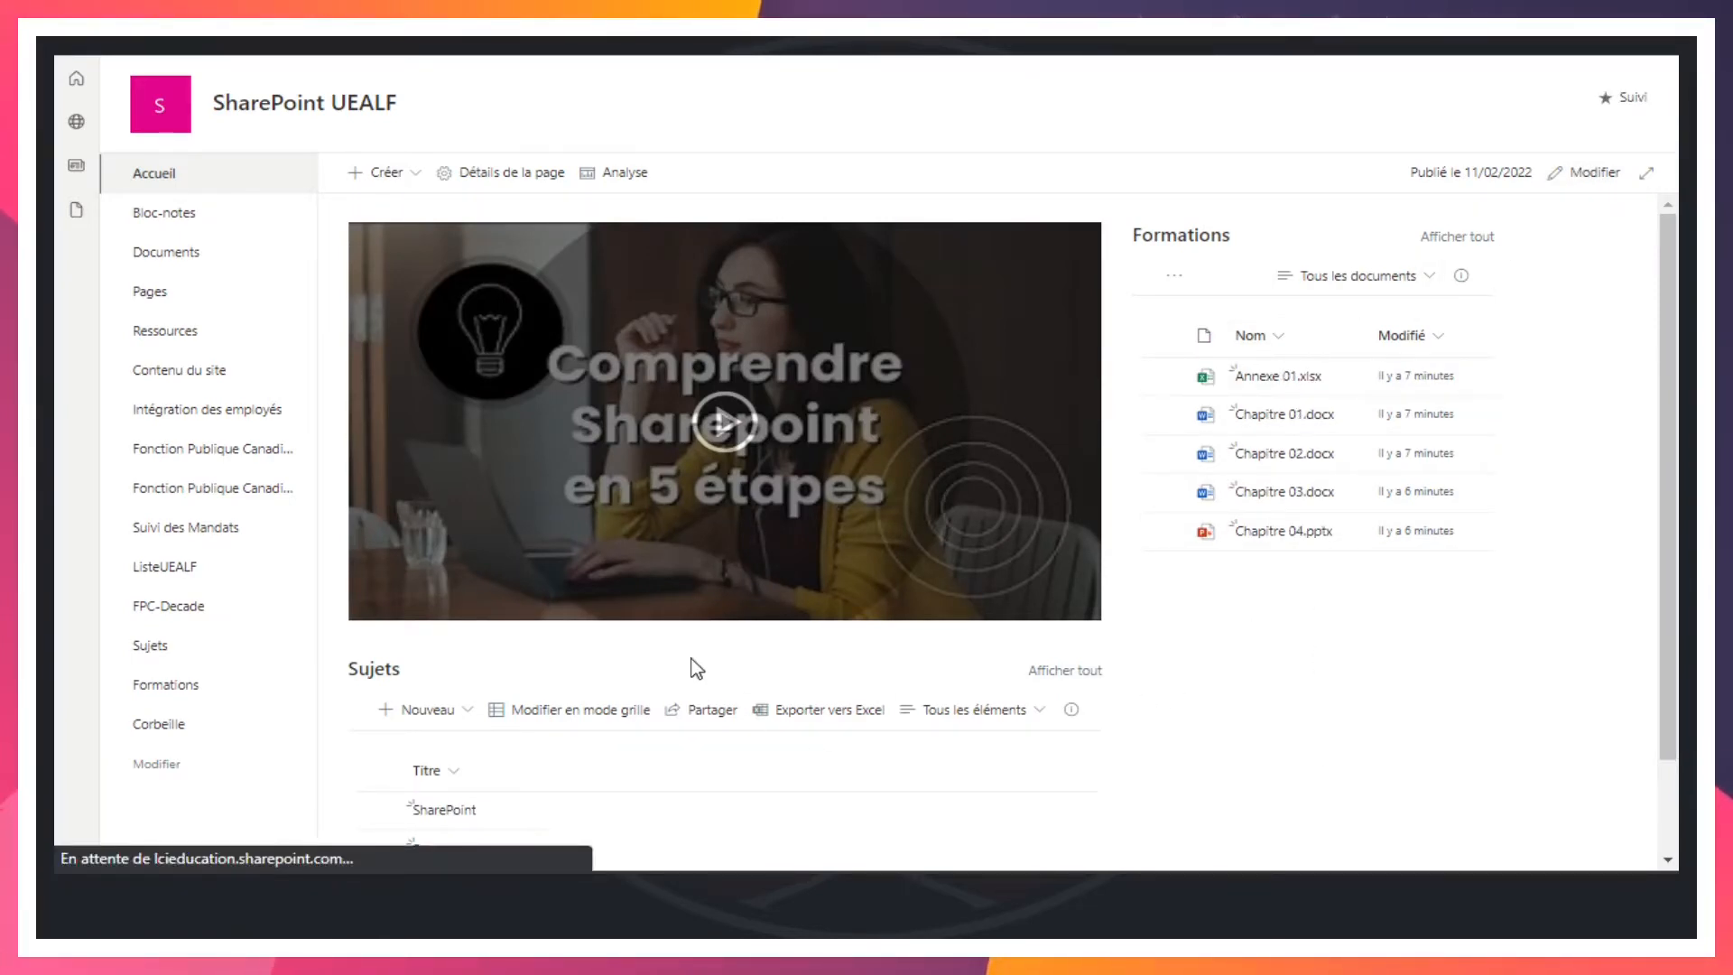
scroll(696, 668, down, 1)
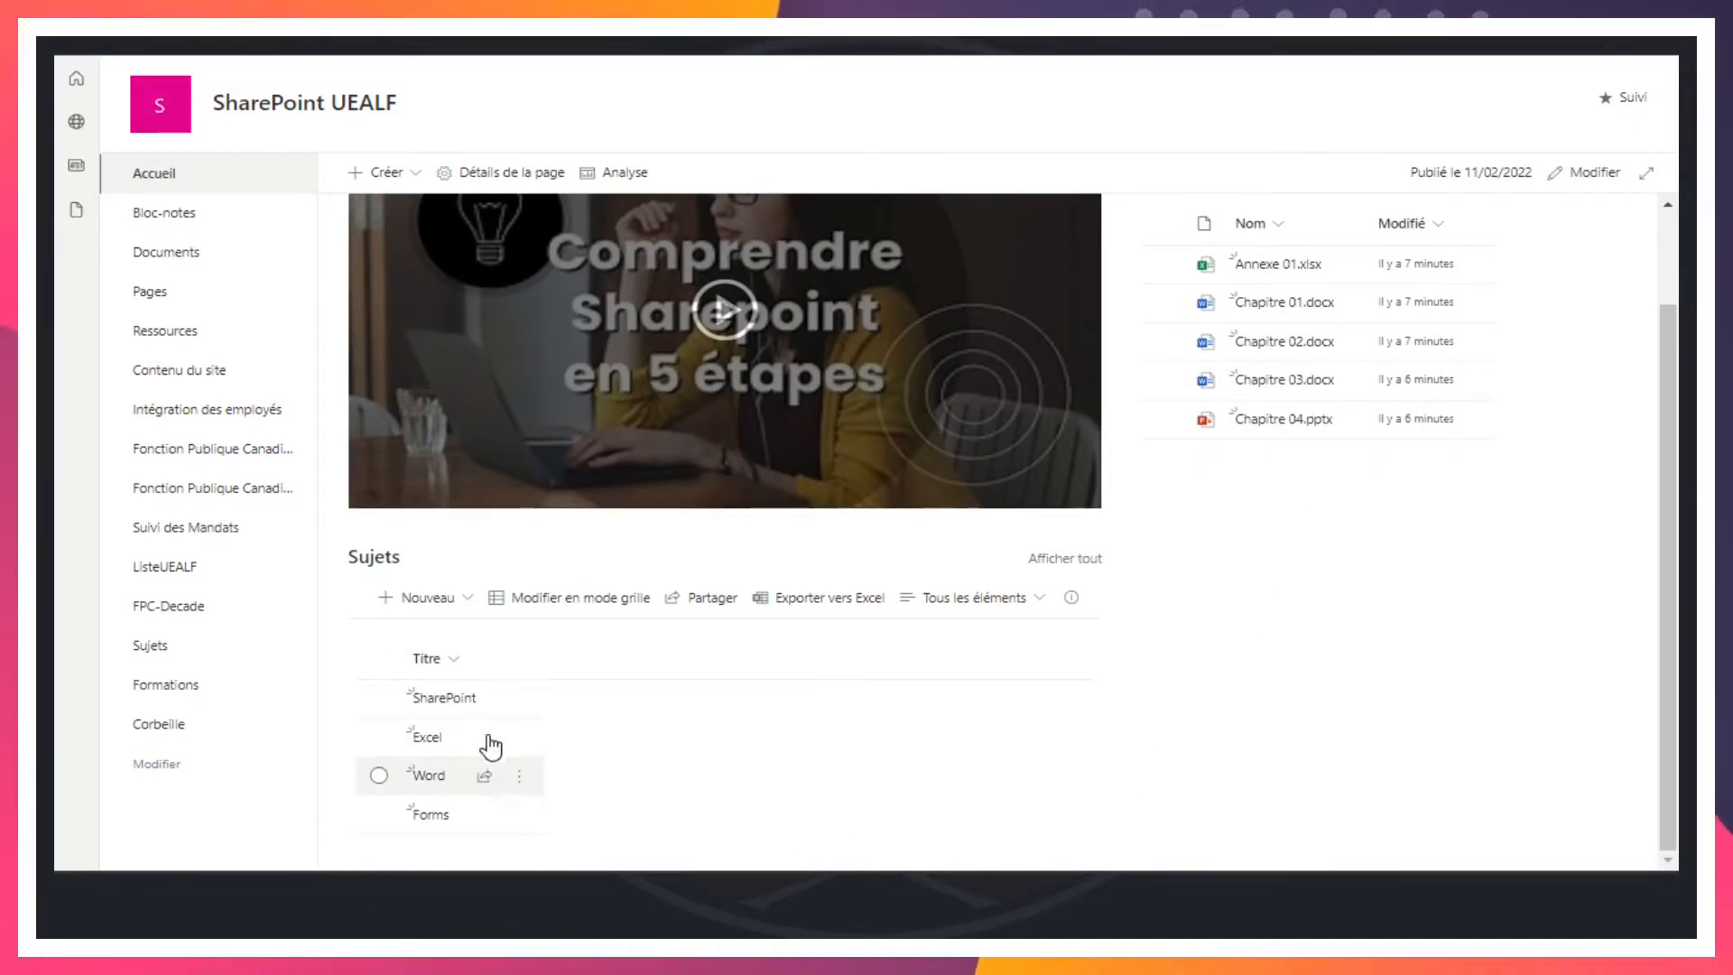
scroll(1316, 472, up, 1)
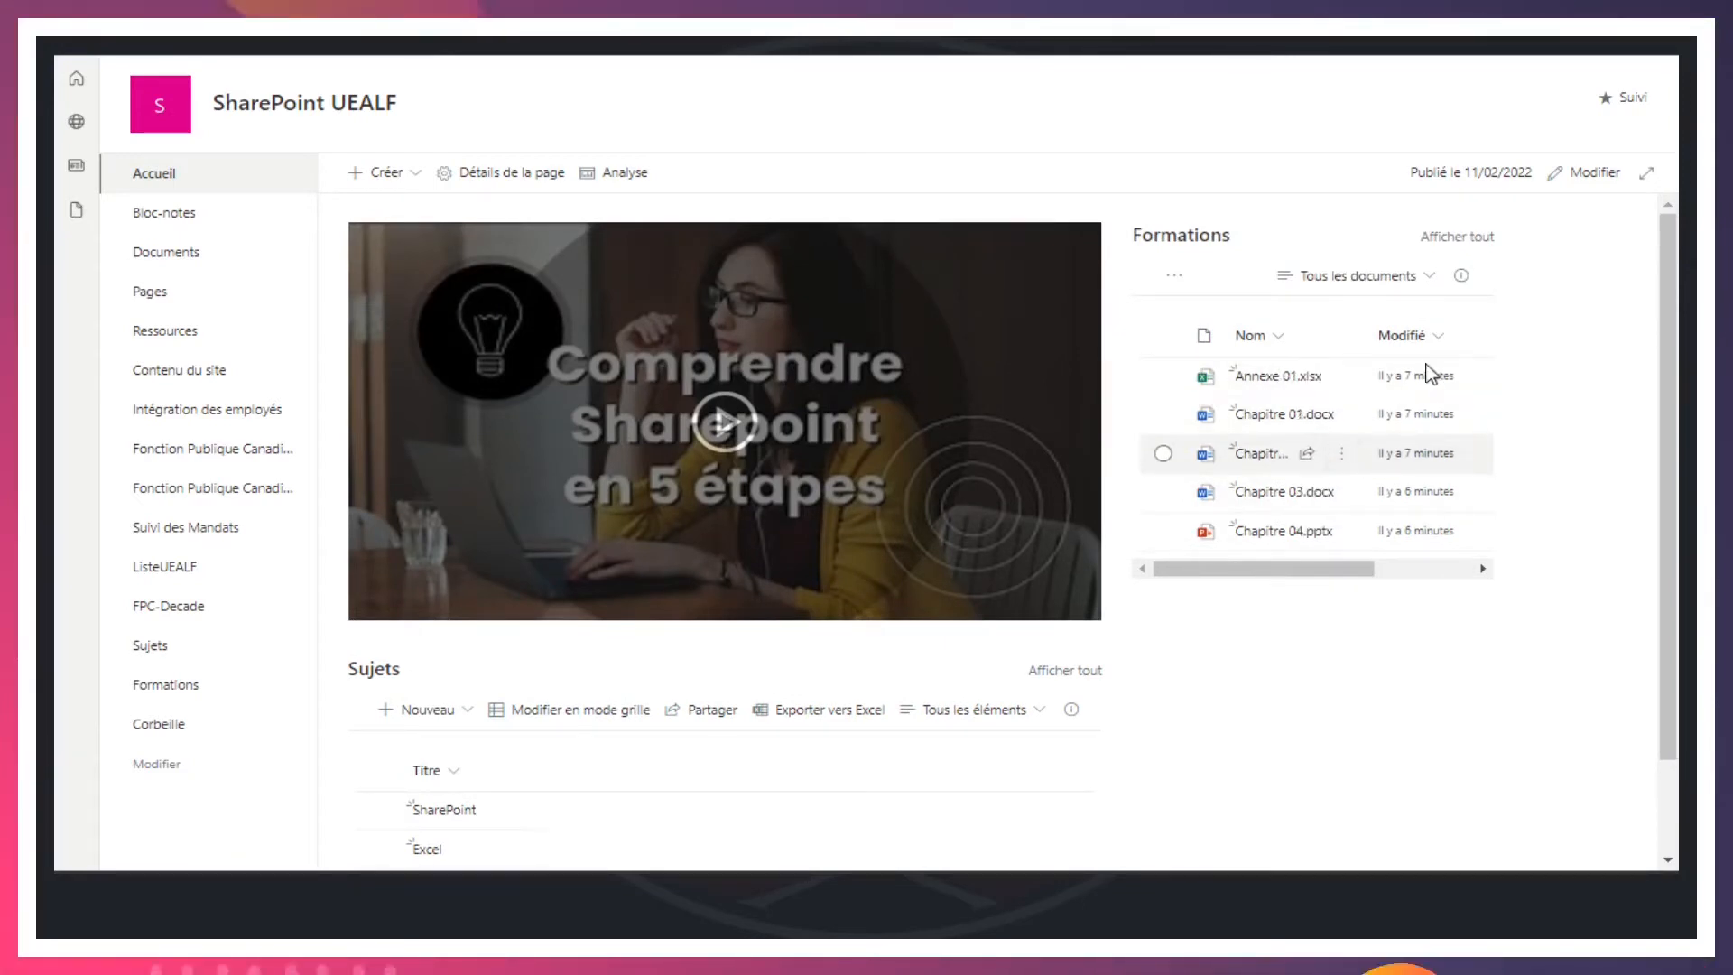
click(1585, 180)
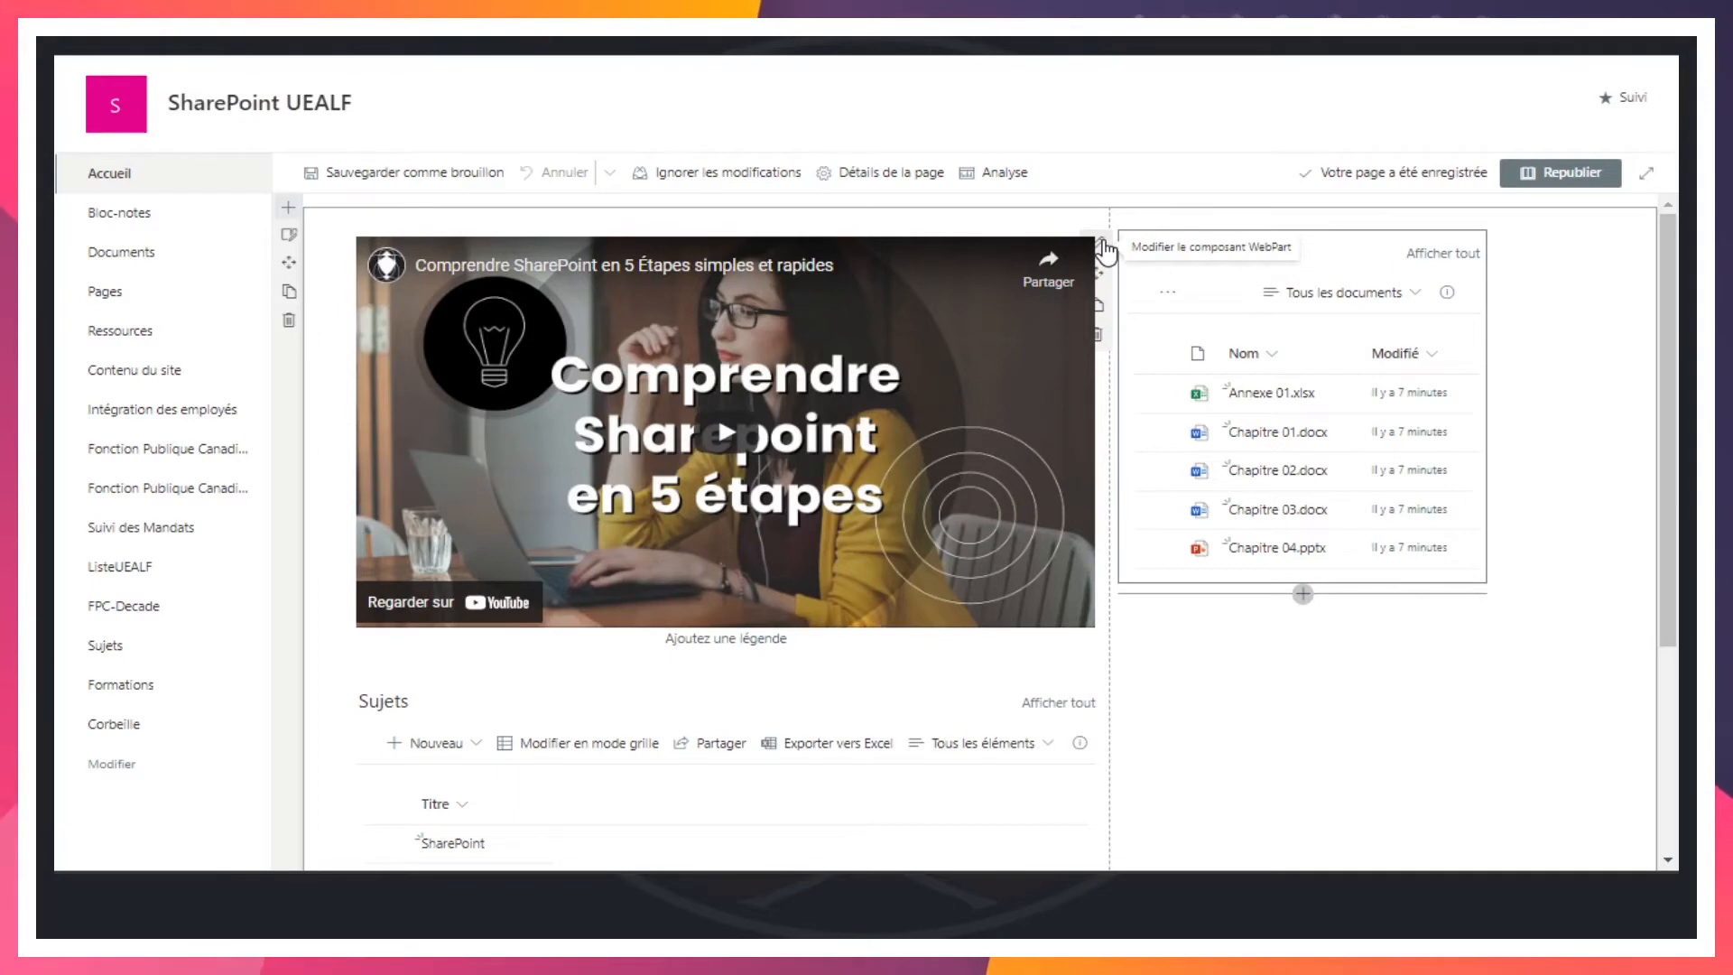
click(1101, 243)
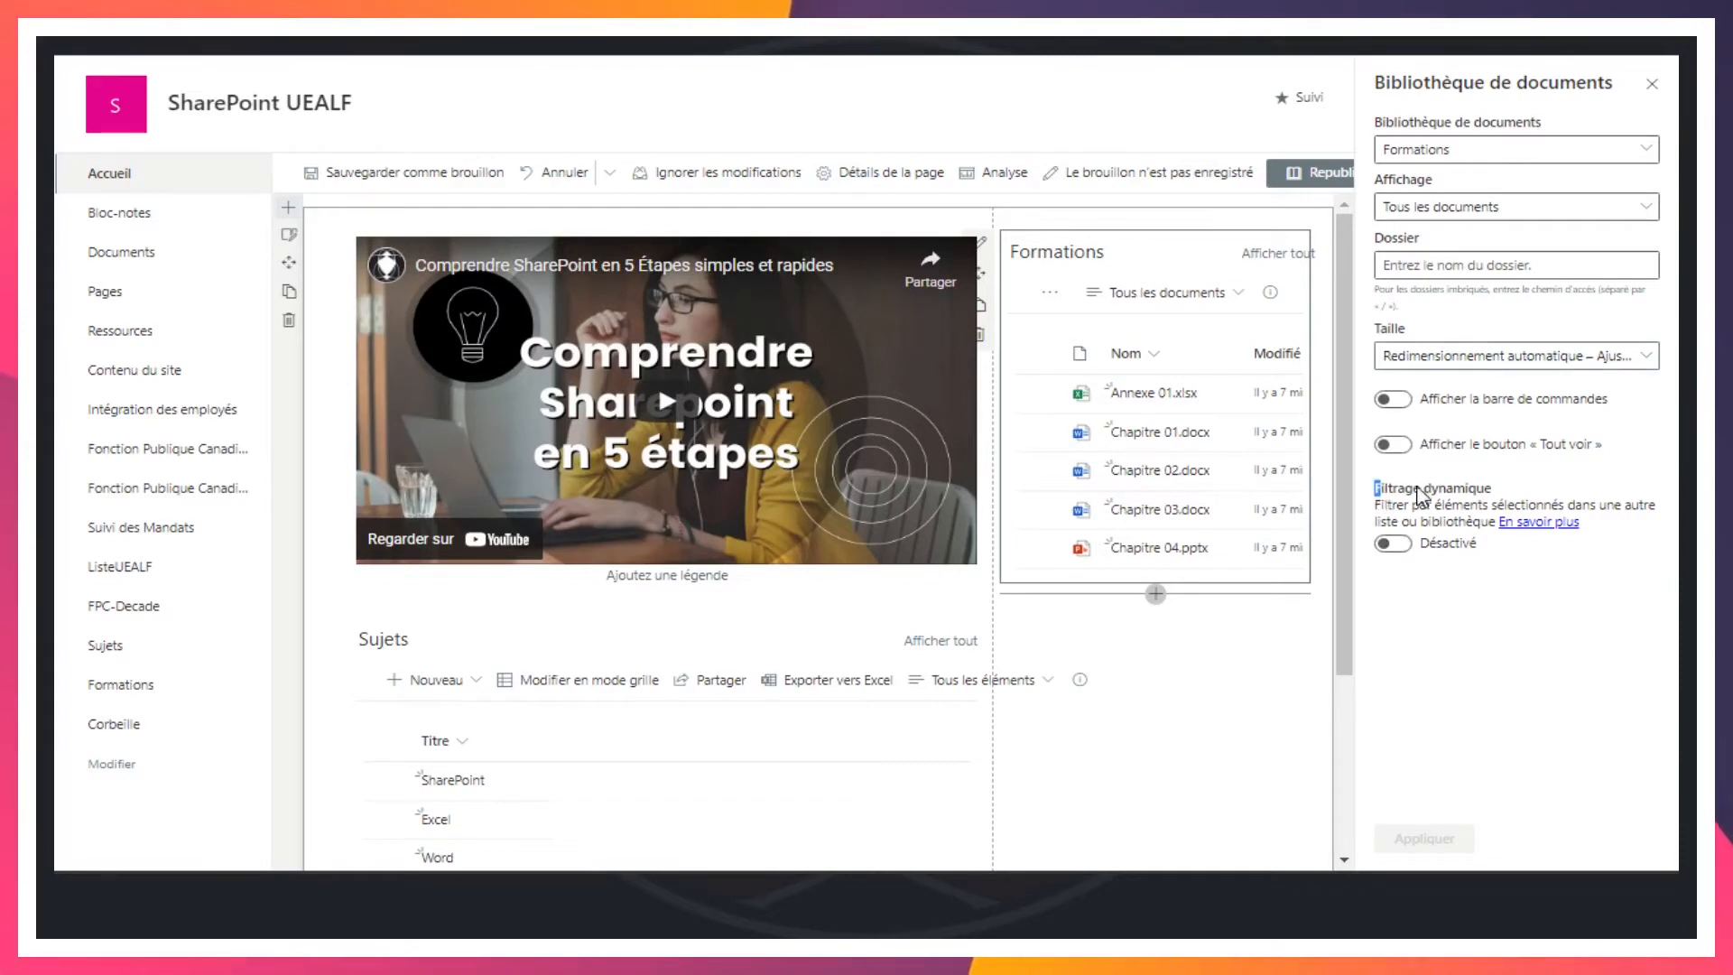
drag(1485, 494, 1503, 495)
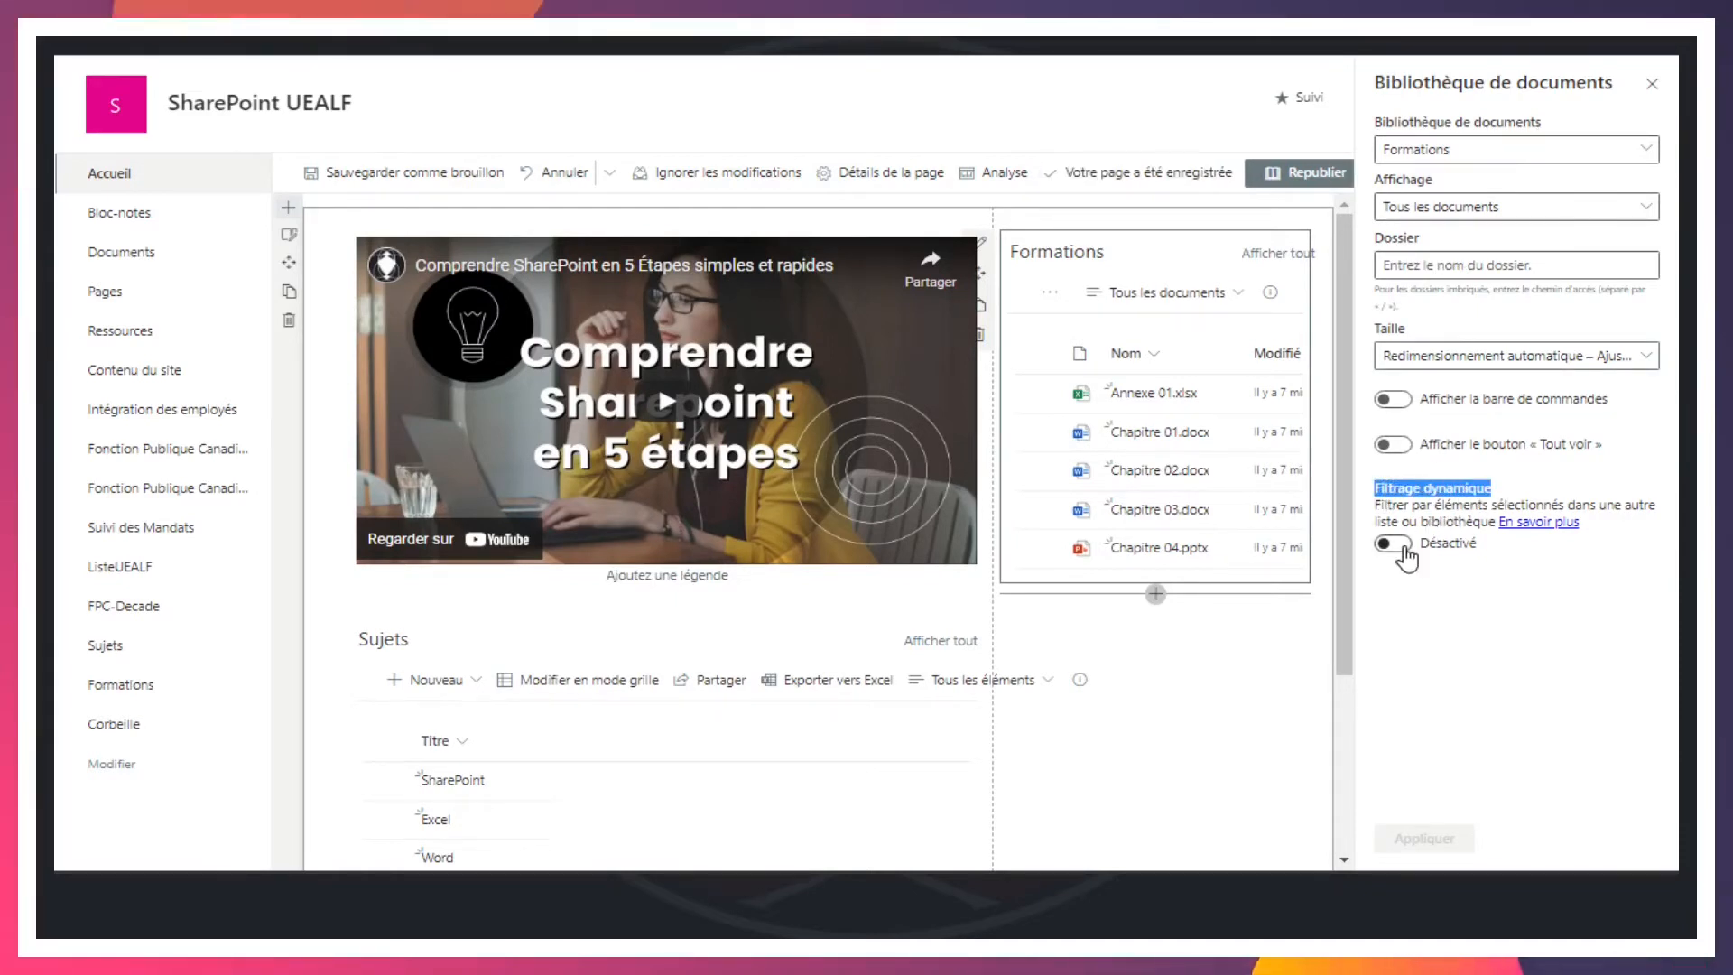
click(1395, 543)
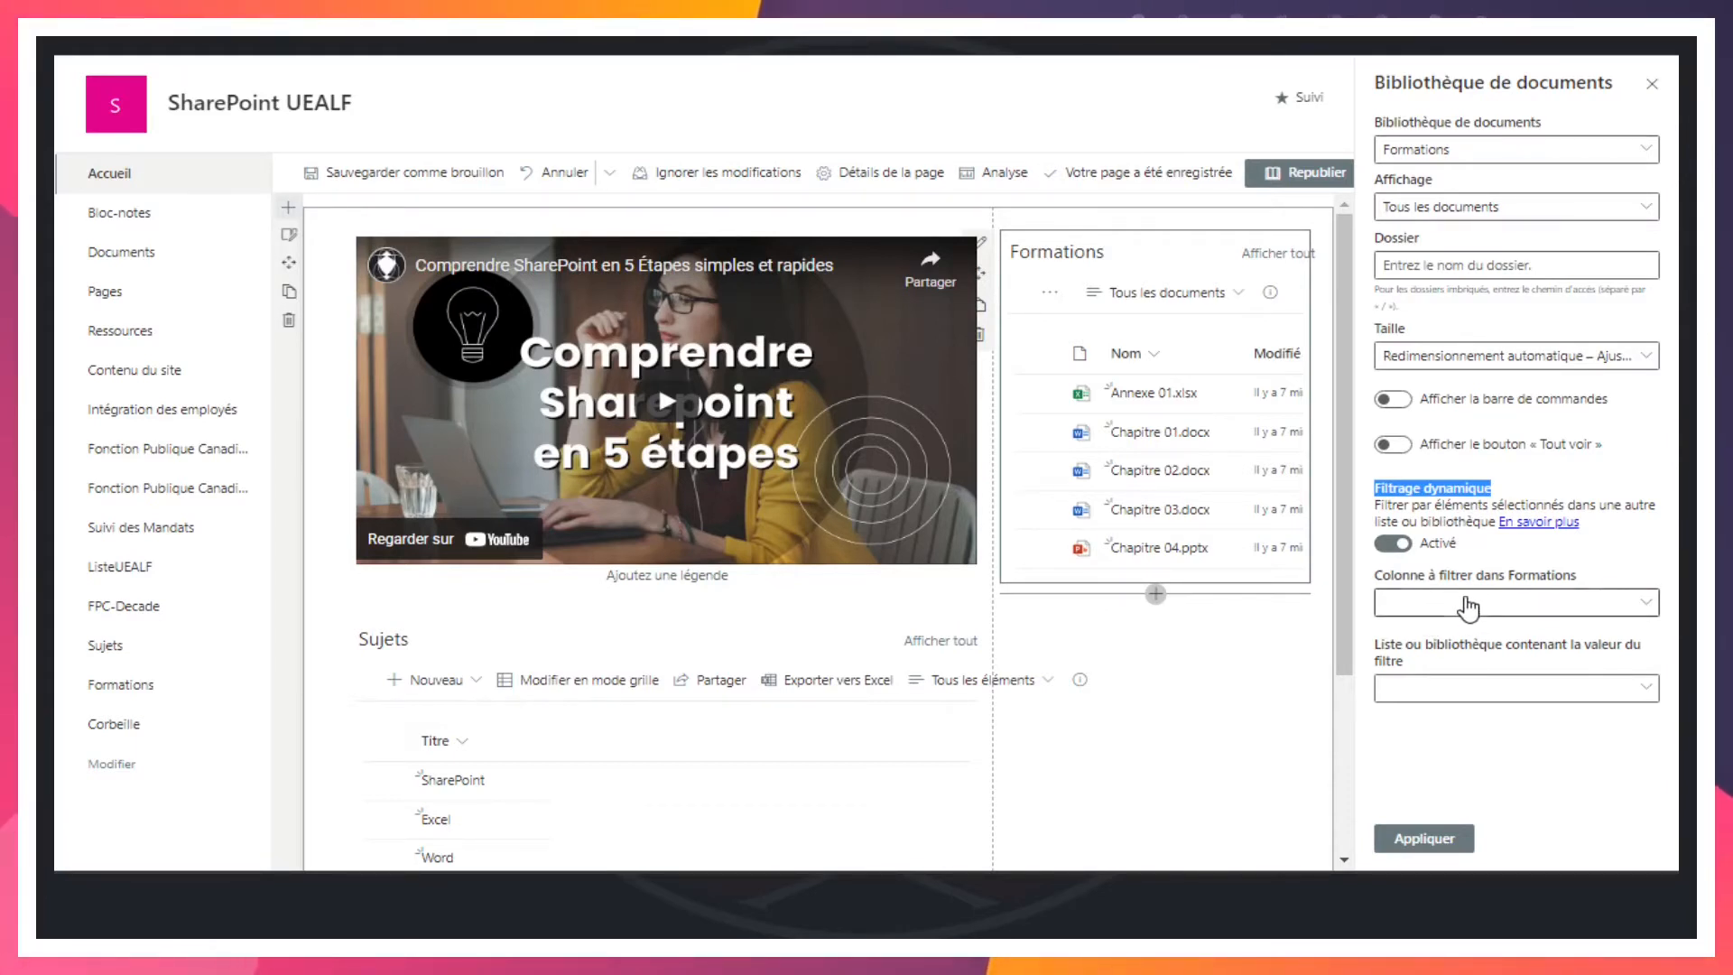
Step: Filter Formations' Sujets column by the Titre column of the Sujets list, apply the filter and republish the page
click(1468, 603)
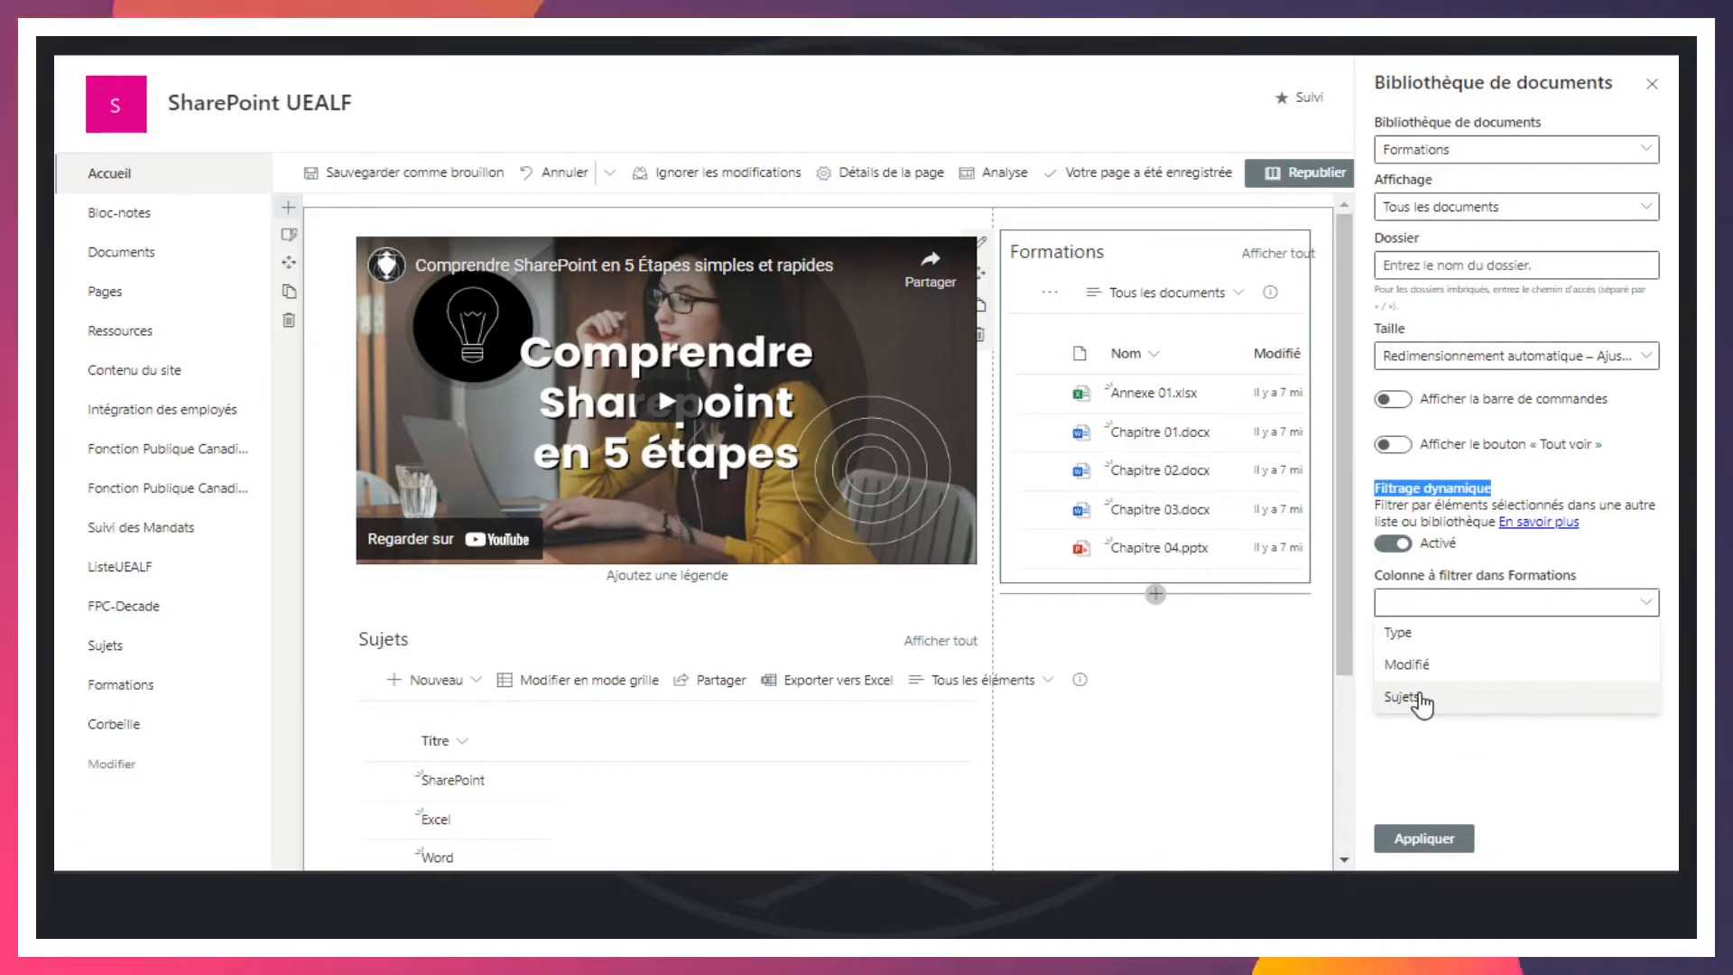
click(1418, 702)
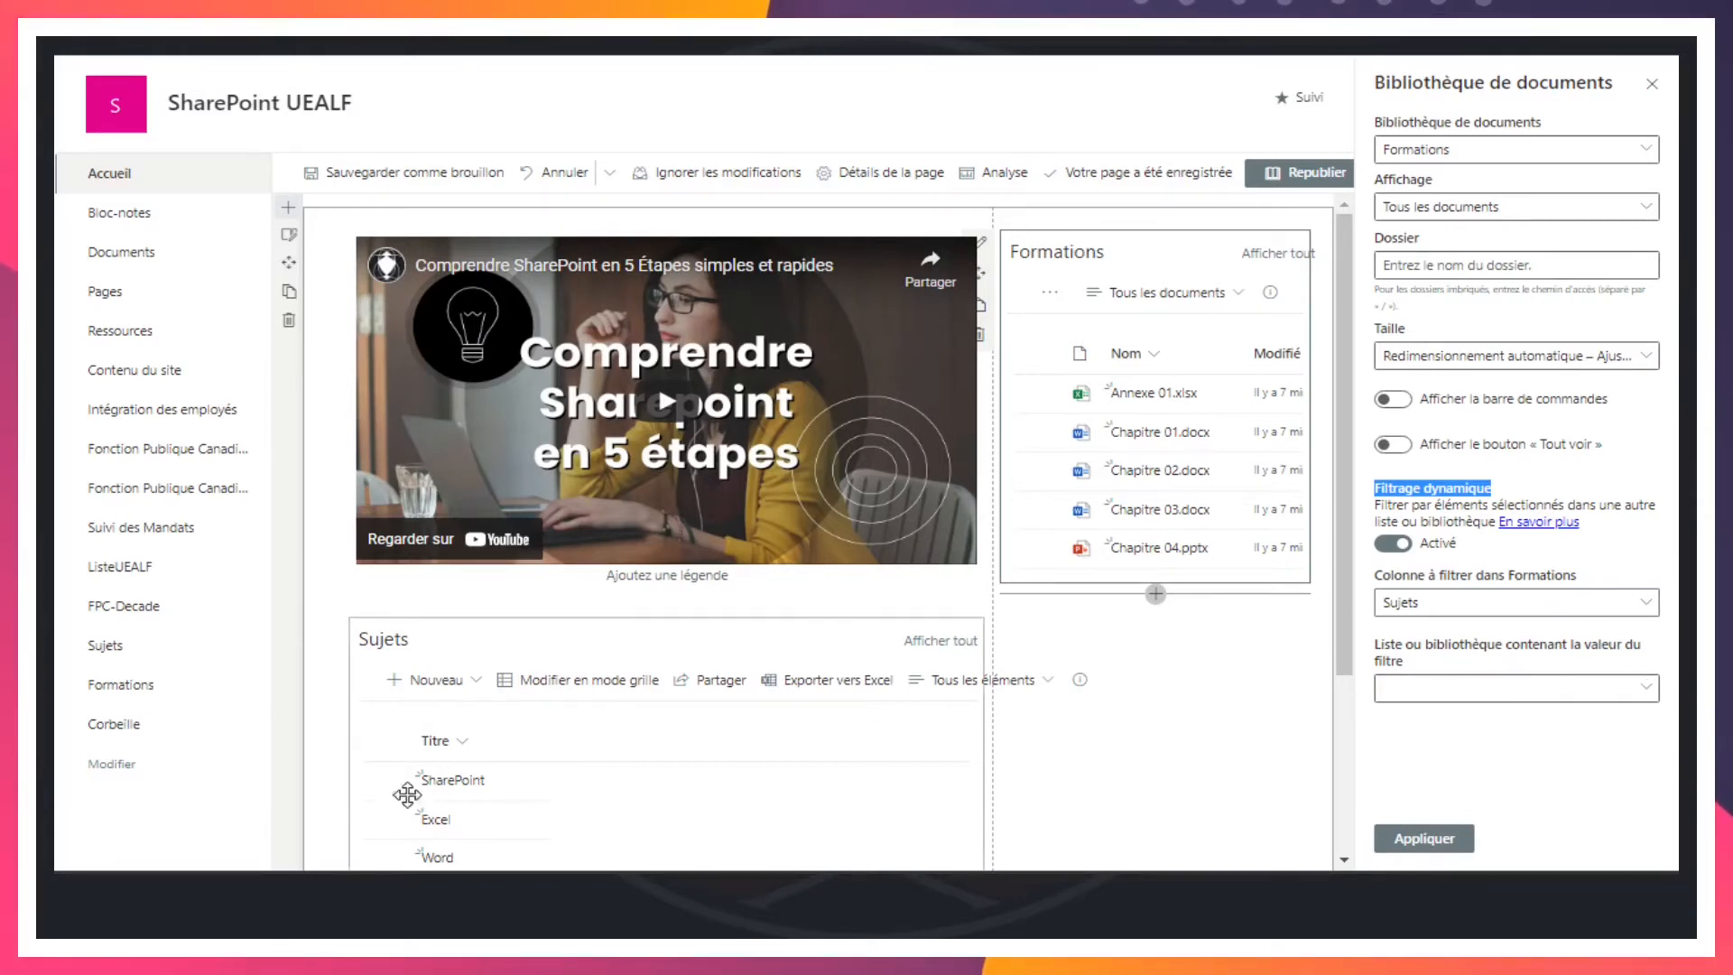
click(1493, 692)
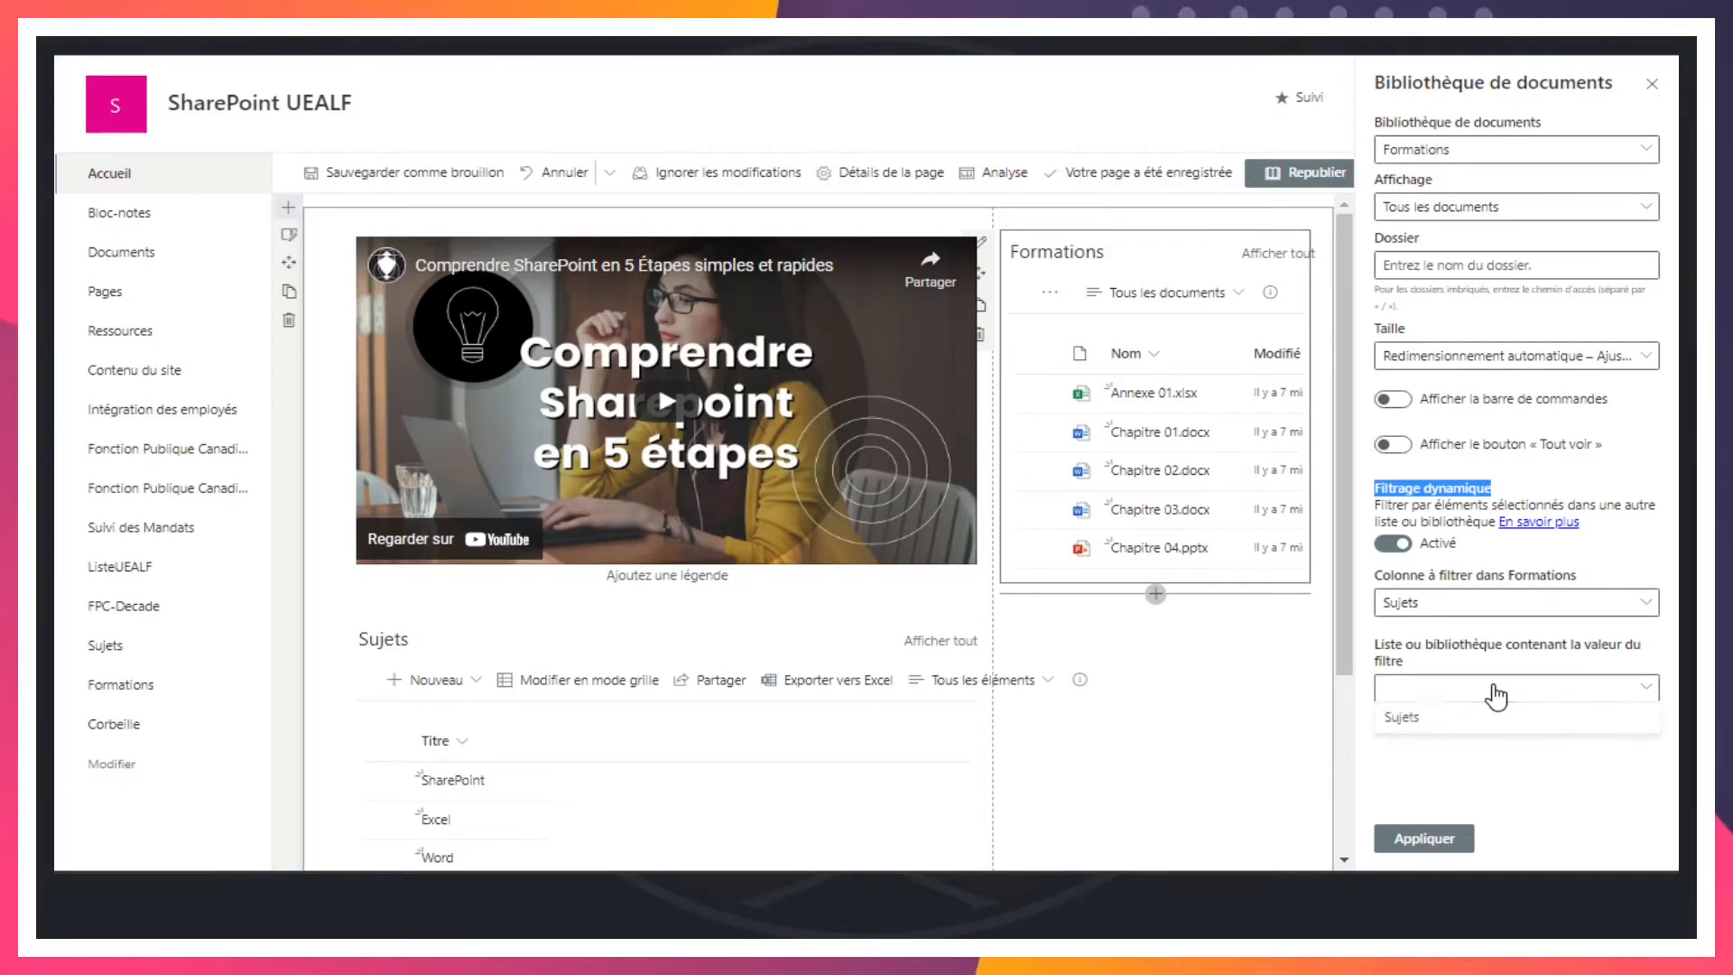
click(1404, 720)
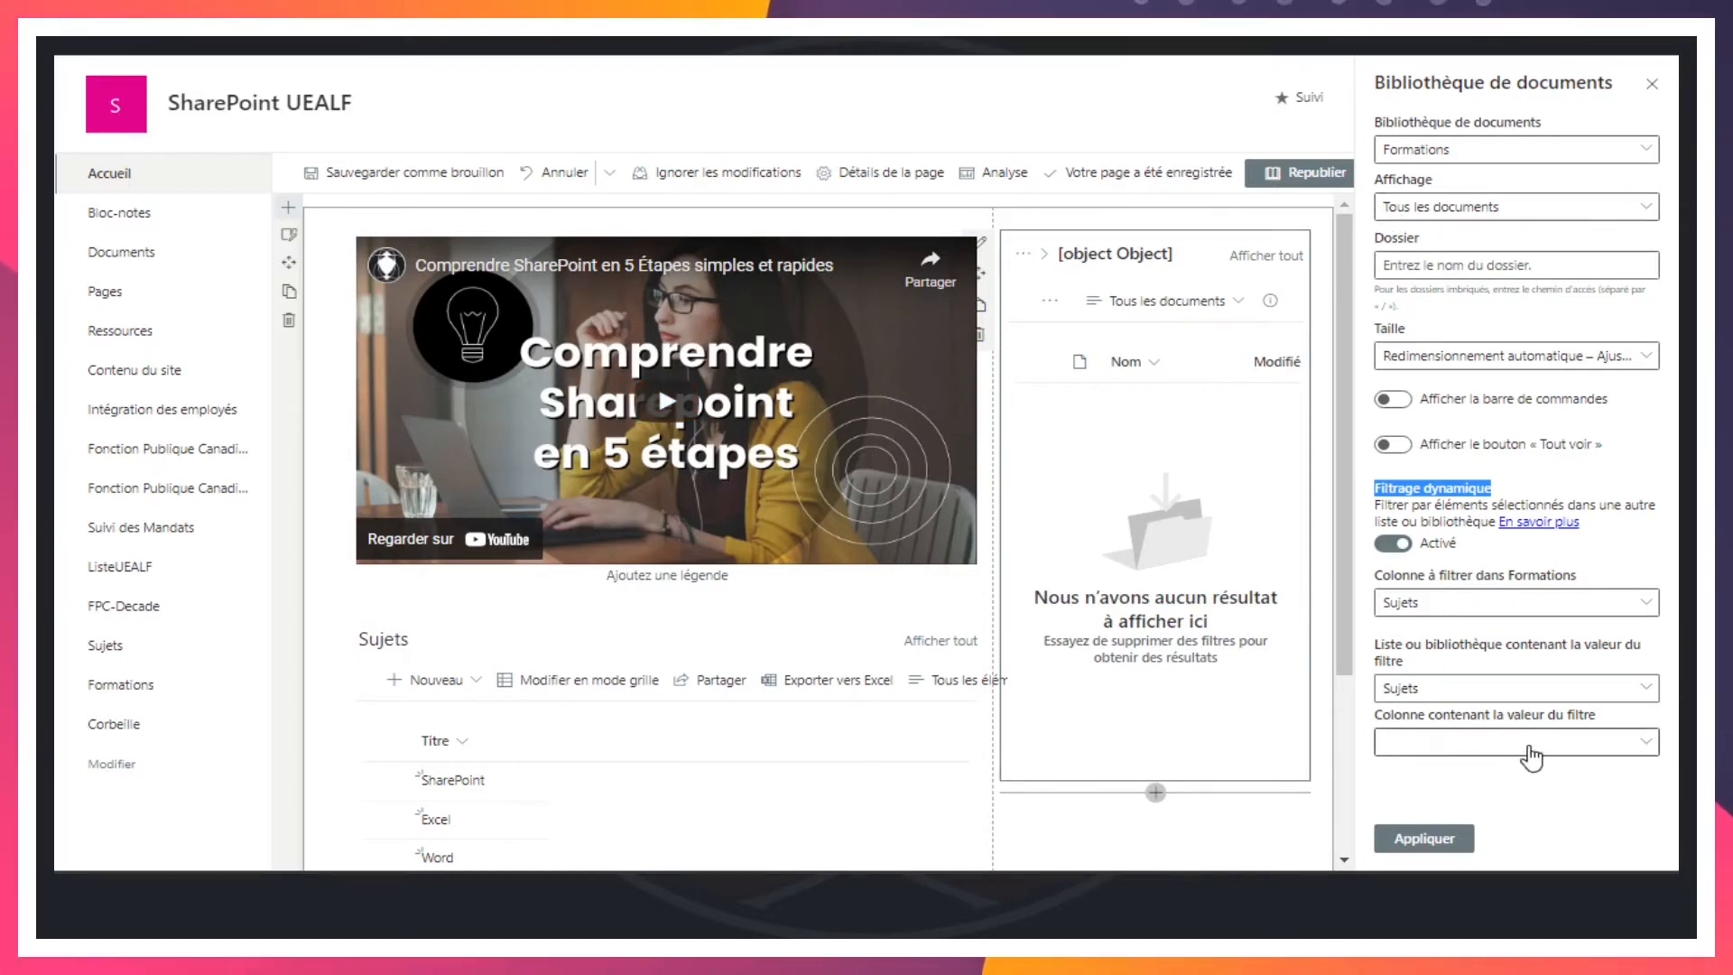
click(1459, 743)
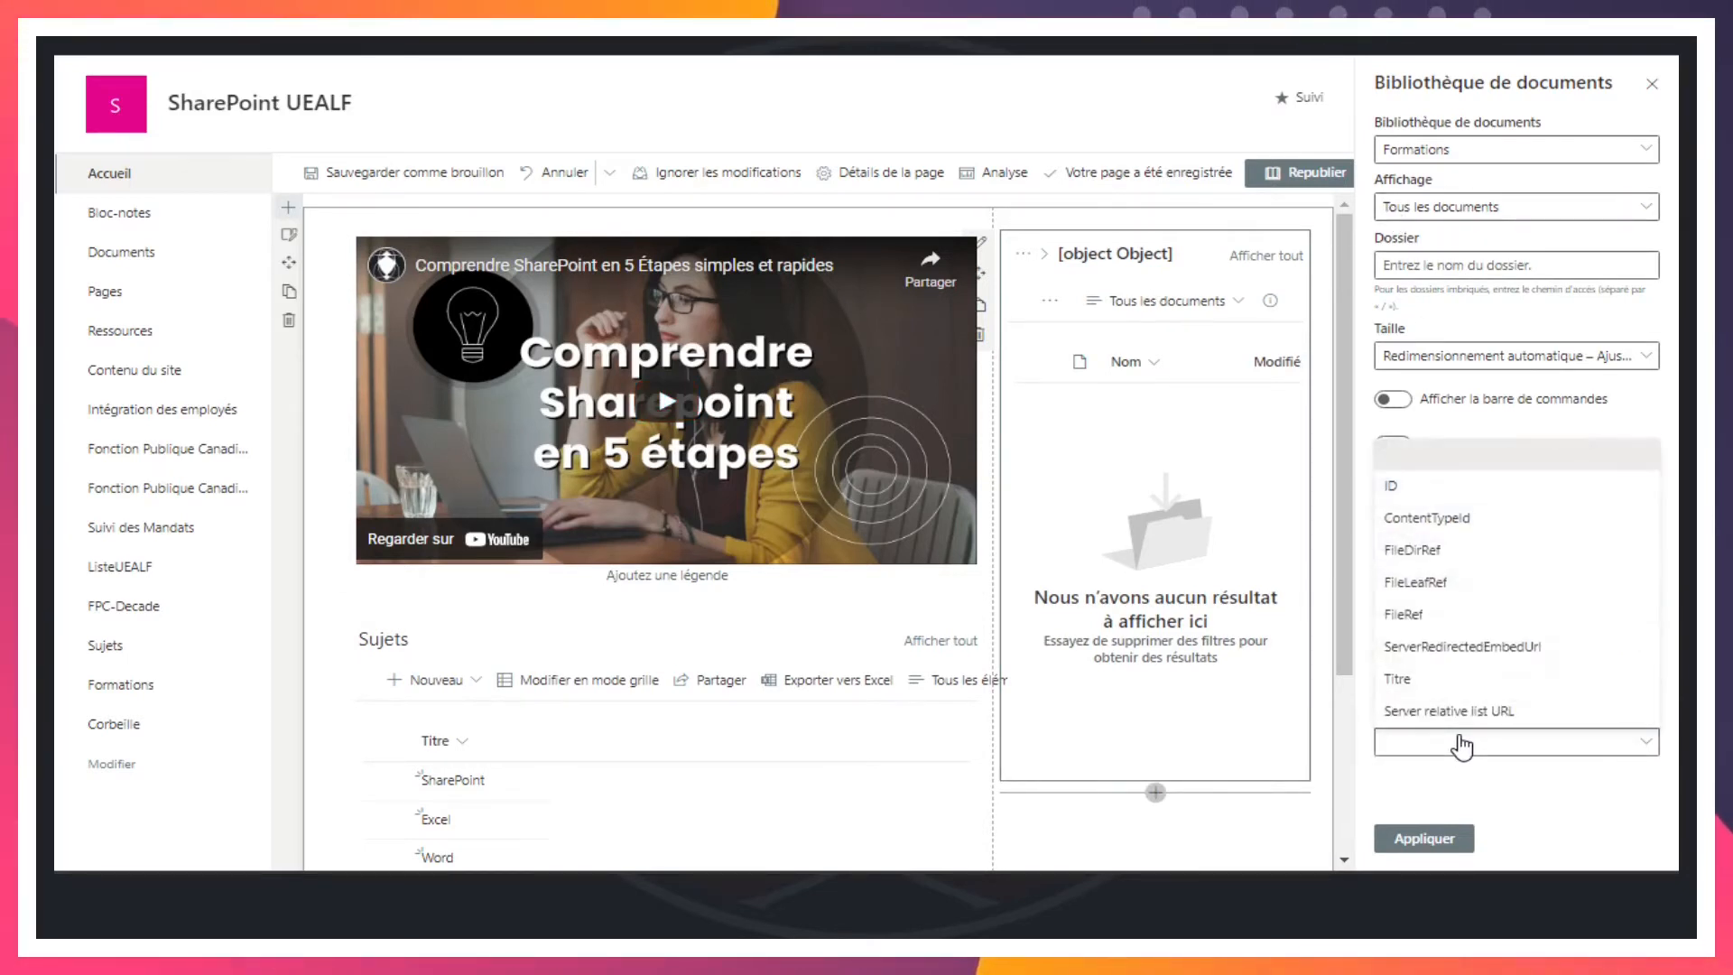
click(1397, 679)
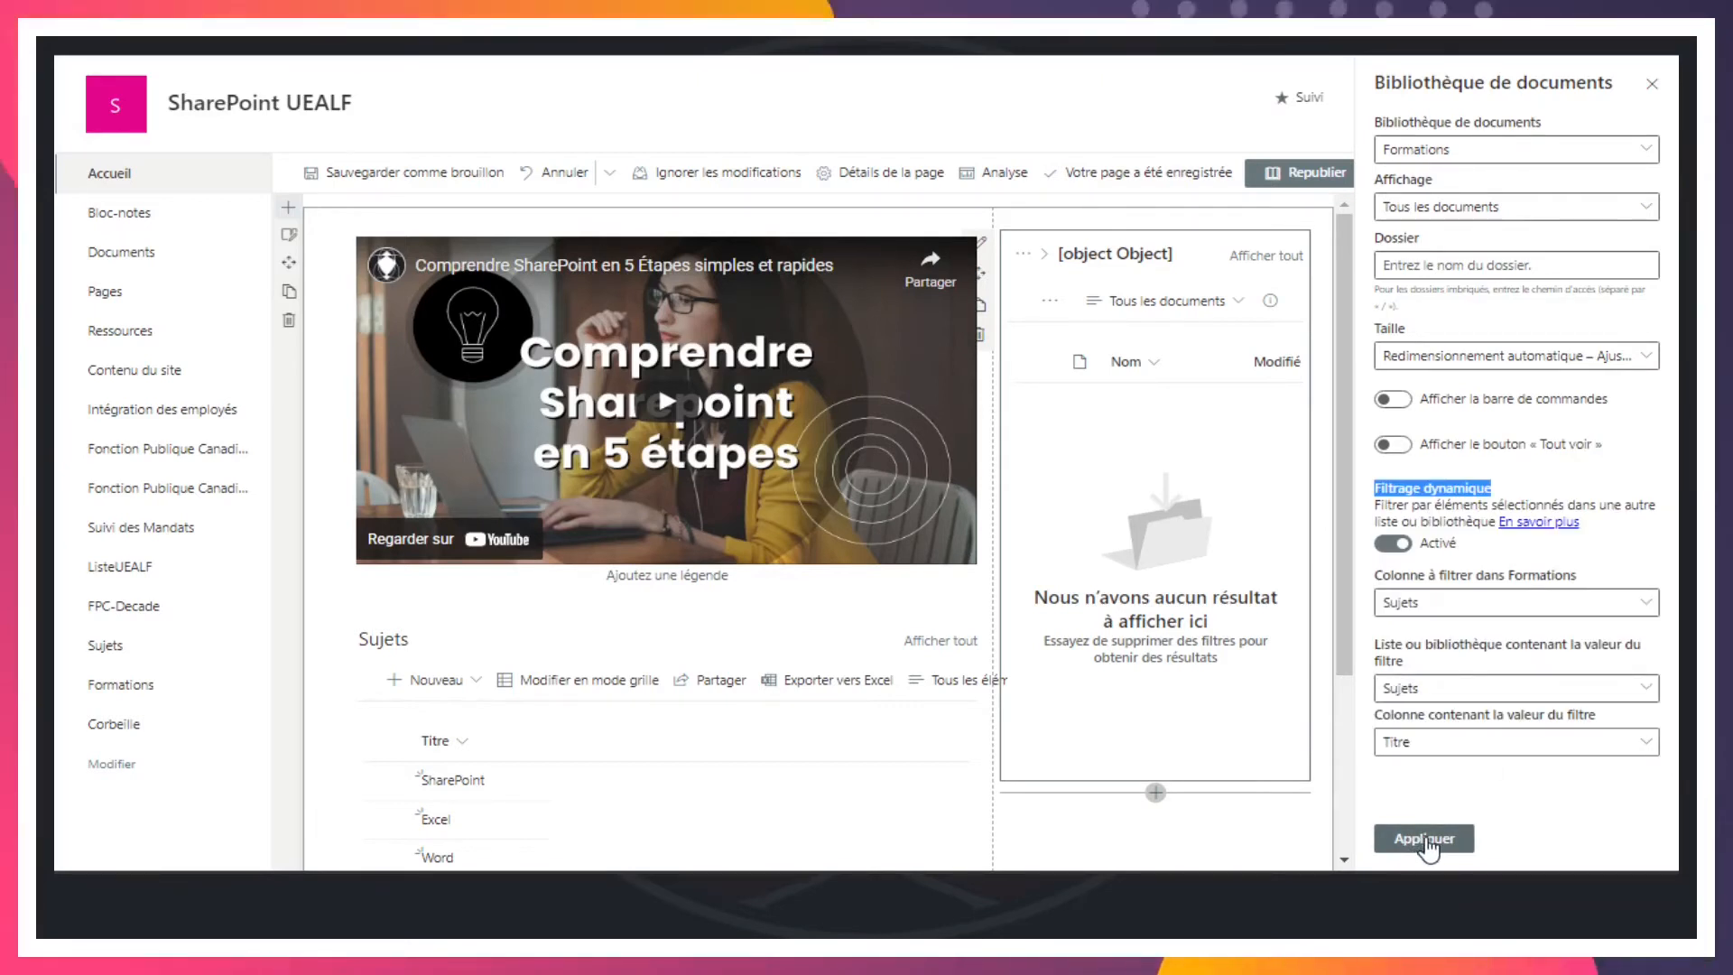
click(1426, 839)
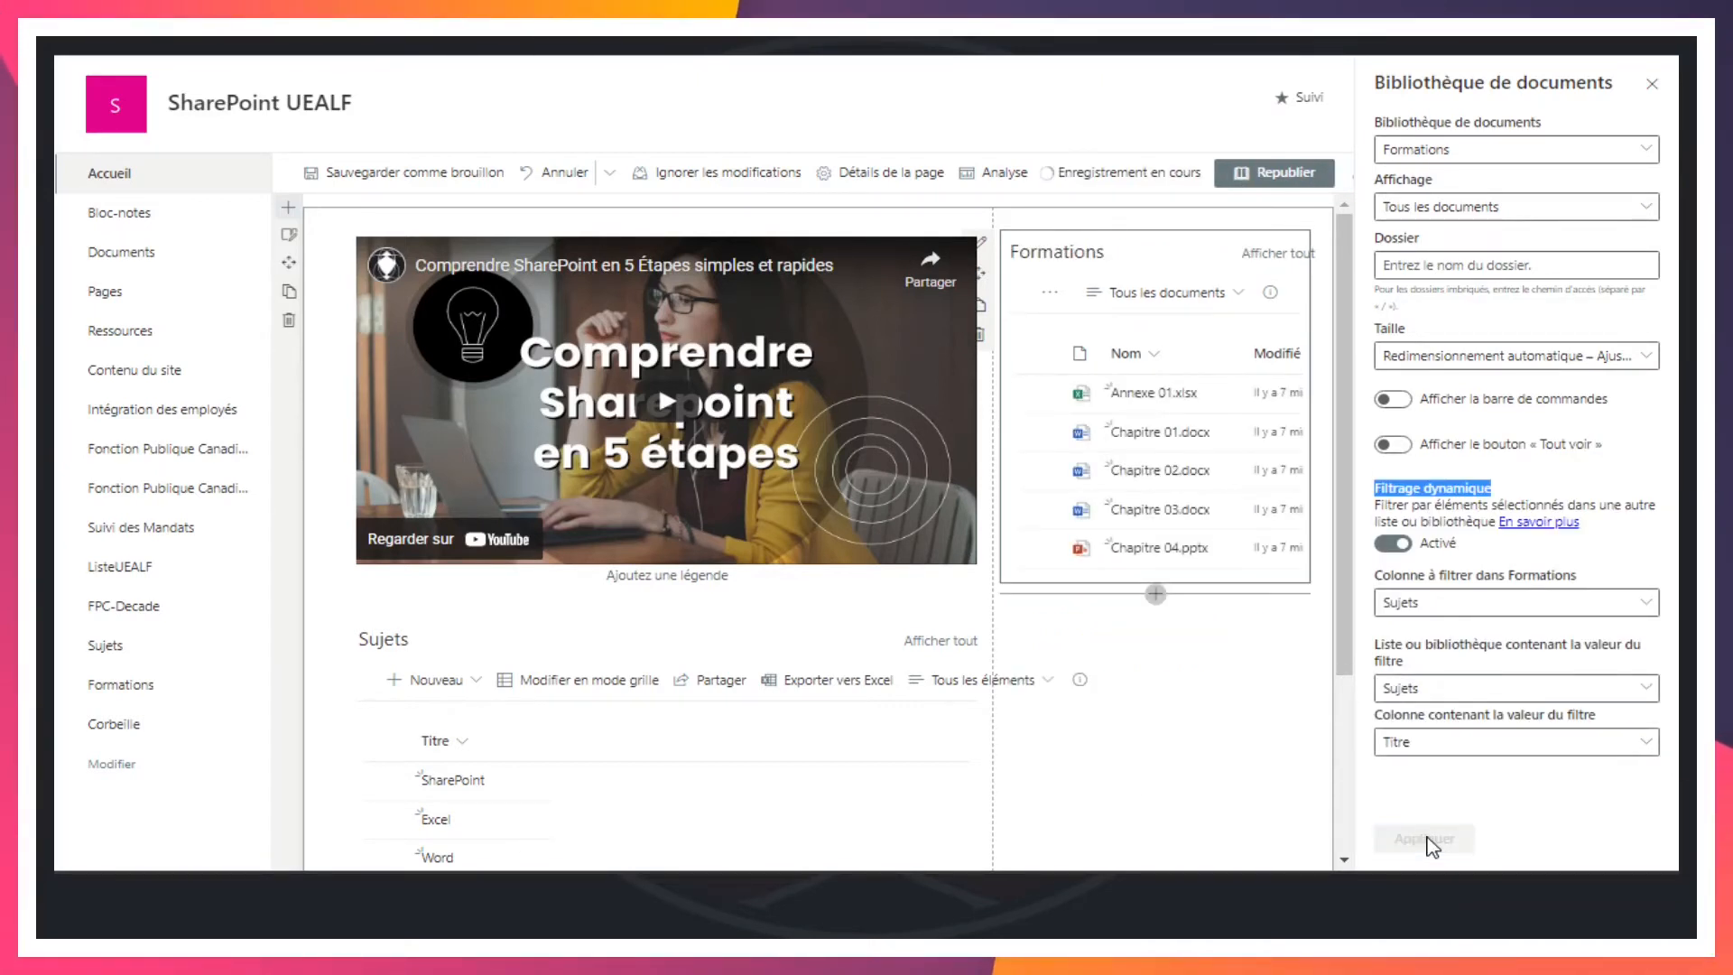
click(1655, 86)
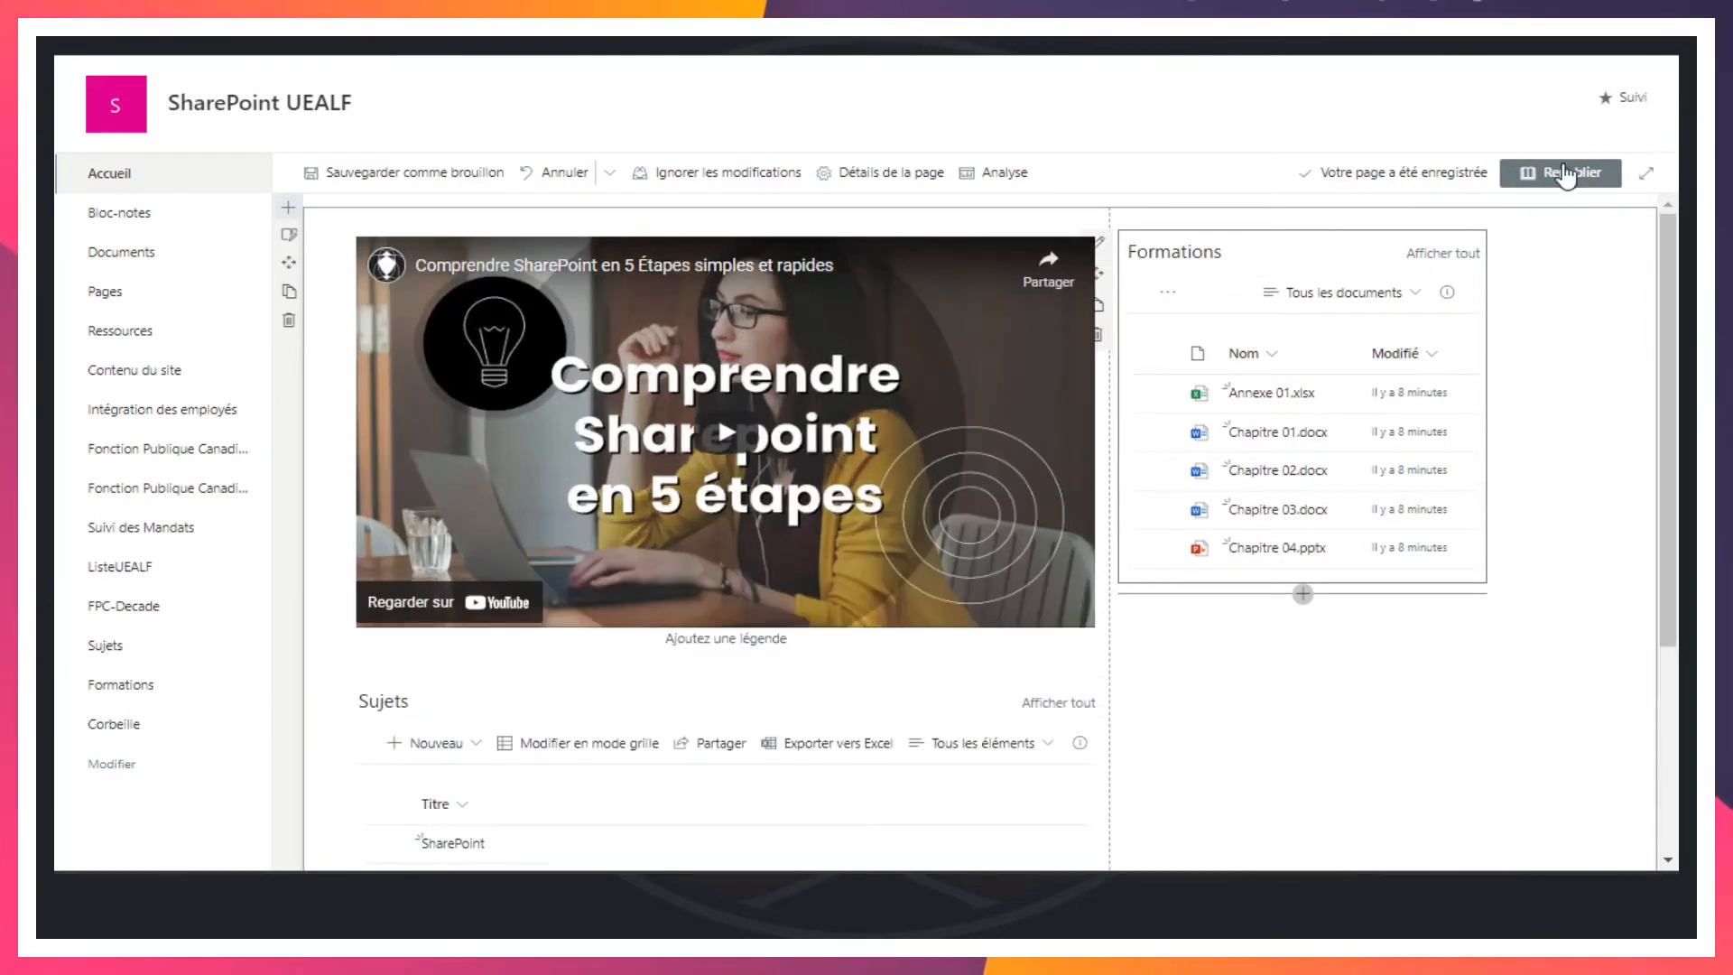
click(1560, 173)
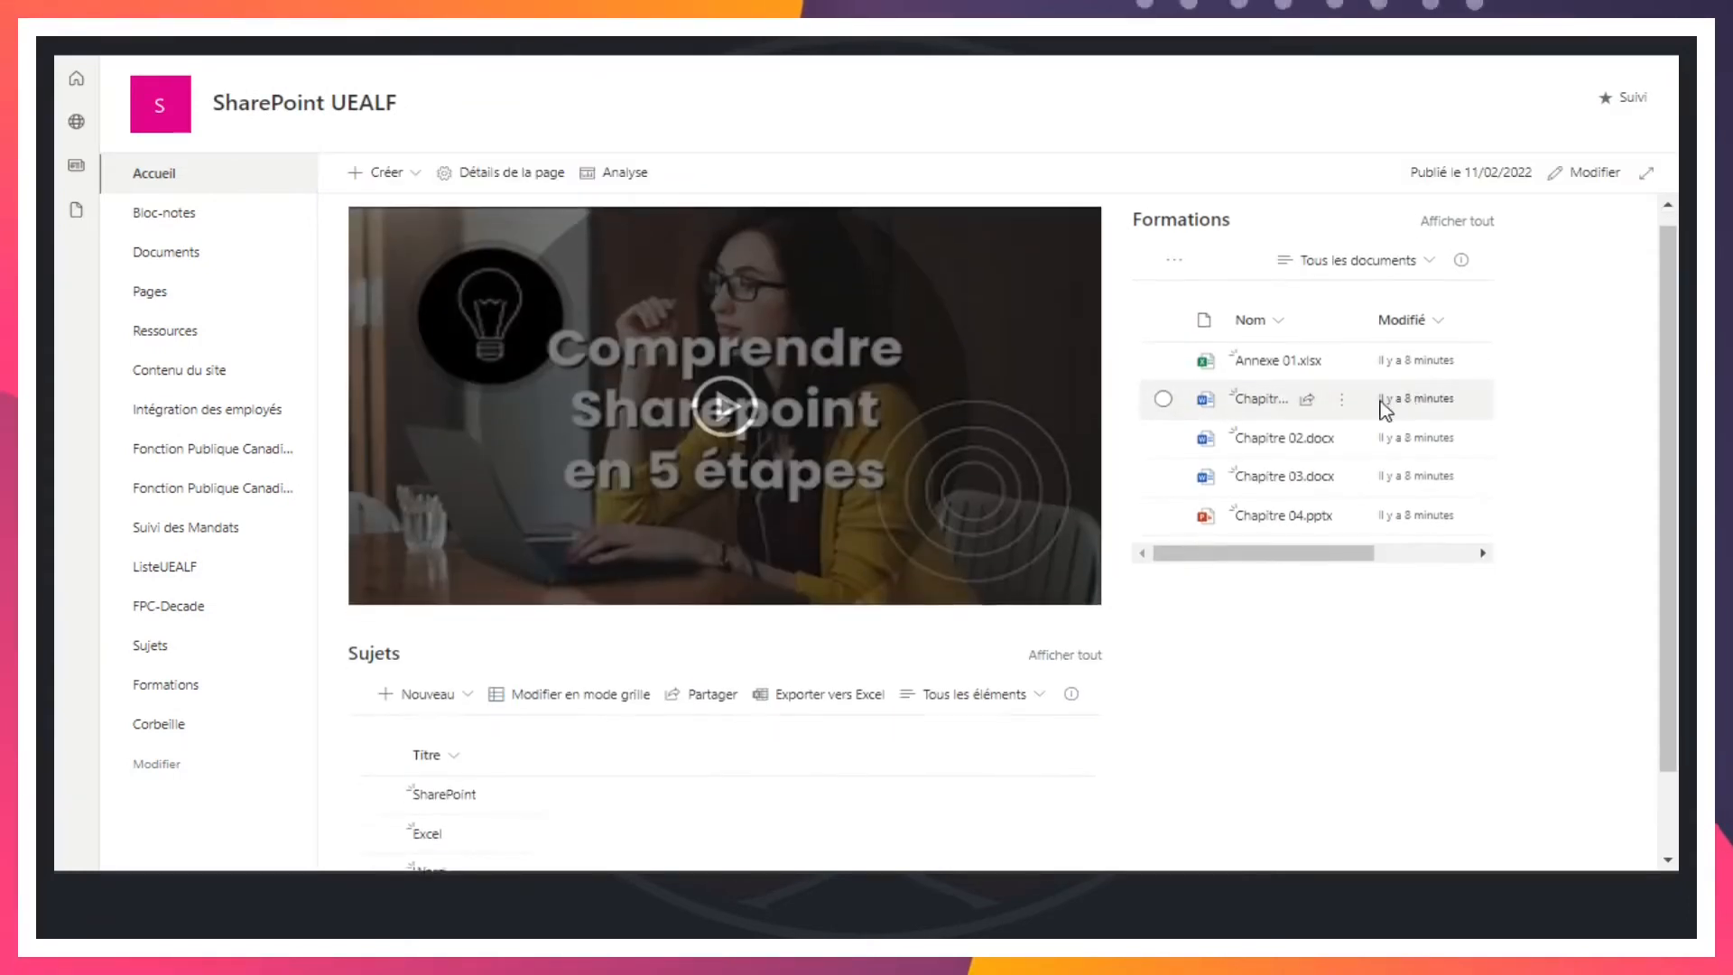
Step: Test the dynamic filter by selecting SharePoint, Excel and Word in the Sujets list, and clear the selection
scroll(452, 681, down, 1)
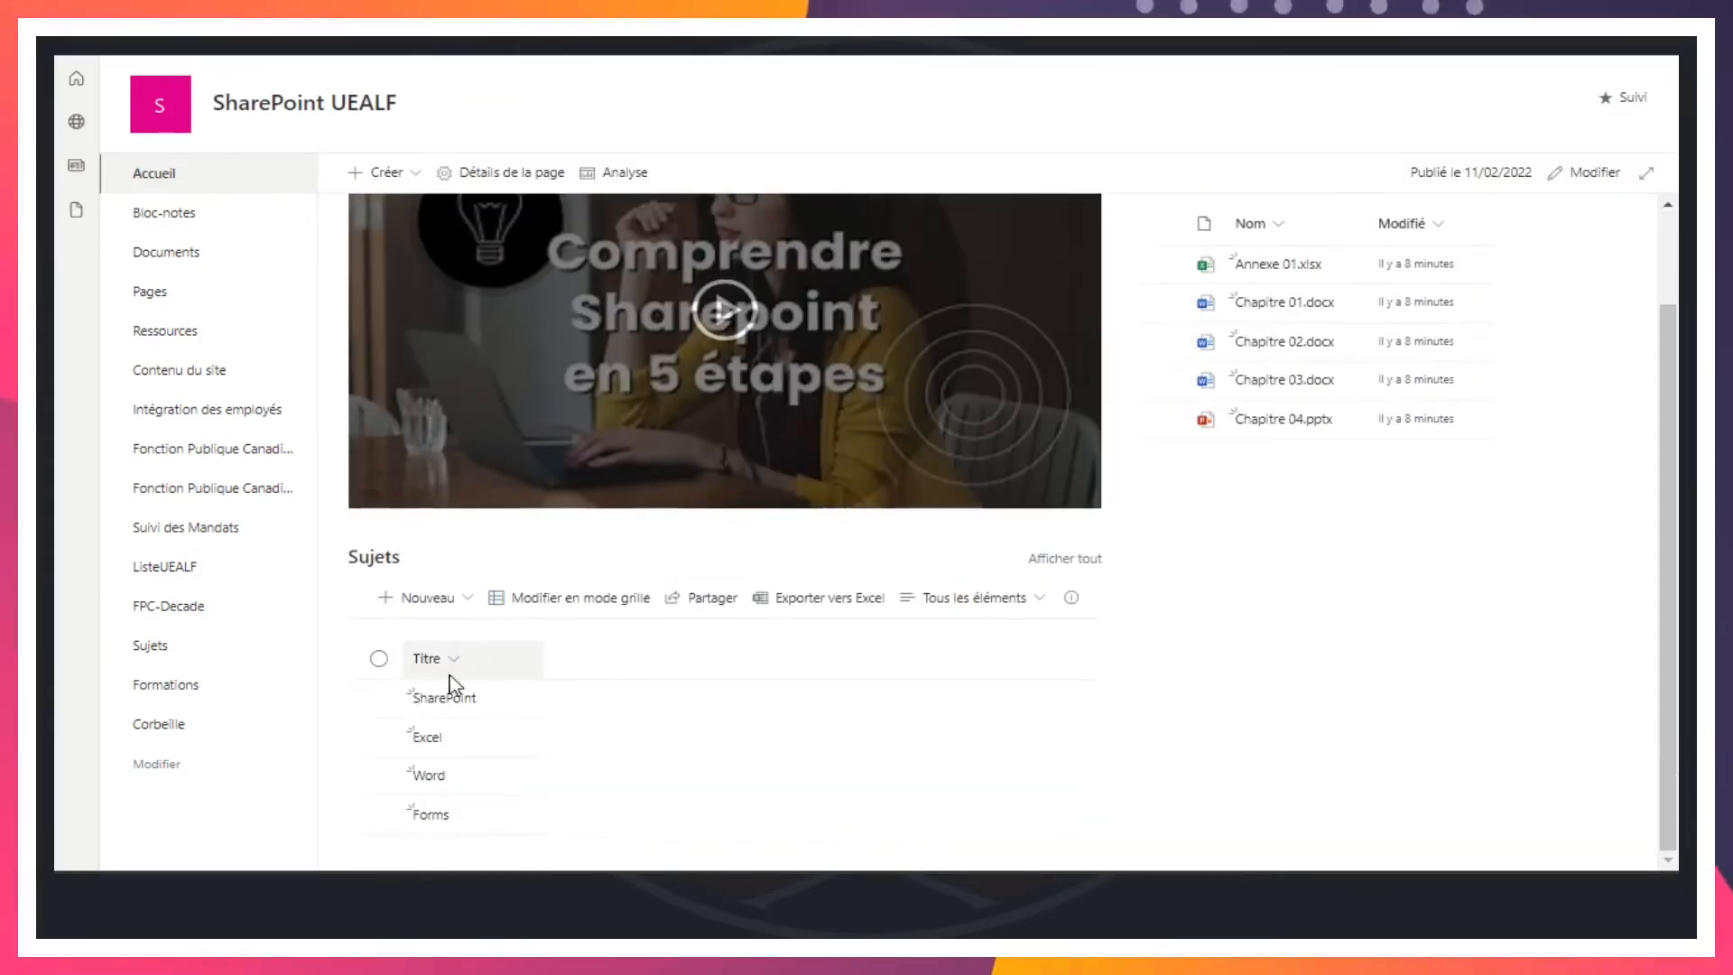
click(378, 699)
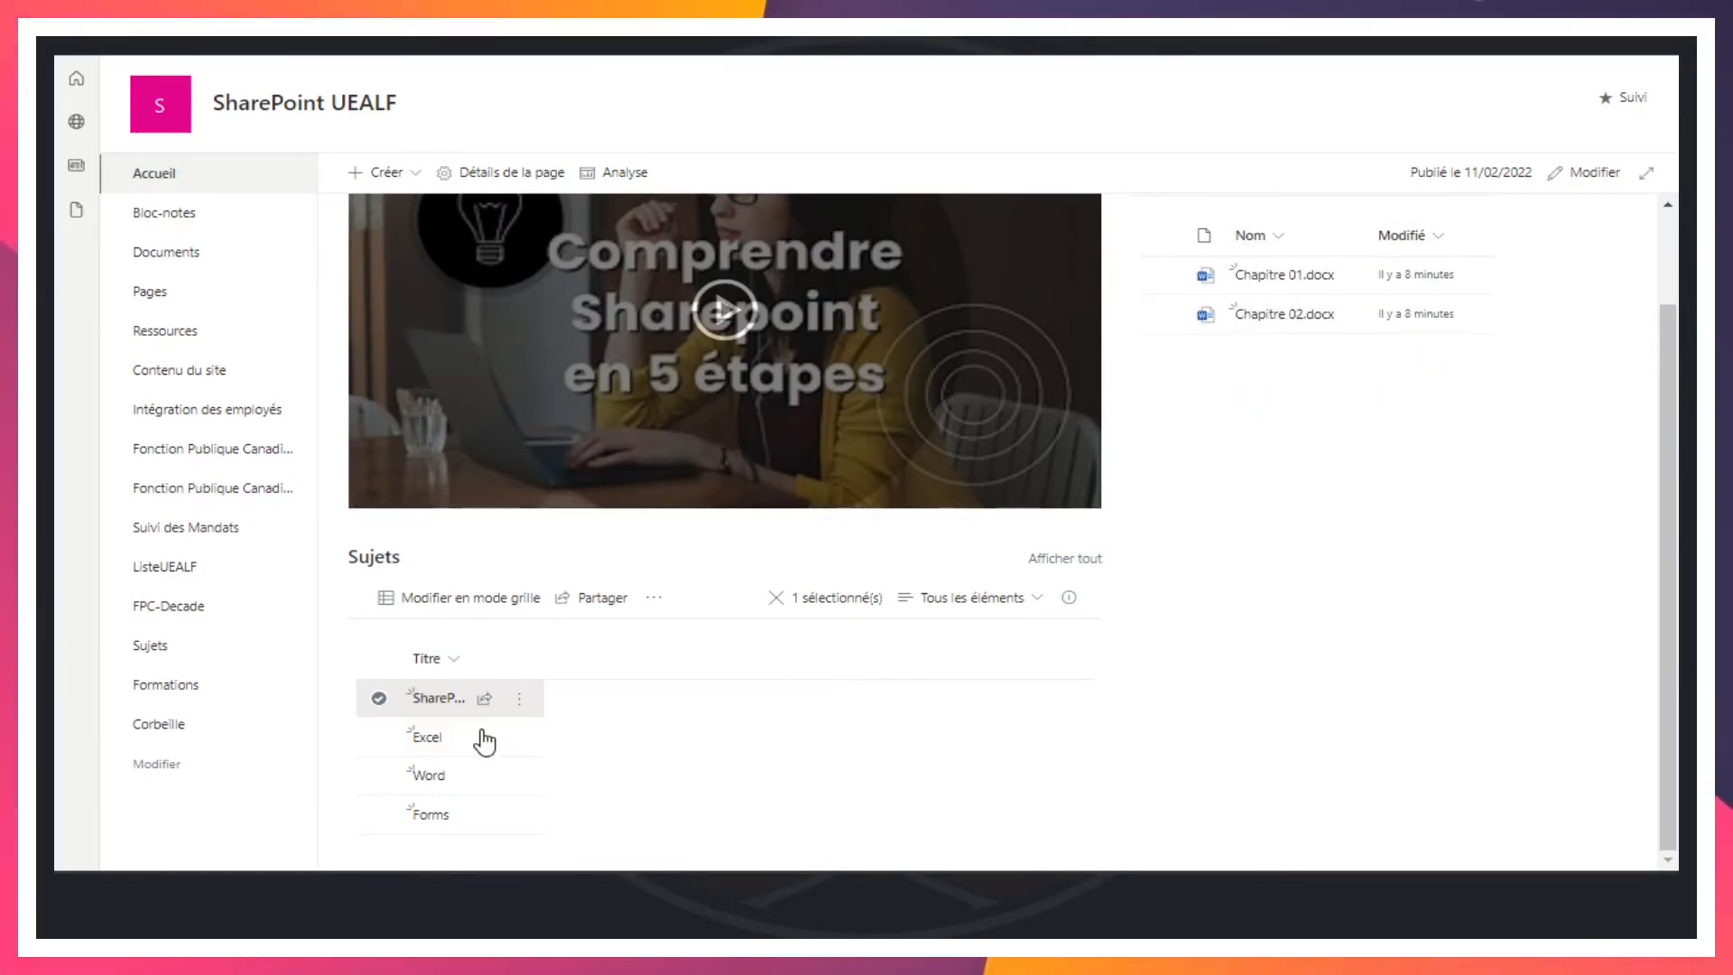
click(379, 737)
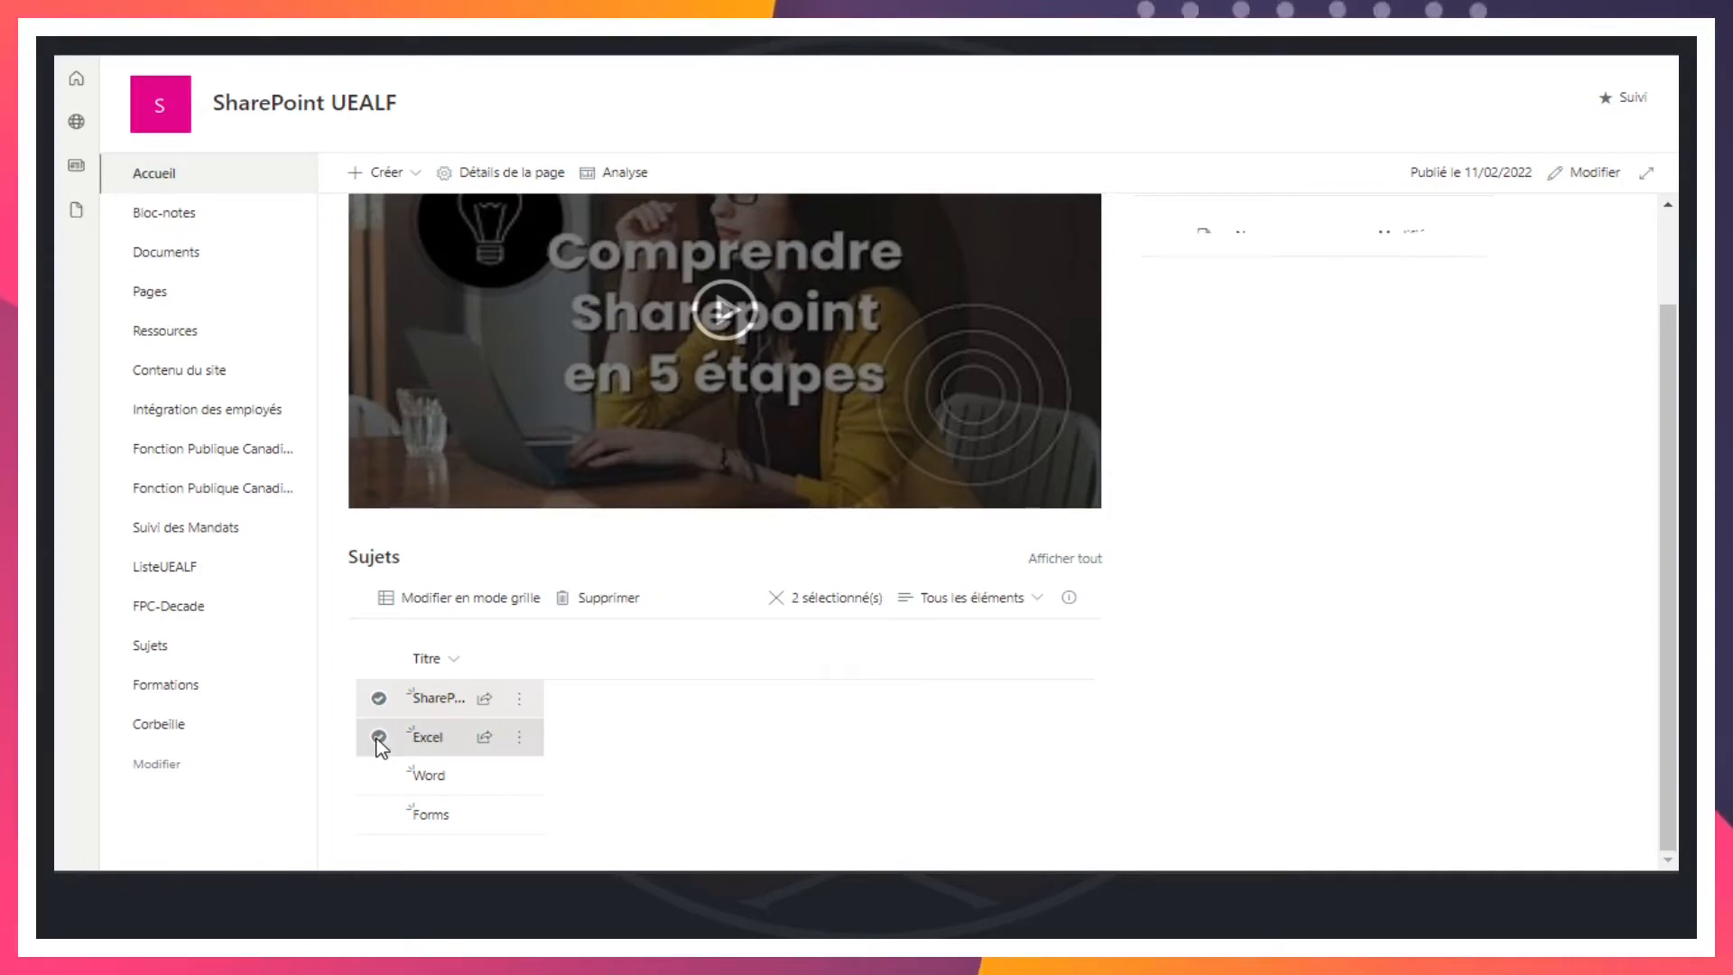
click(378, 700)
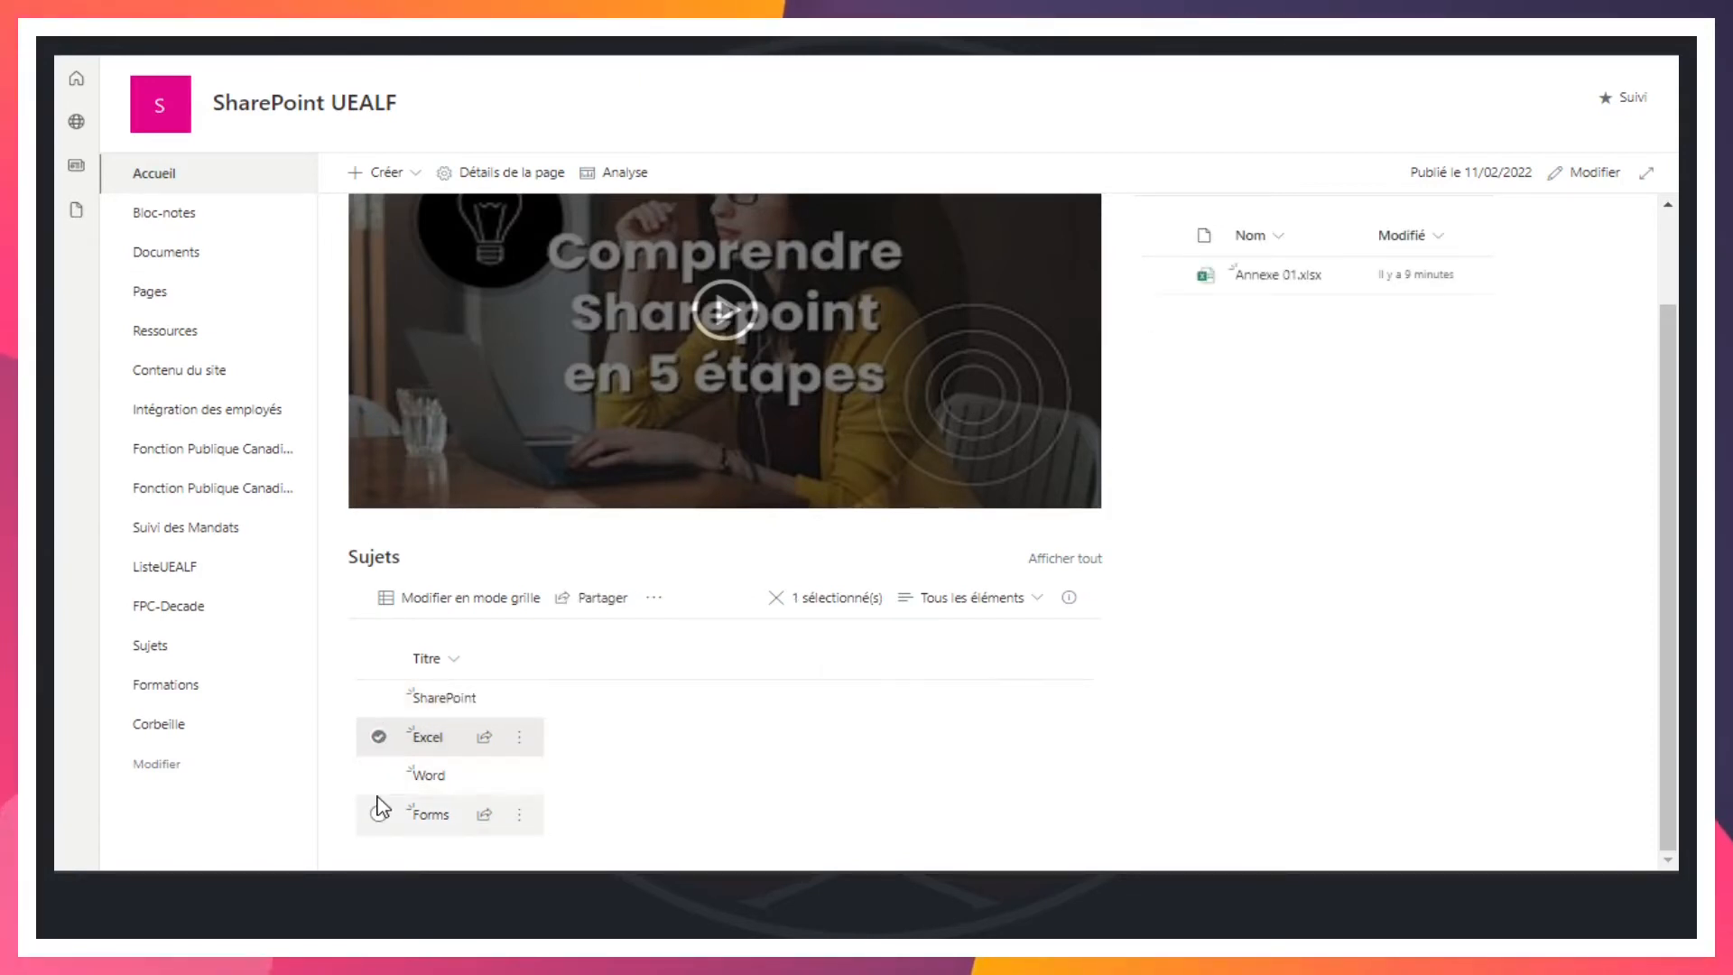
click(380, 738)
click(378, 776)
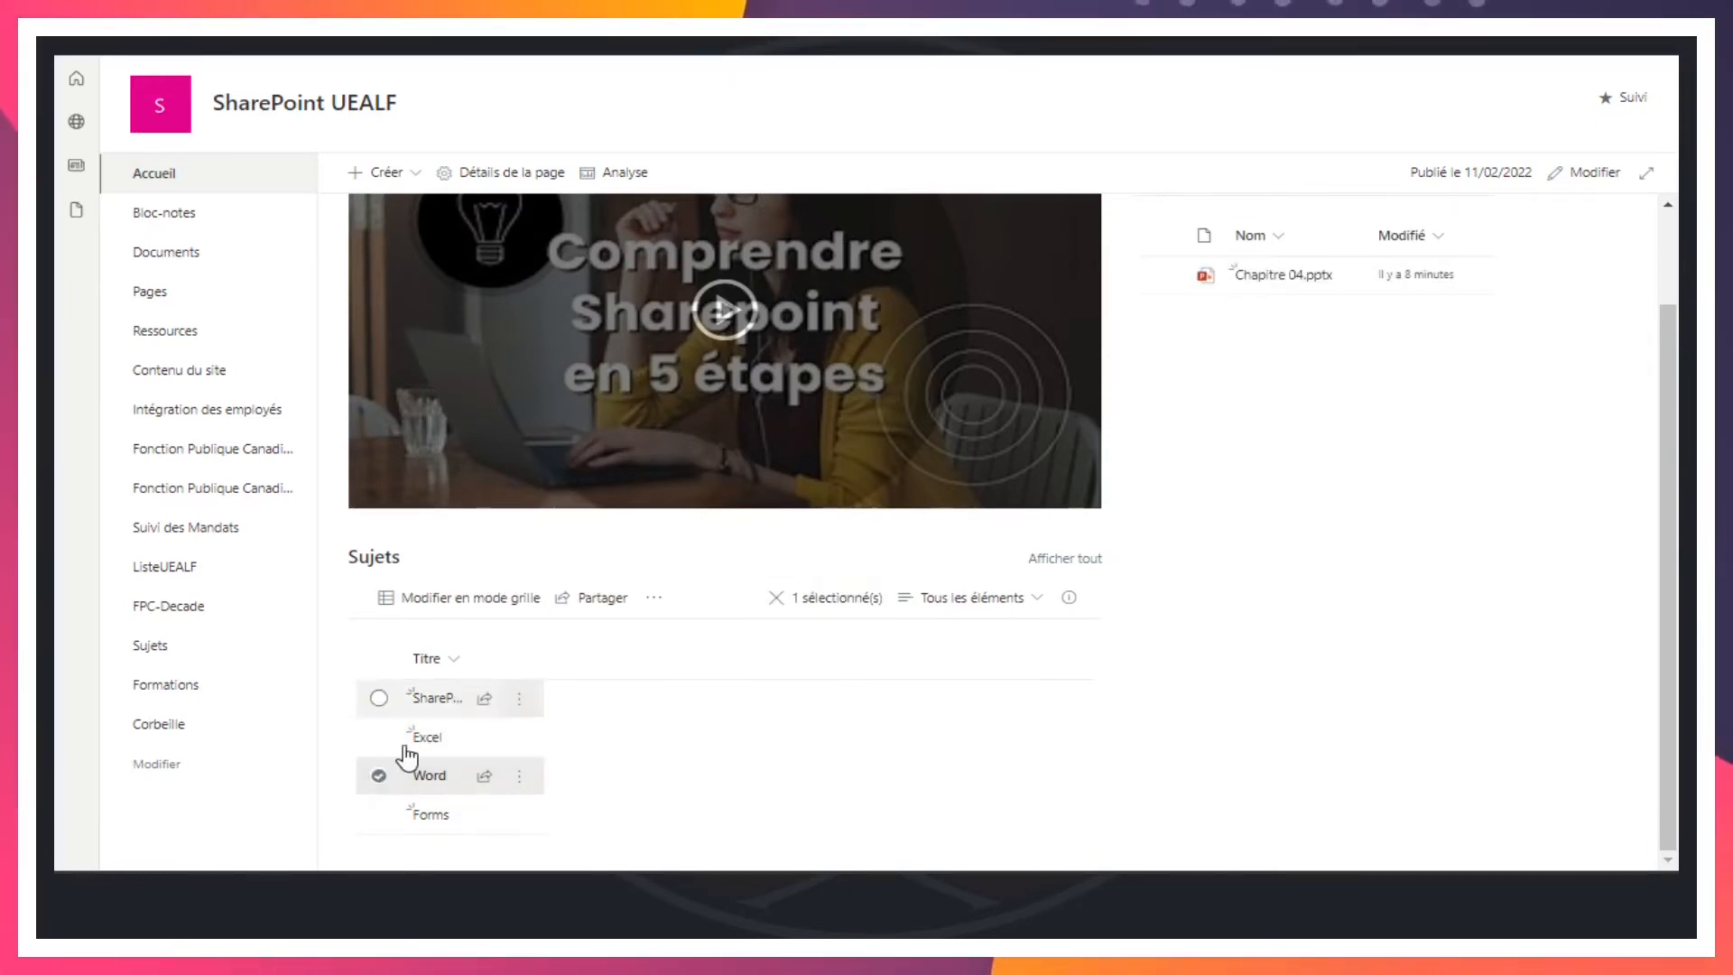
click(1190, 718)
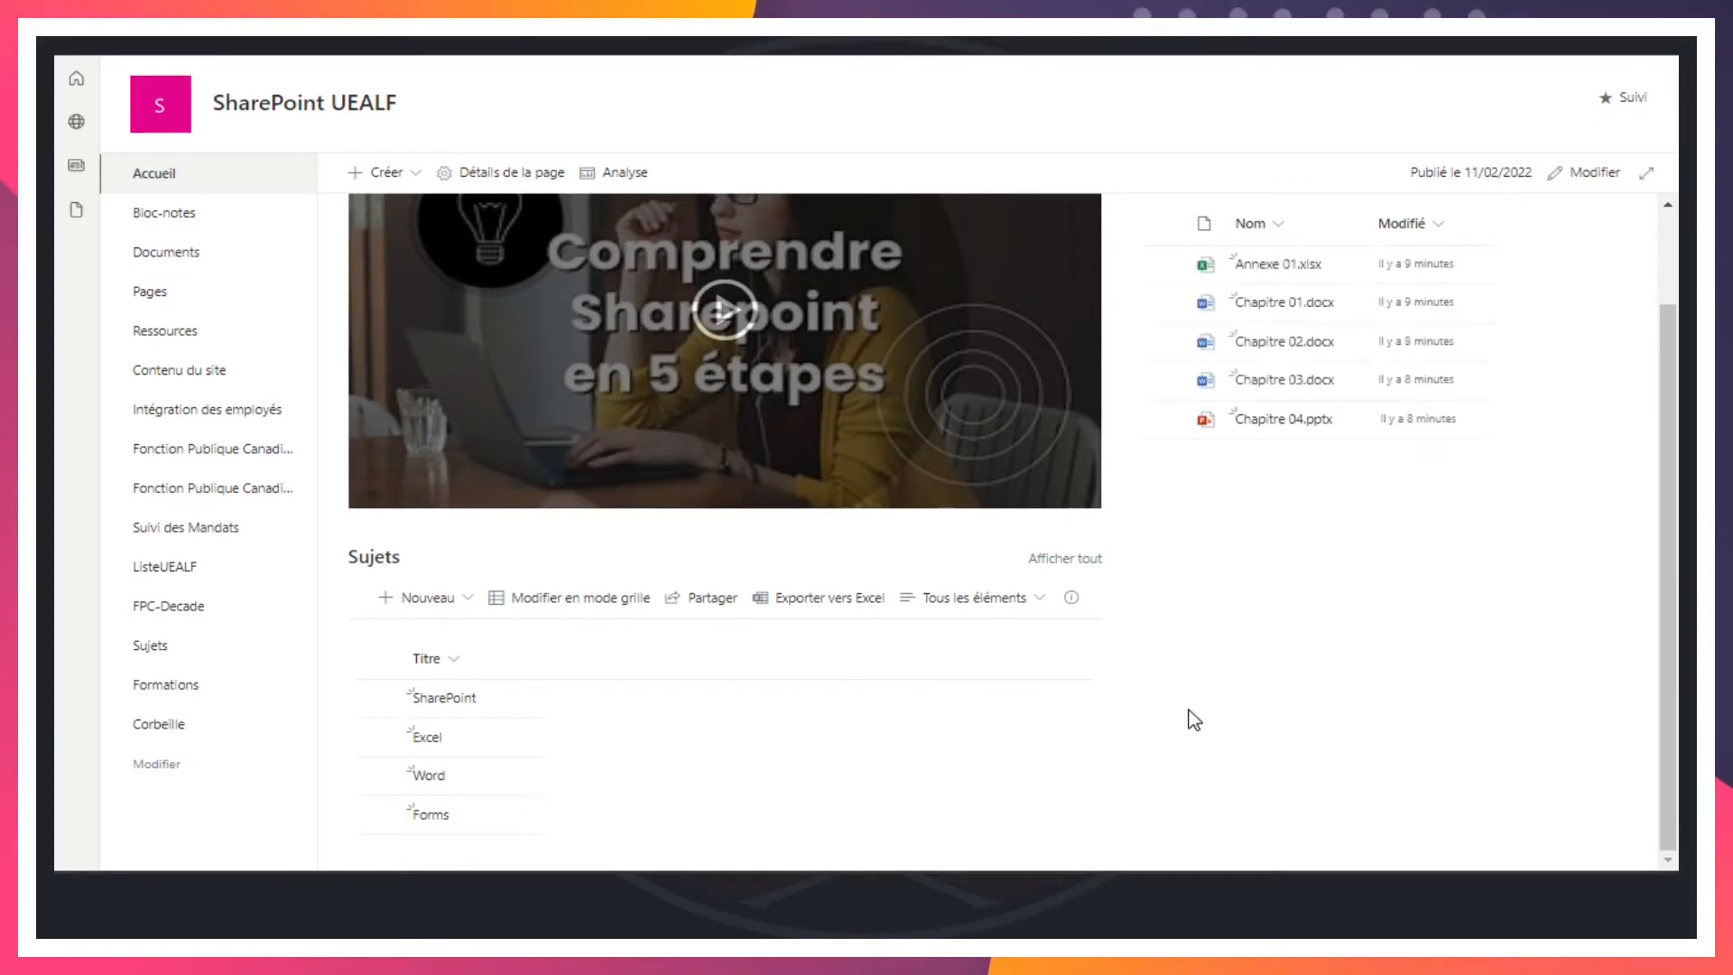
scroll(1189, 717, up, 2)
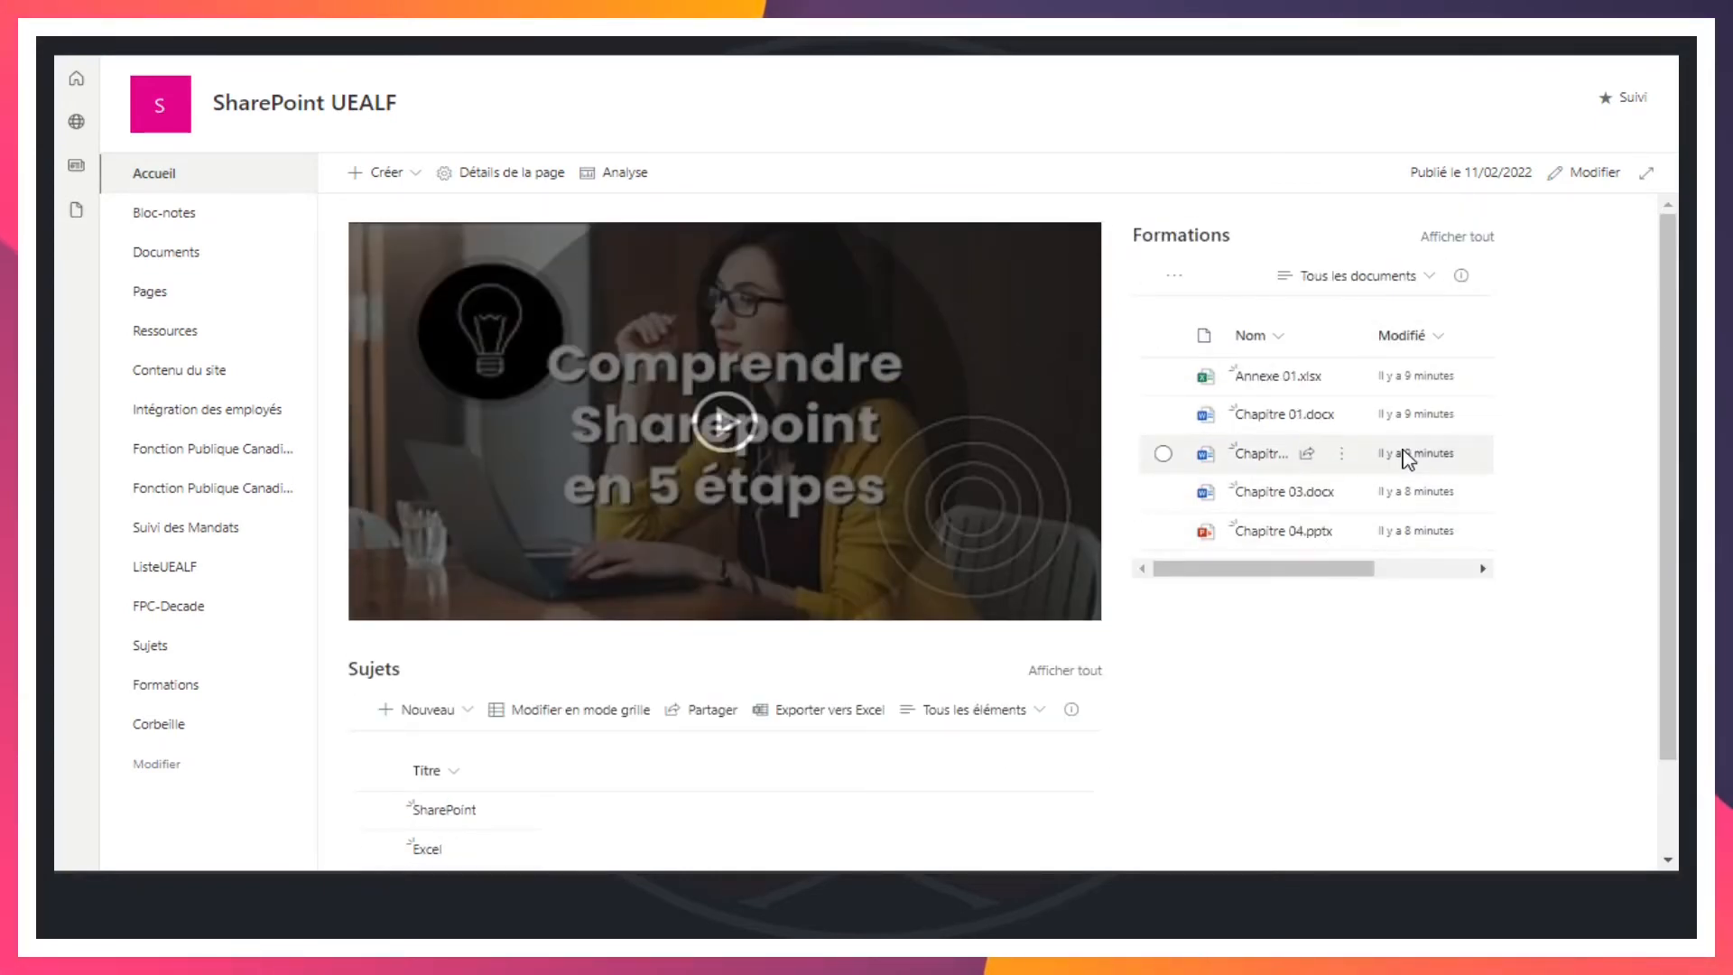
scroll(1399, 455, down, 1)
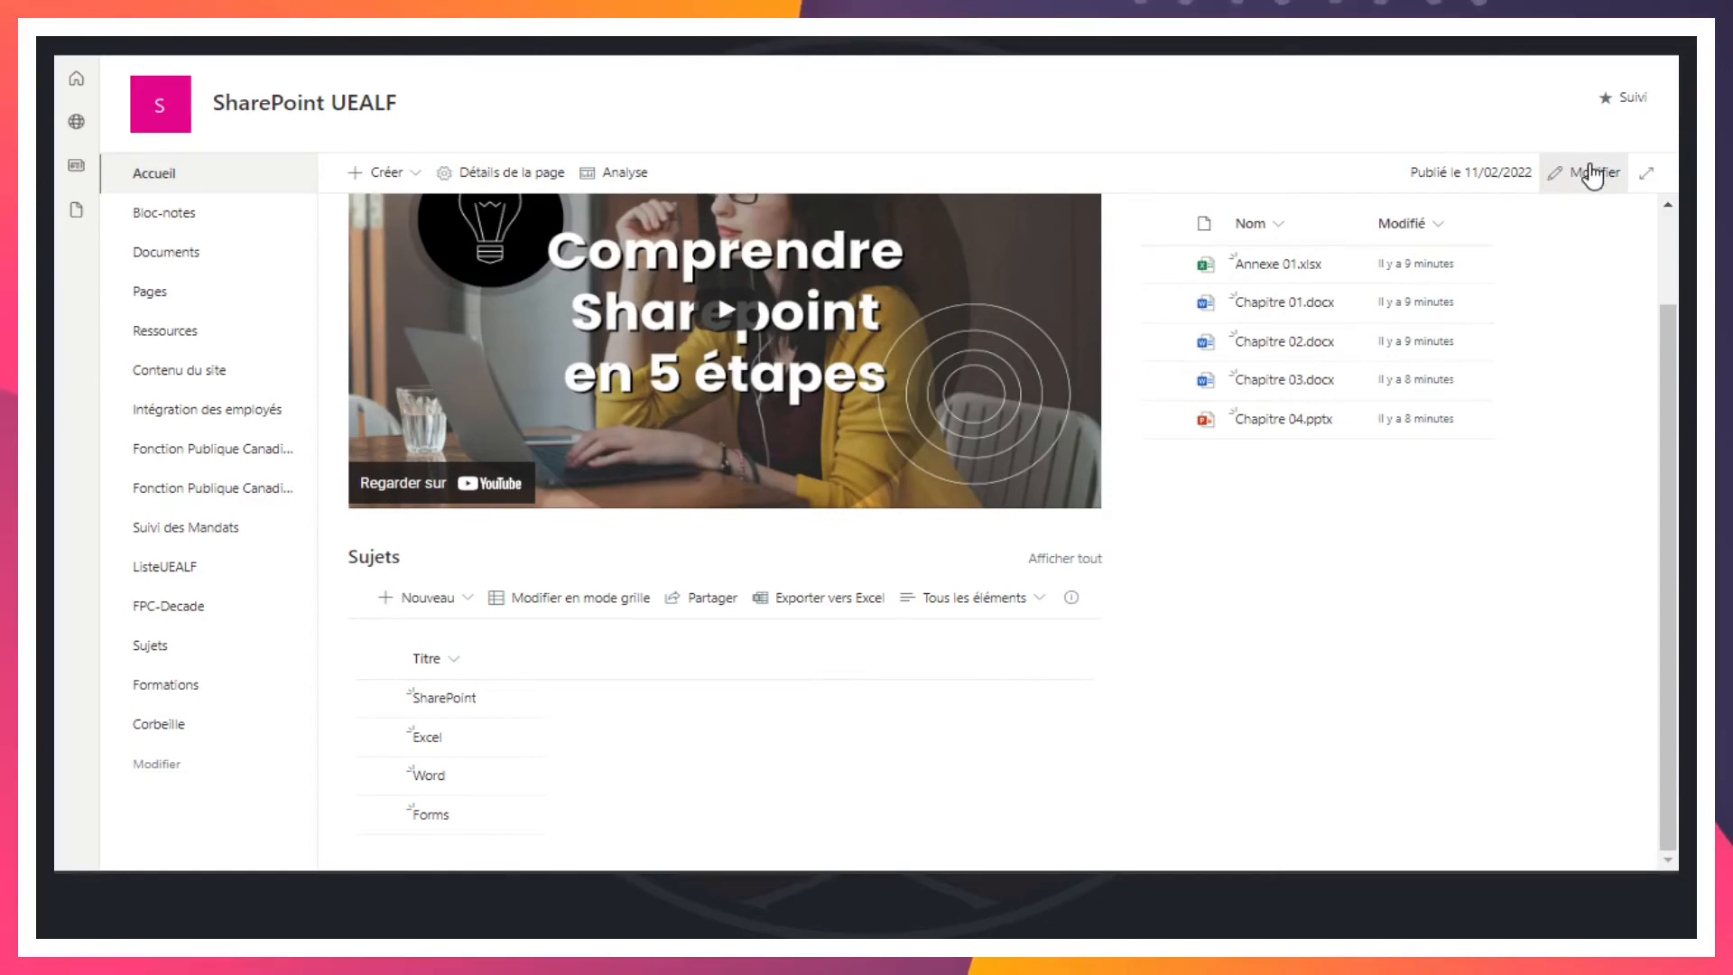
Step: Edit the home page and examine the web parts available for insertion between the video and the Sujets list, without adding any
click(1592, 175)
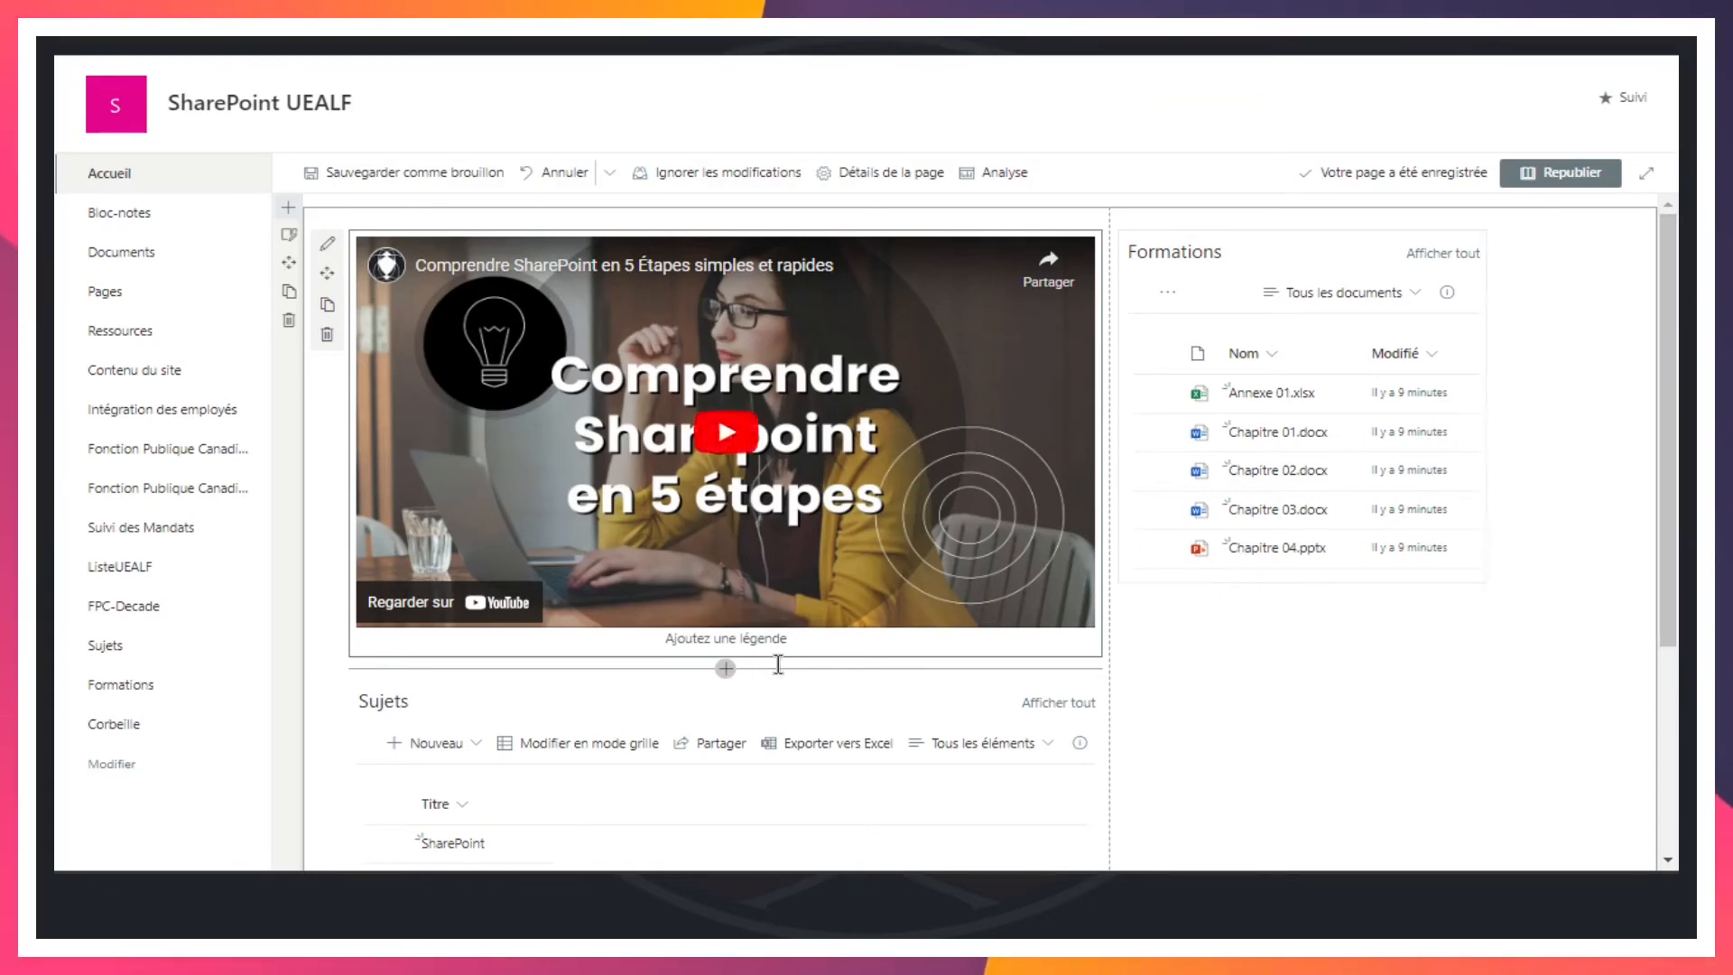
click(725, 669)
scroll(704, 559, down, 5)
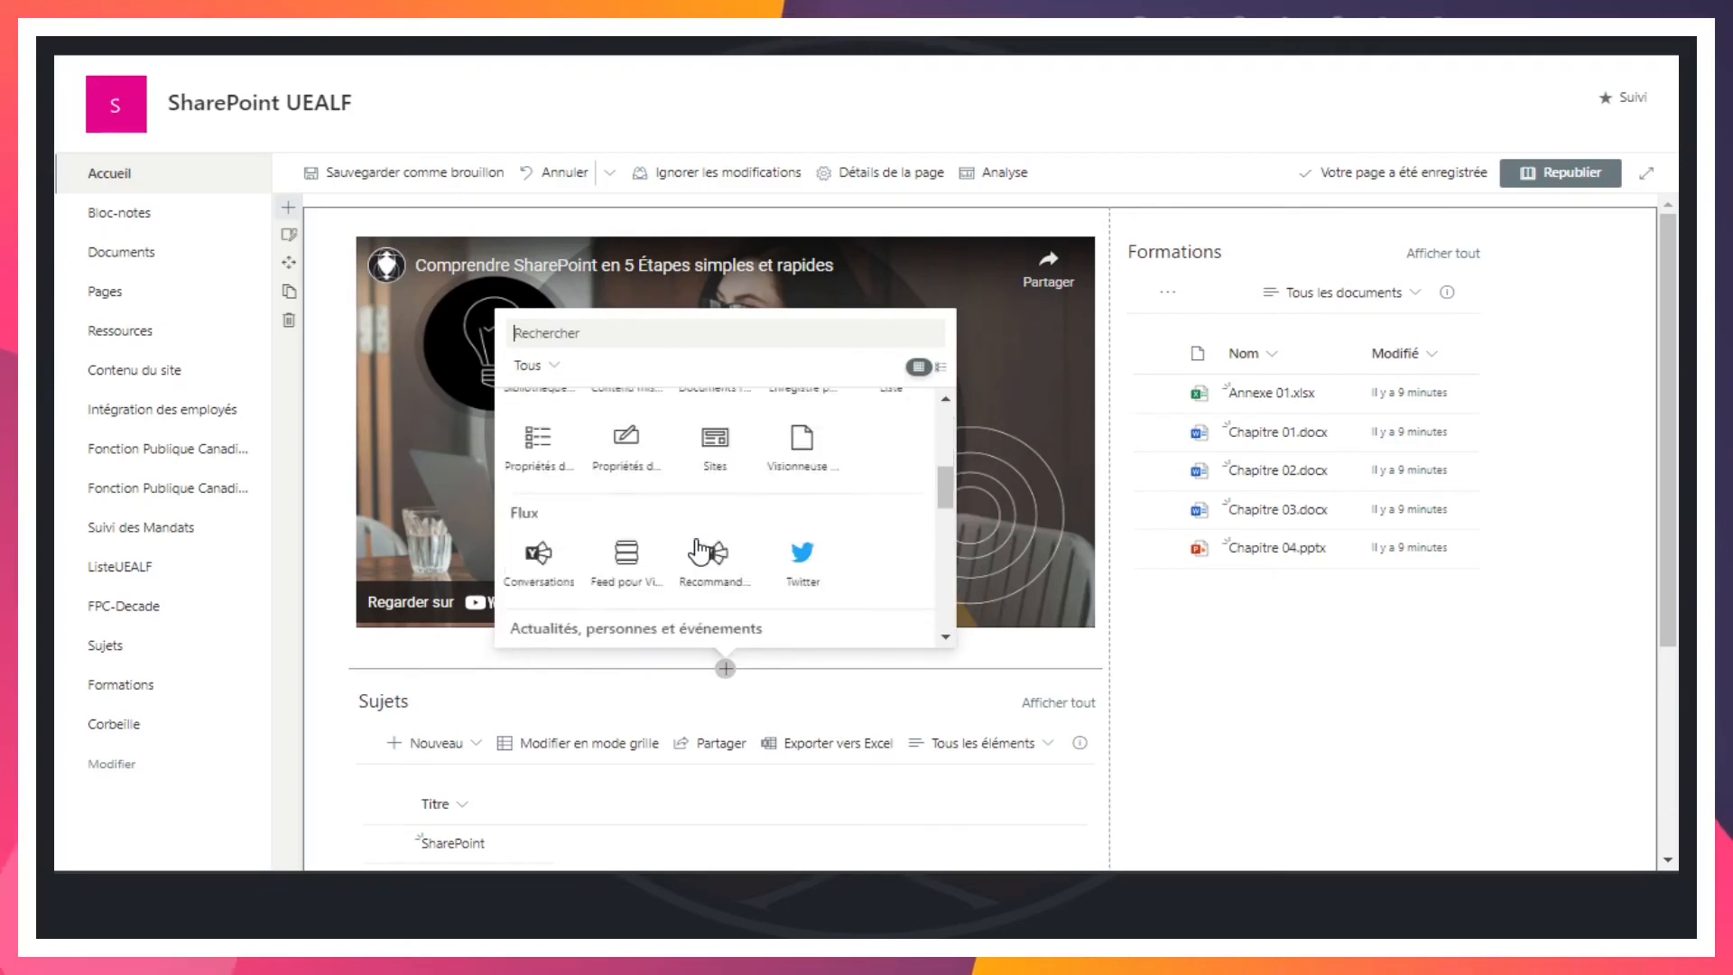
scroll(702, 547, down, 1)
scroll(702, 548, up, 5)
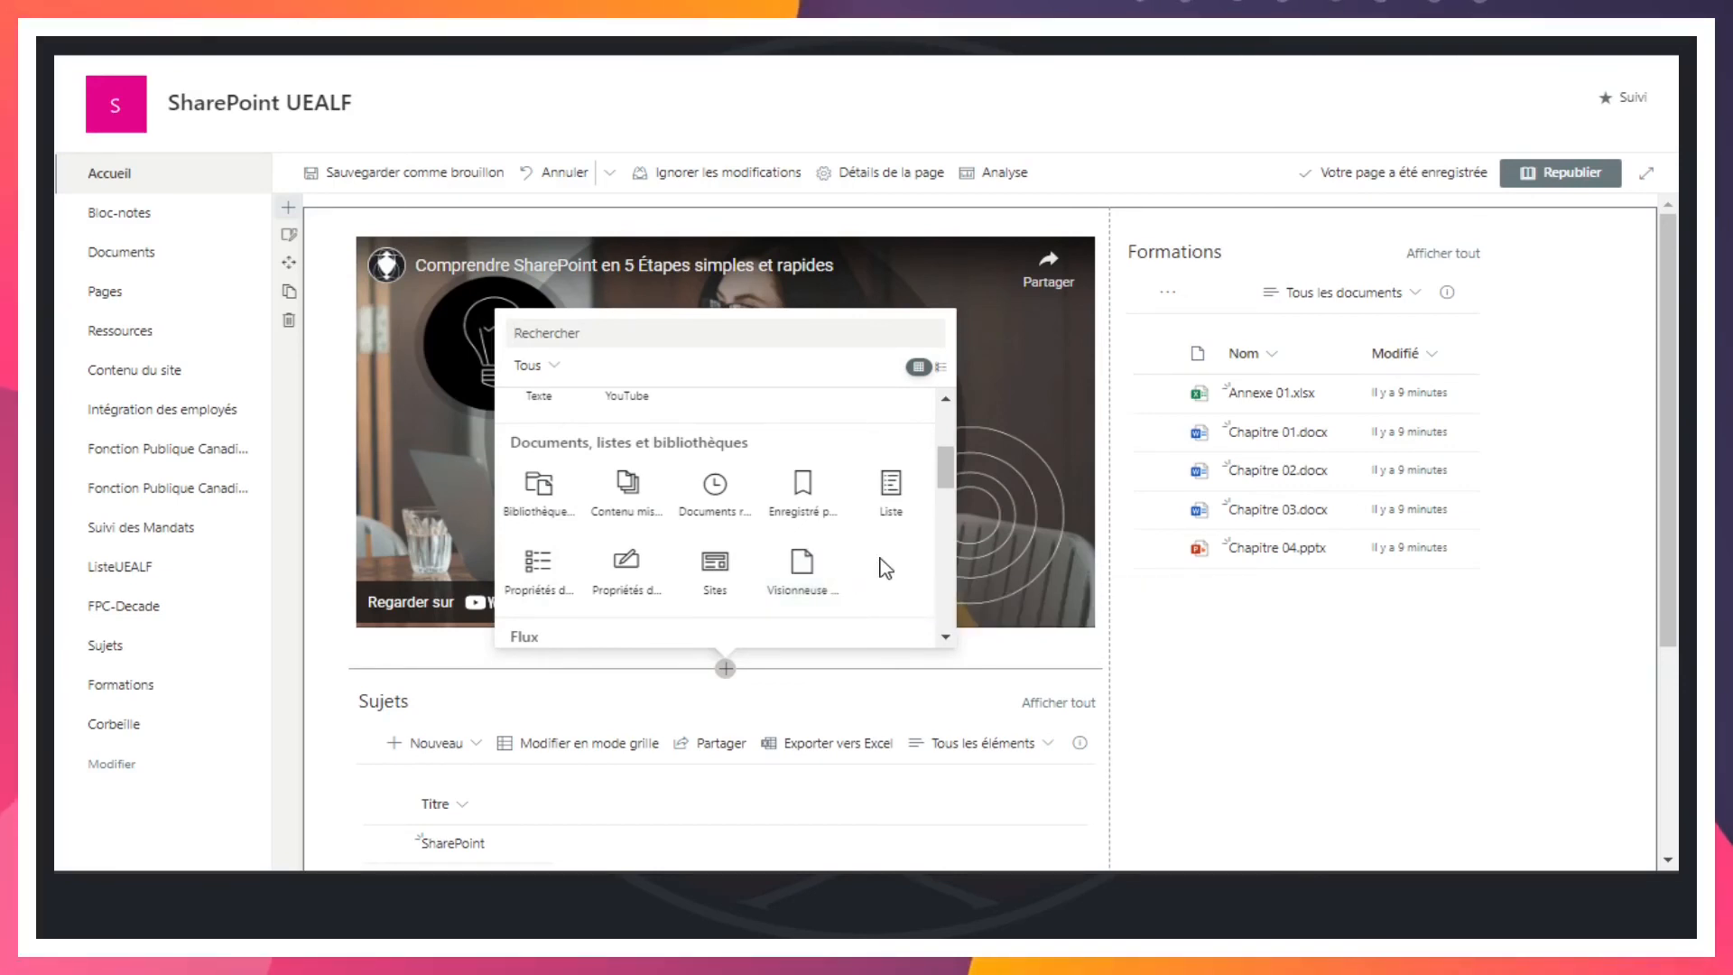
scroll(886, 567, up, 2)
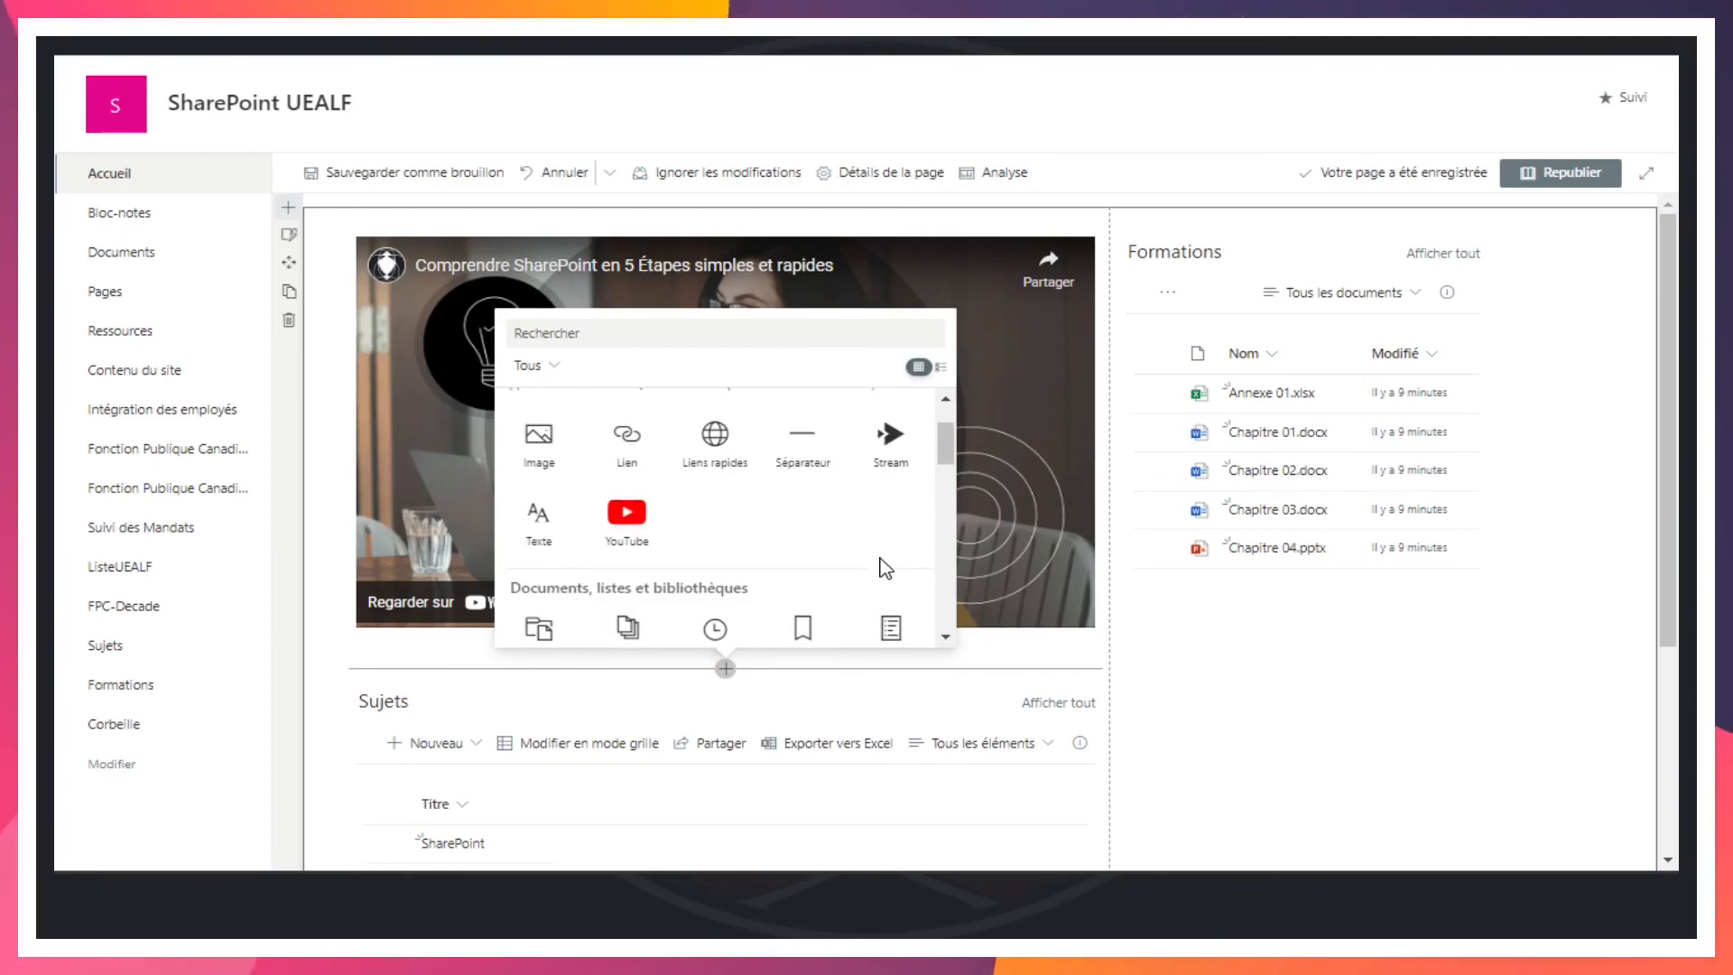
scroll(885, 568, up, 1)
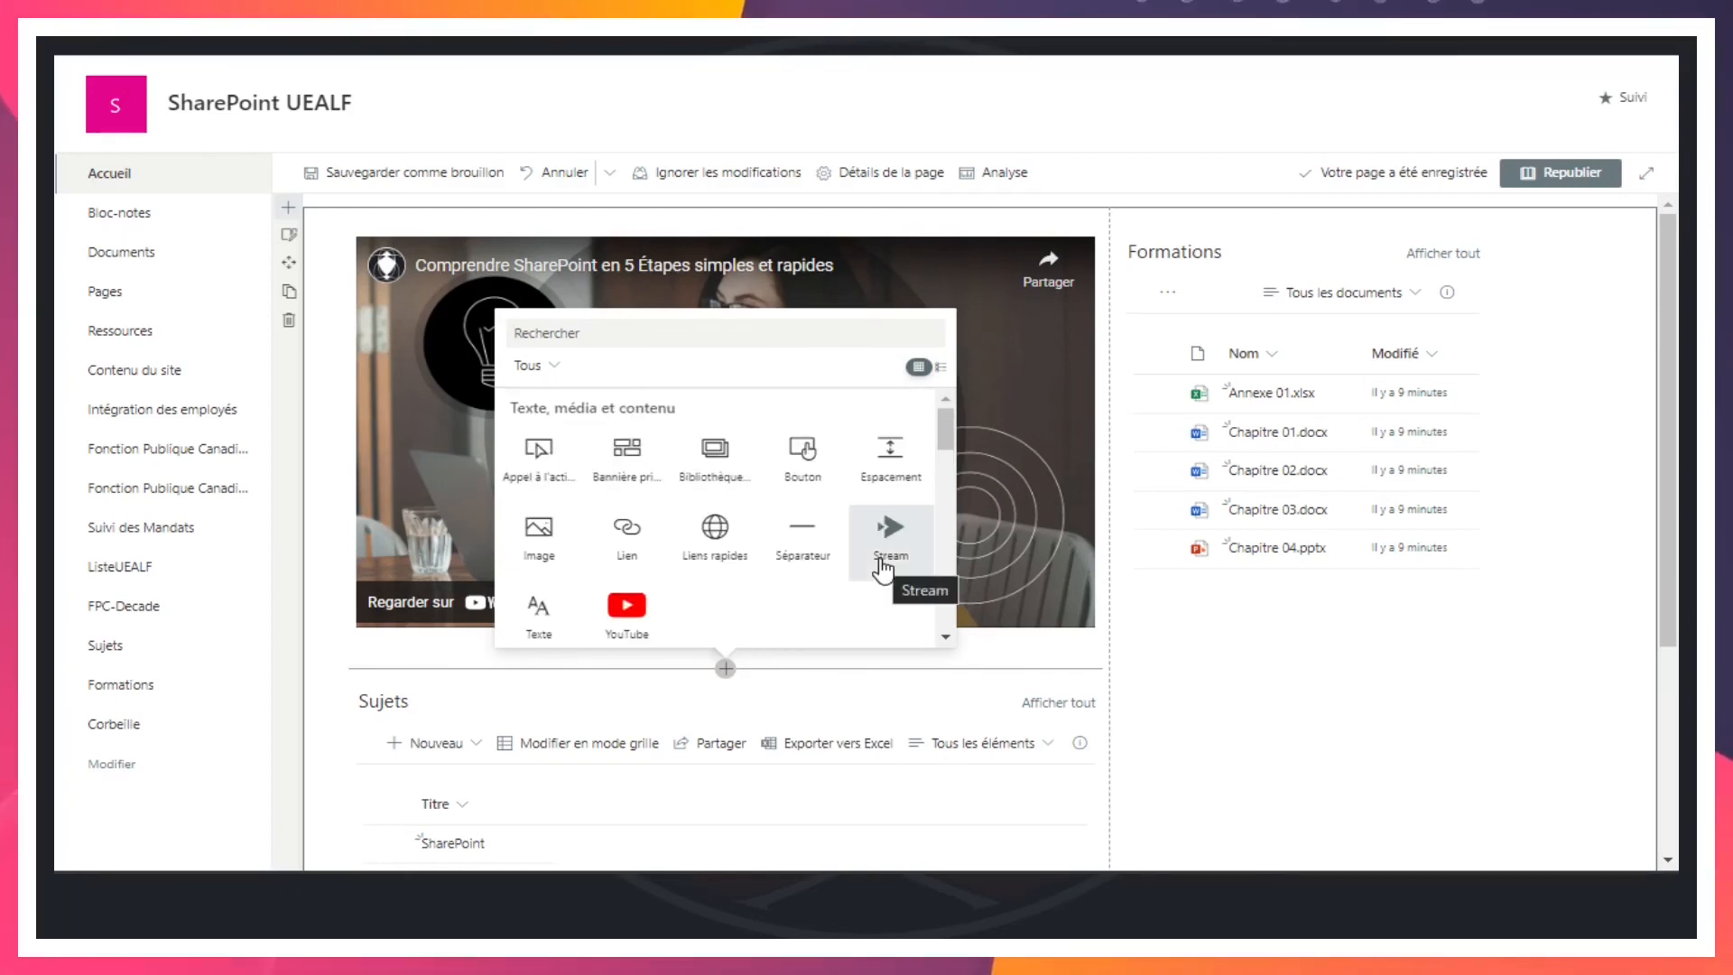
scroll(885, 567, down, 5)
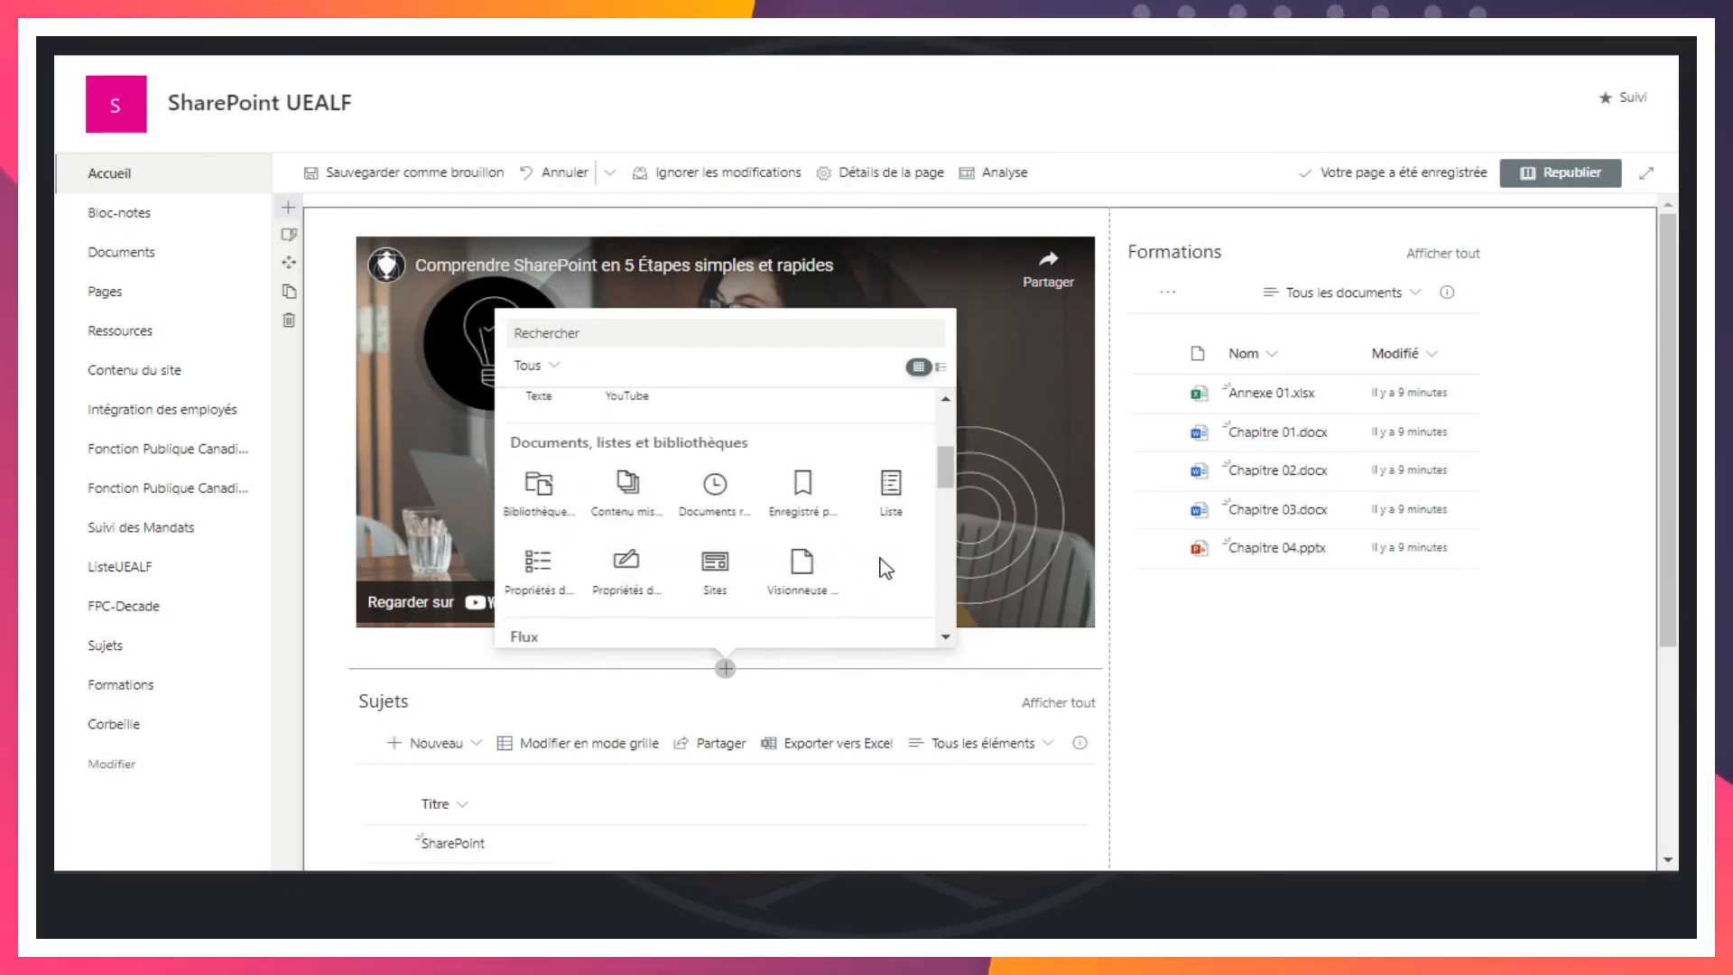
scroll(885, 568, down, 3)
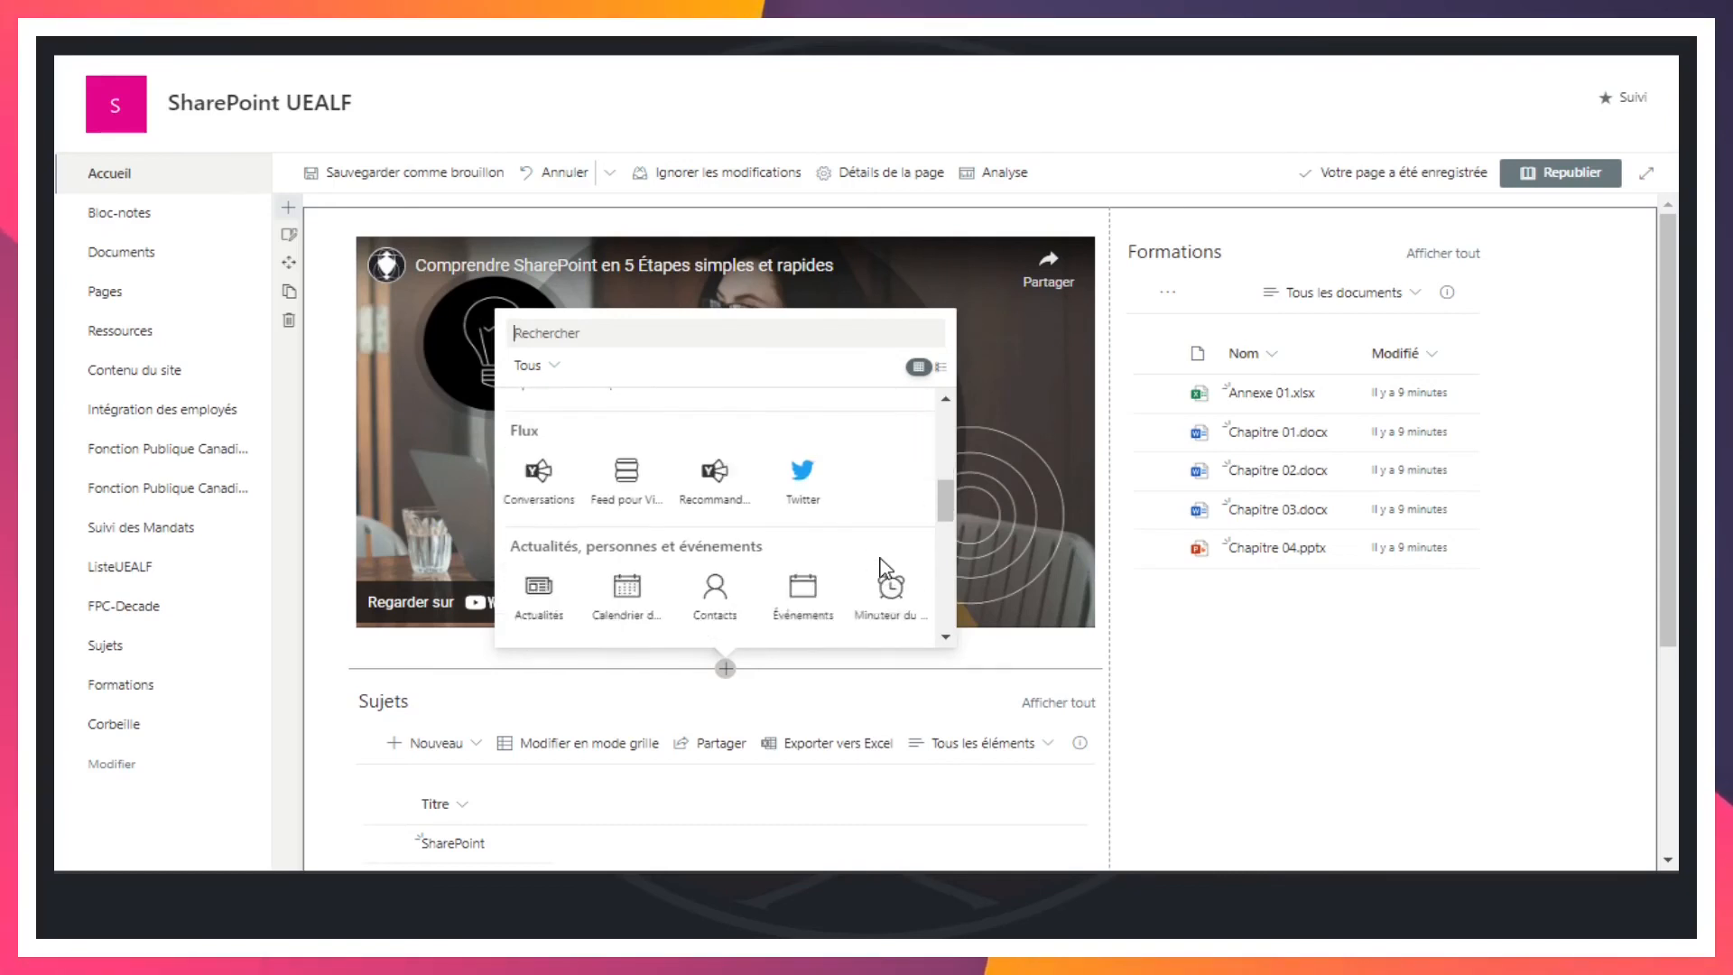
scroll(884, 567, down, 3)
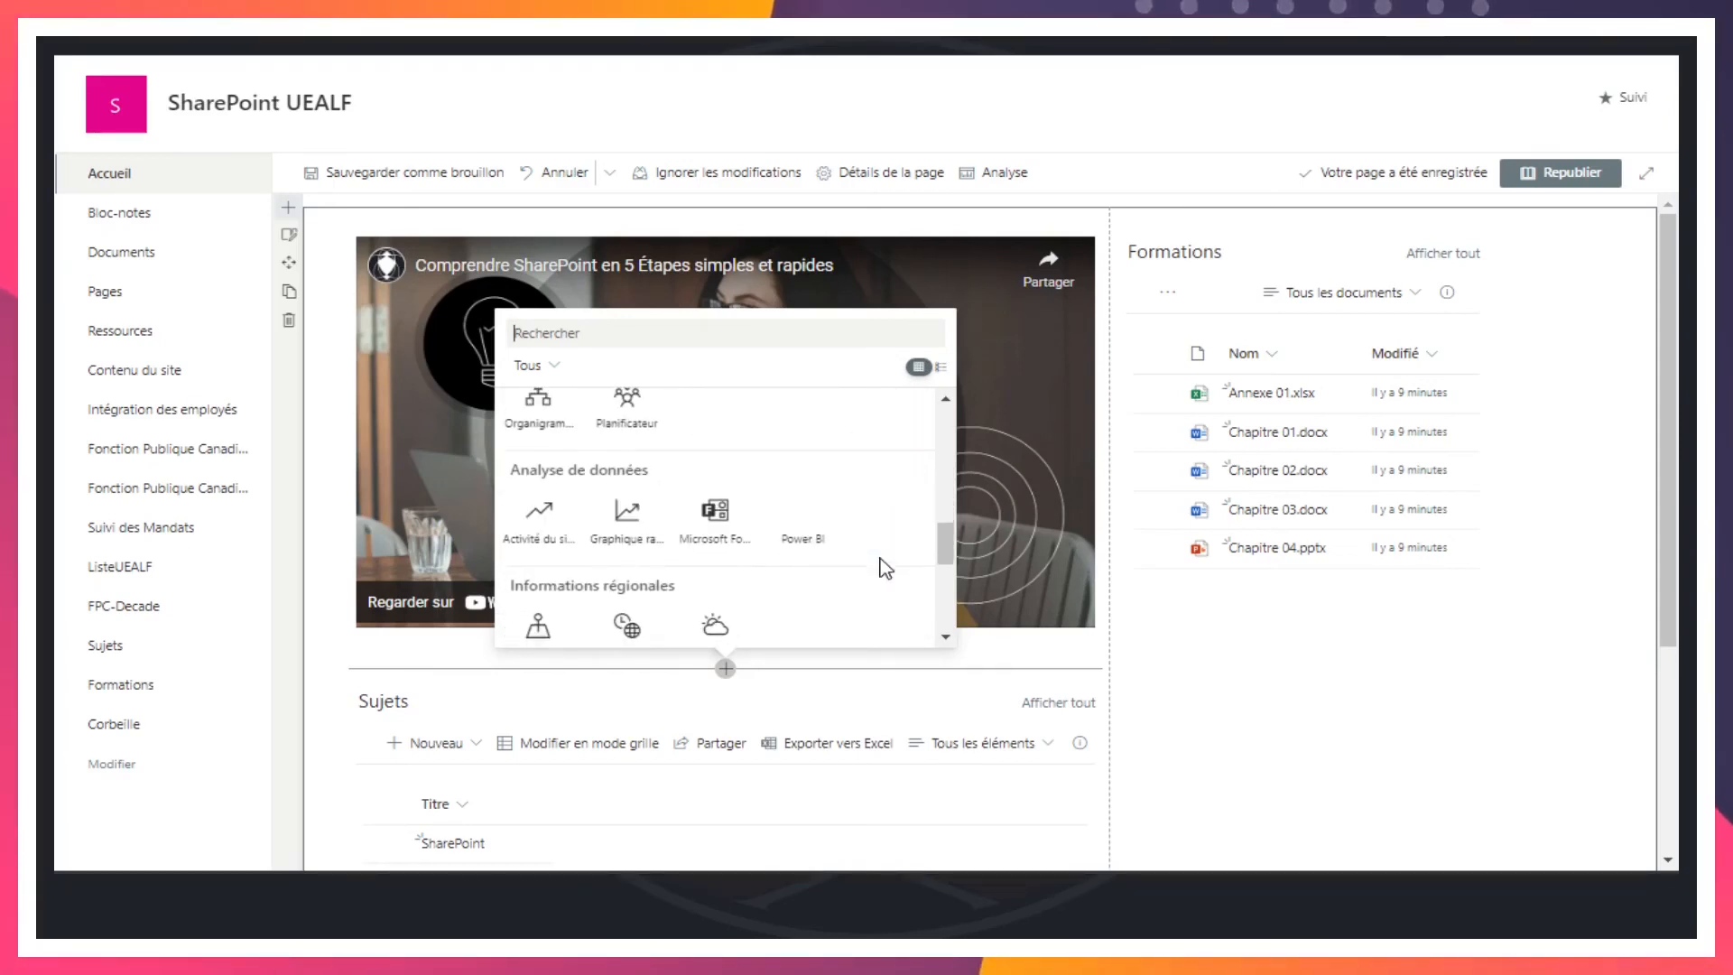
scroll(884, 567, down, 3)
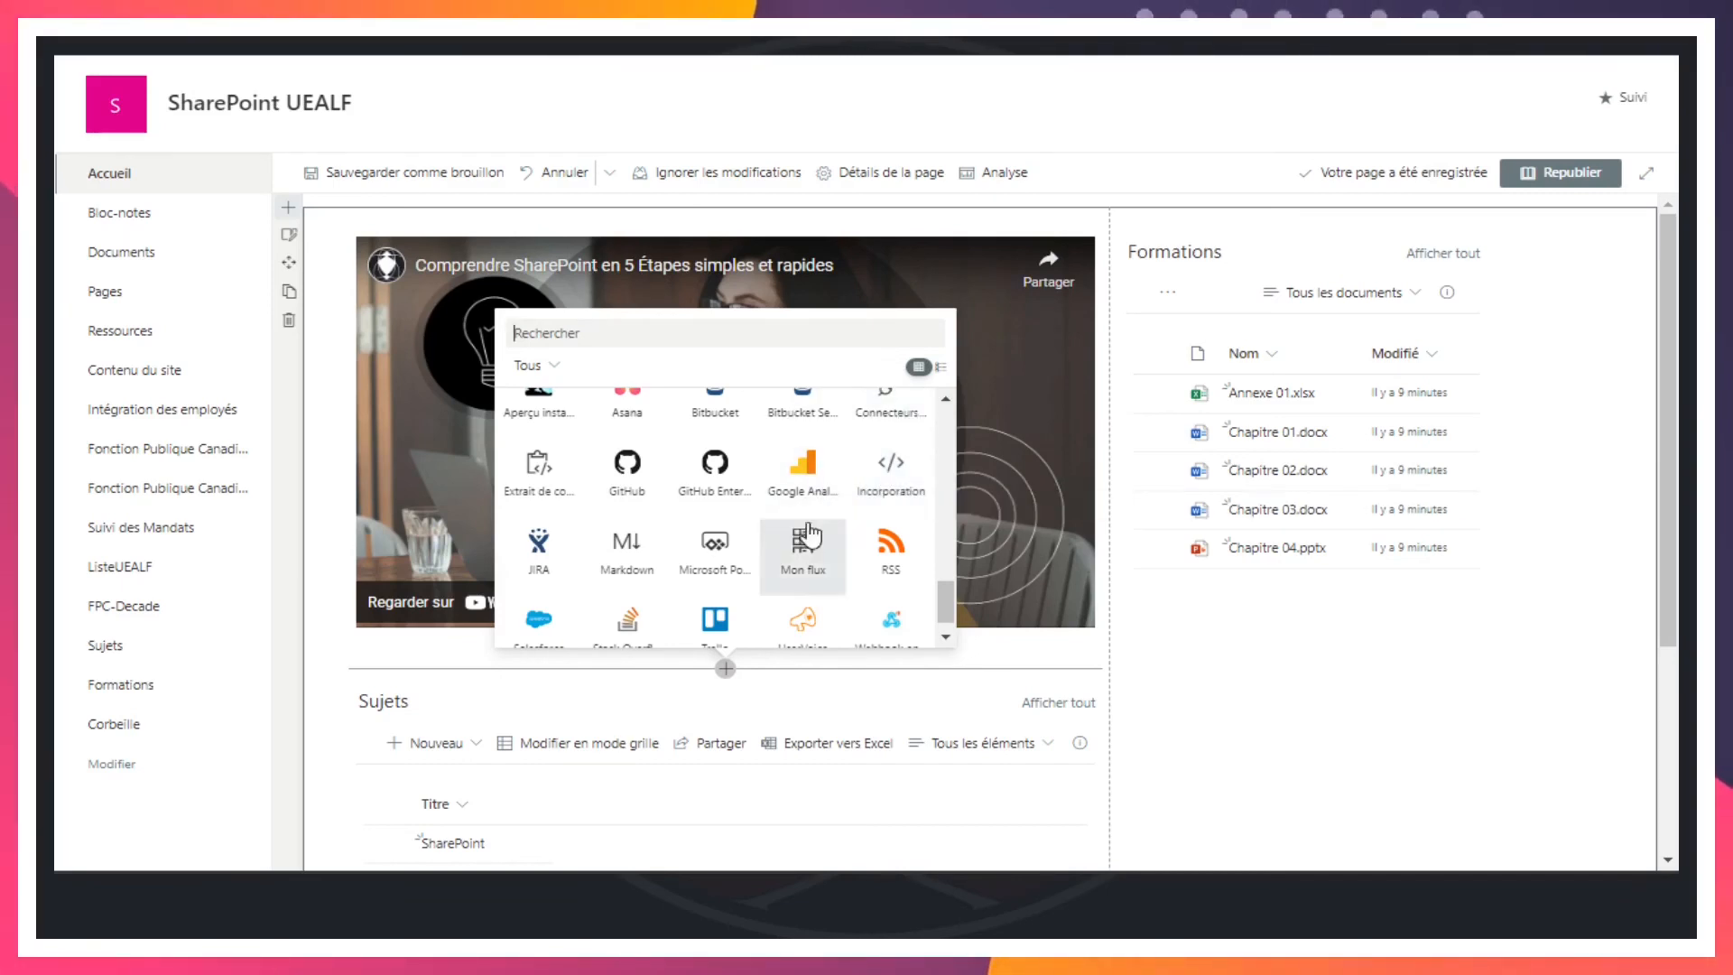
scroll(680, 519, up, 5)
scroll(680, 519, up, 5)
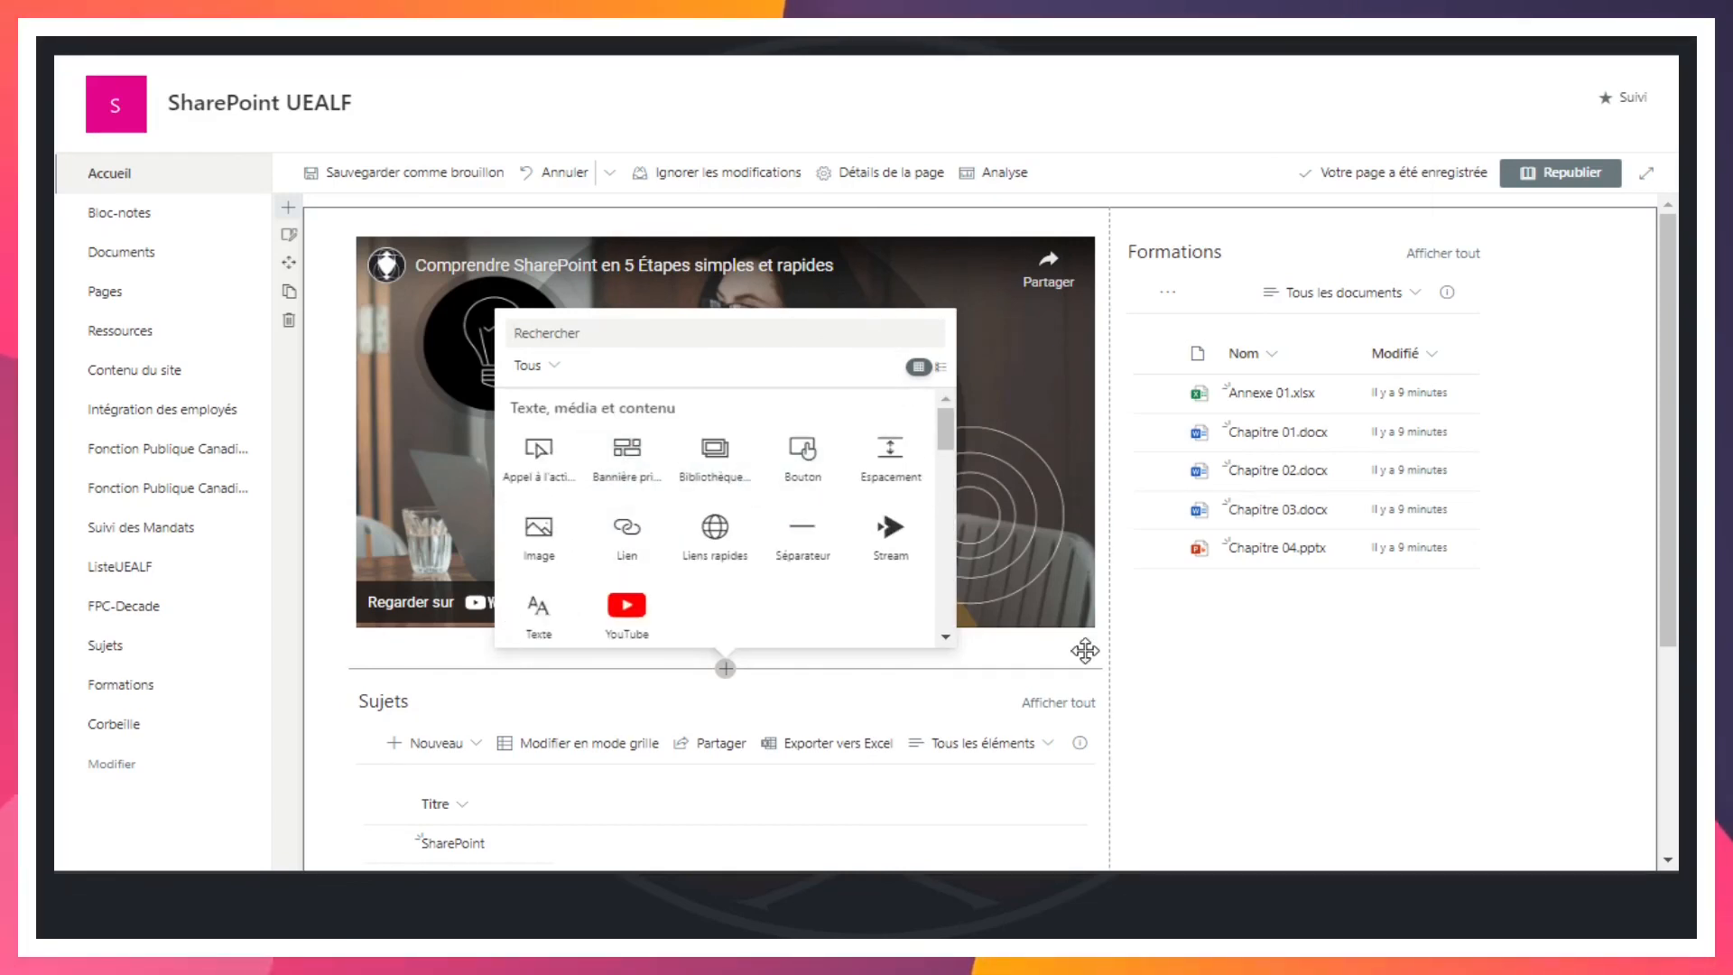
click(1164, 686)
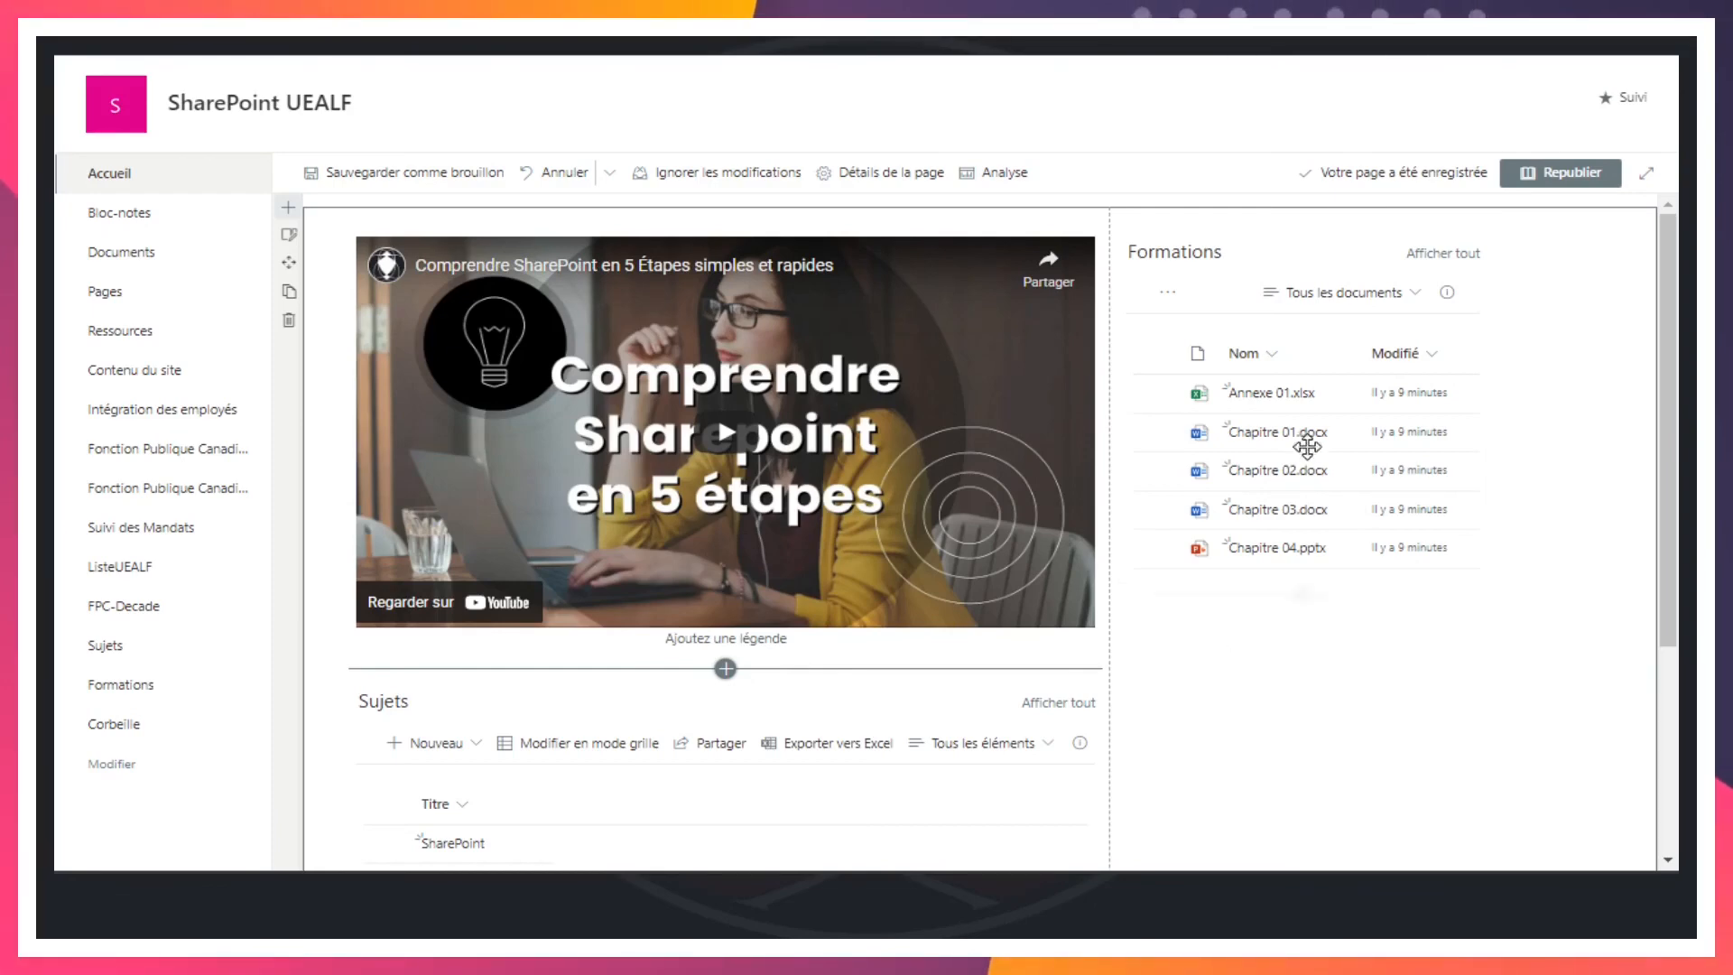
scroll(1006, 646, down, 3)
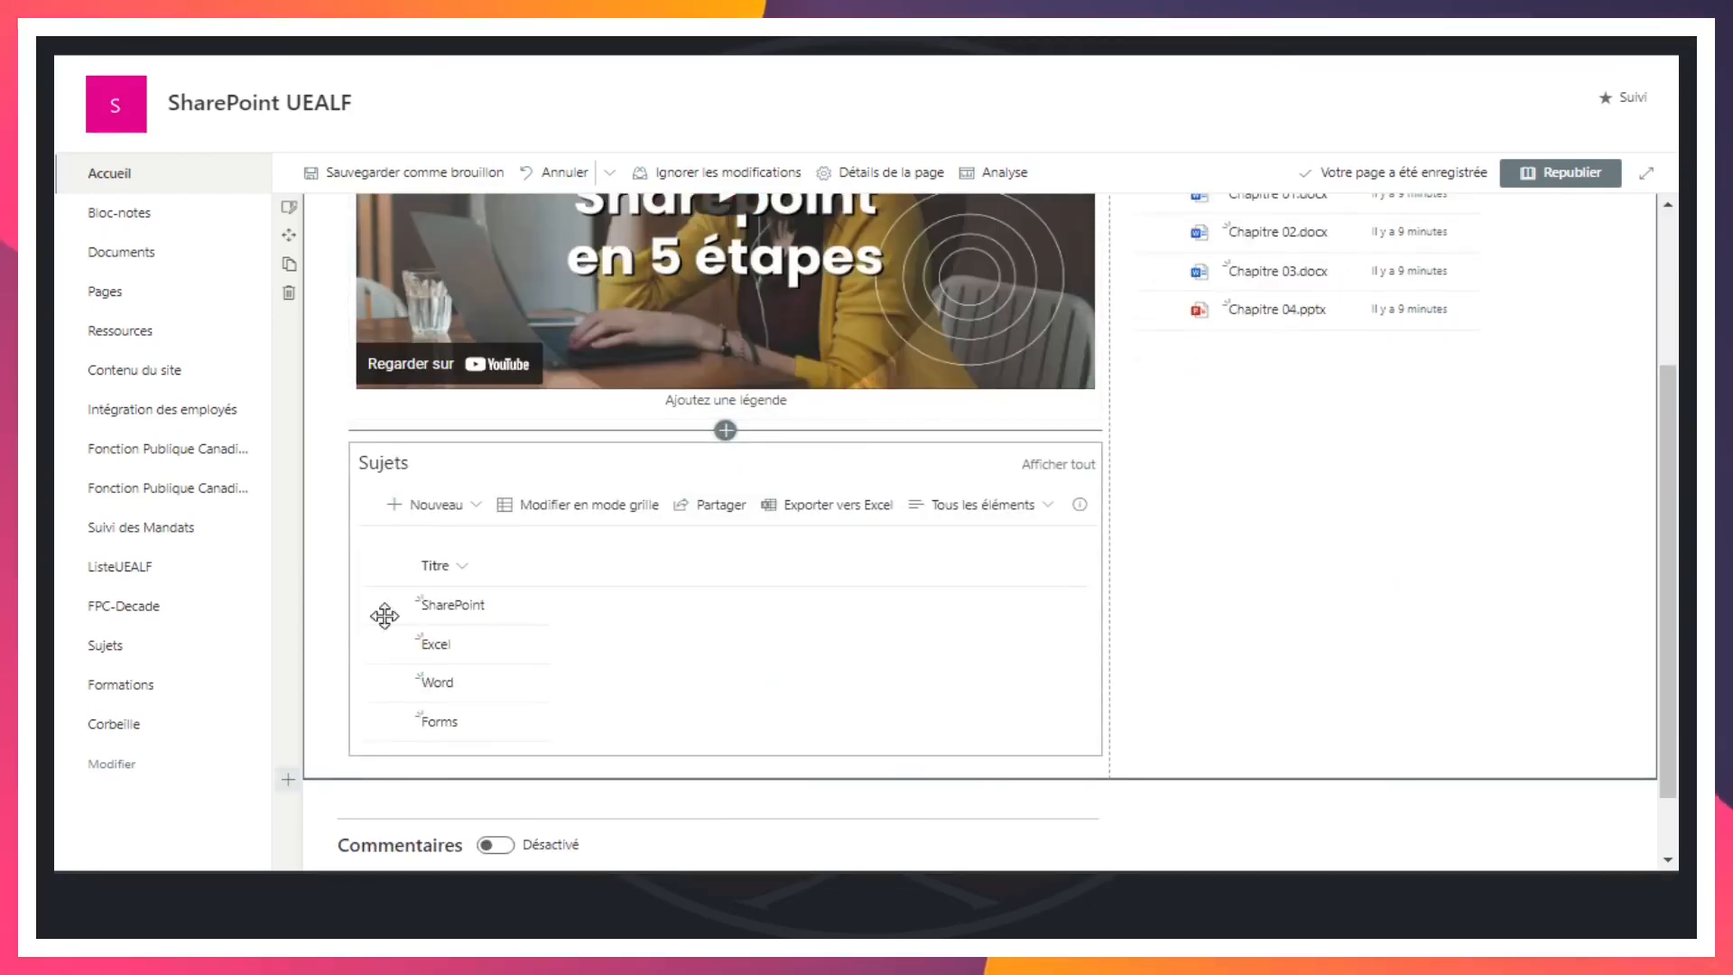
scroll(656, 656, up, 3)
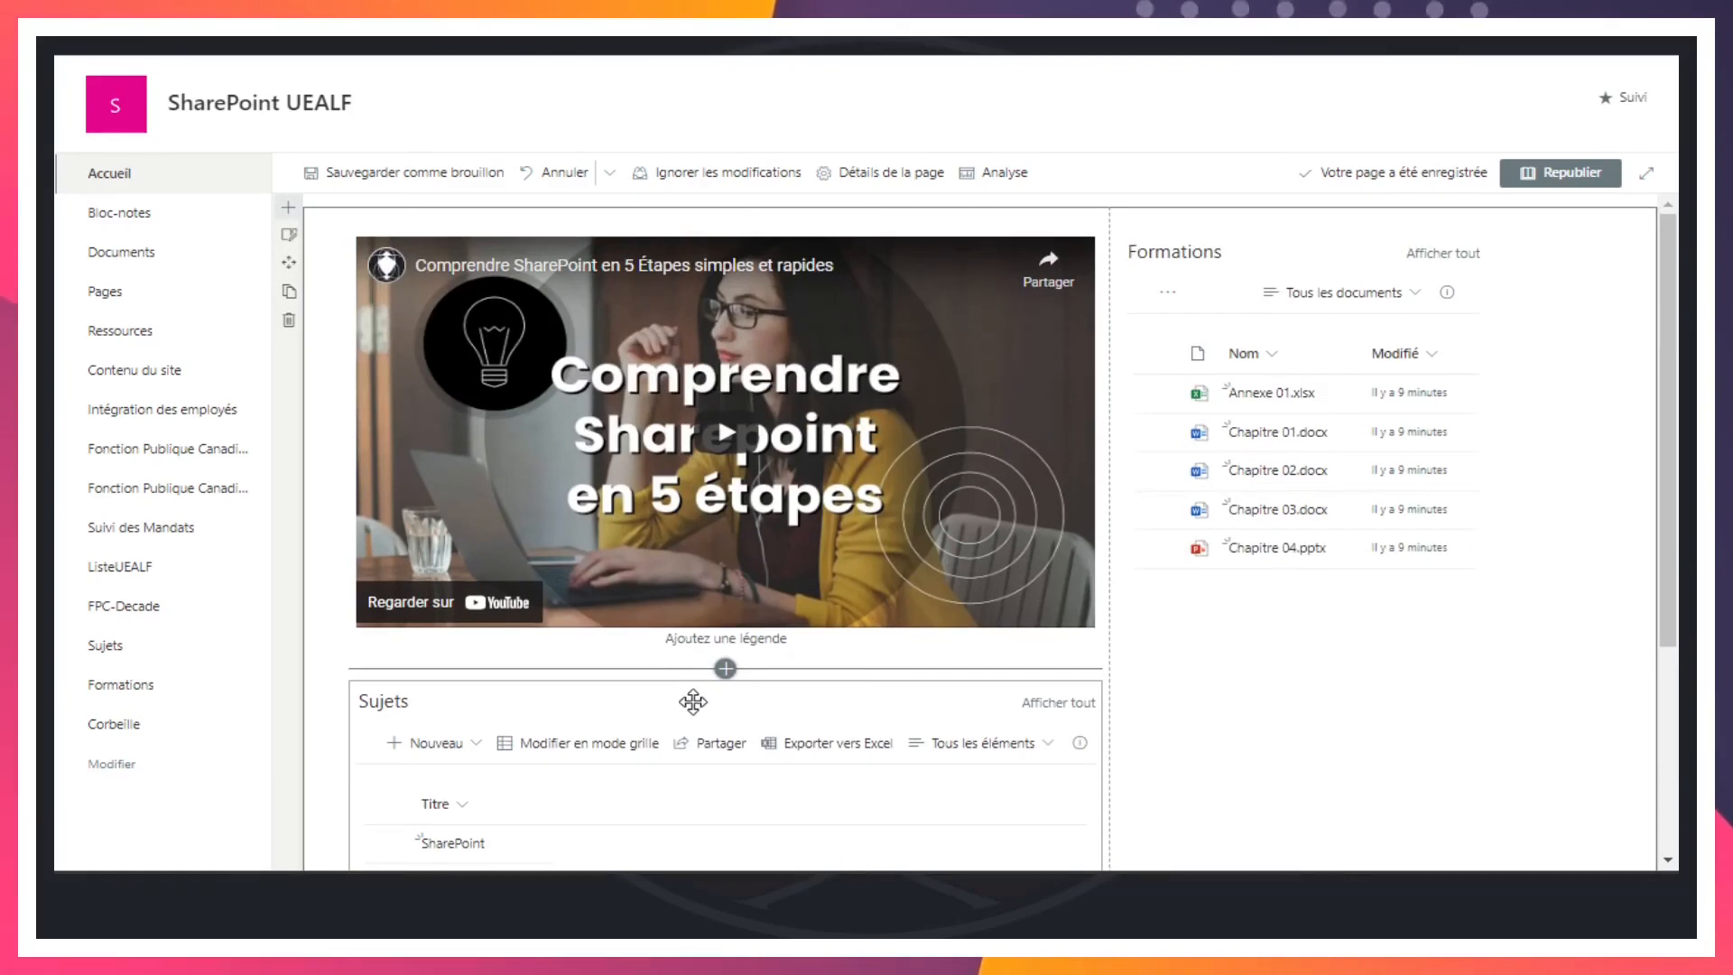